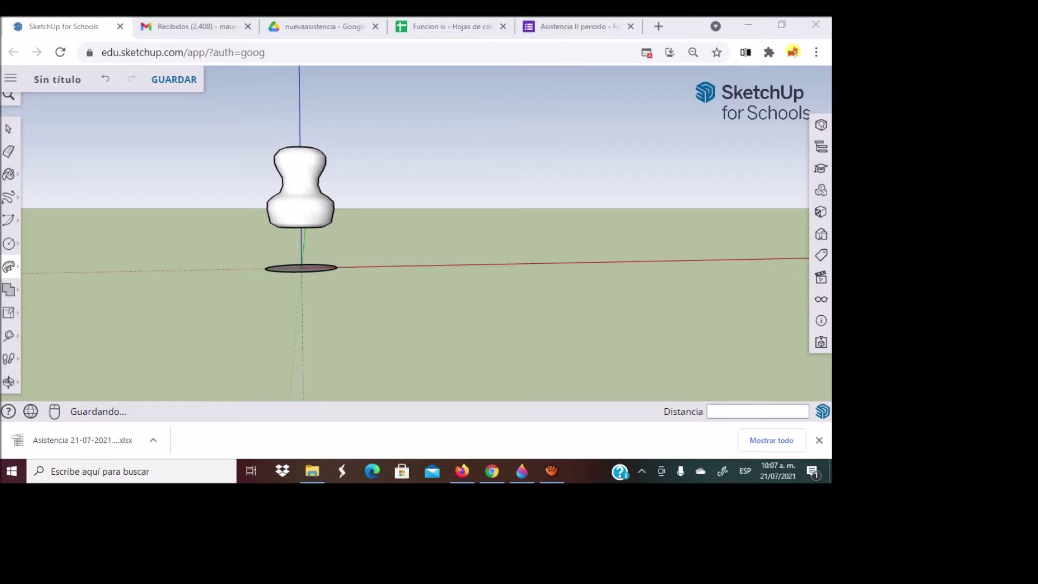
Box-select and delete the lathed vase, then delete the base circle at the origin.
click(9, 129)
drag(238, 127, 379, 255)
key(Delete)
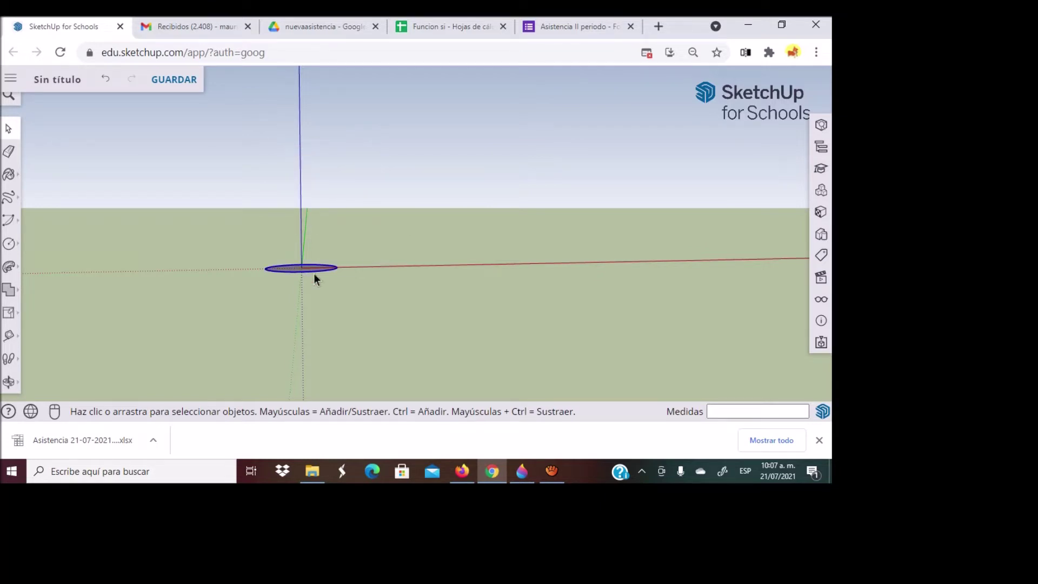
key(Delete)
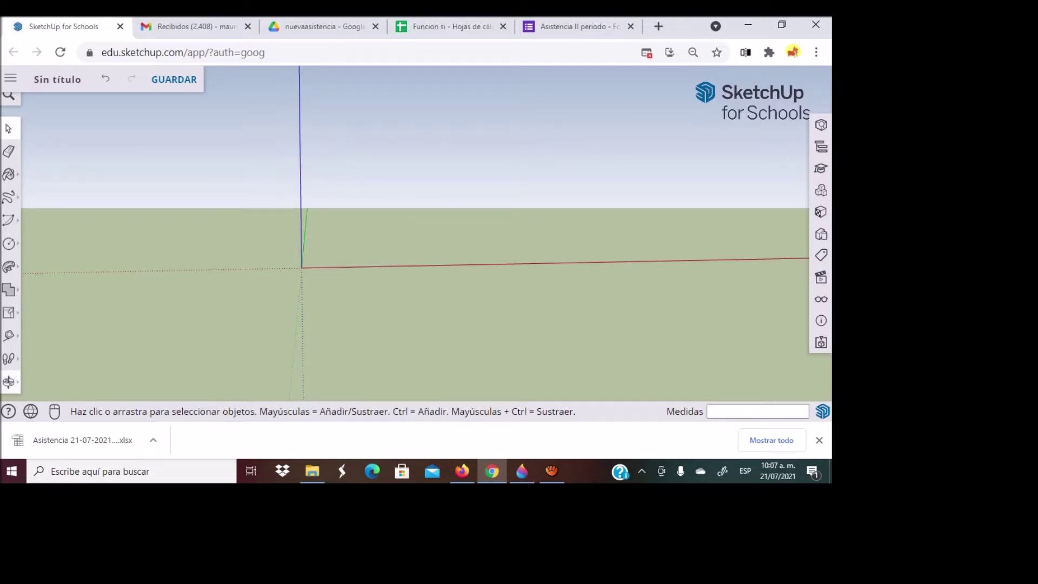
From a low view, draw a circle of about 0.85 m radius centred on the origin.
click(9, 381)
drag(486, 235, 487, 196)
click(8, 243)
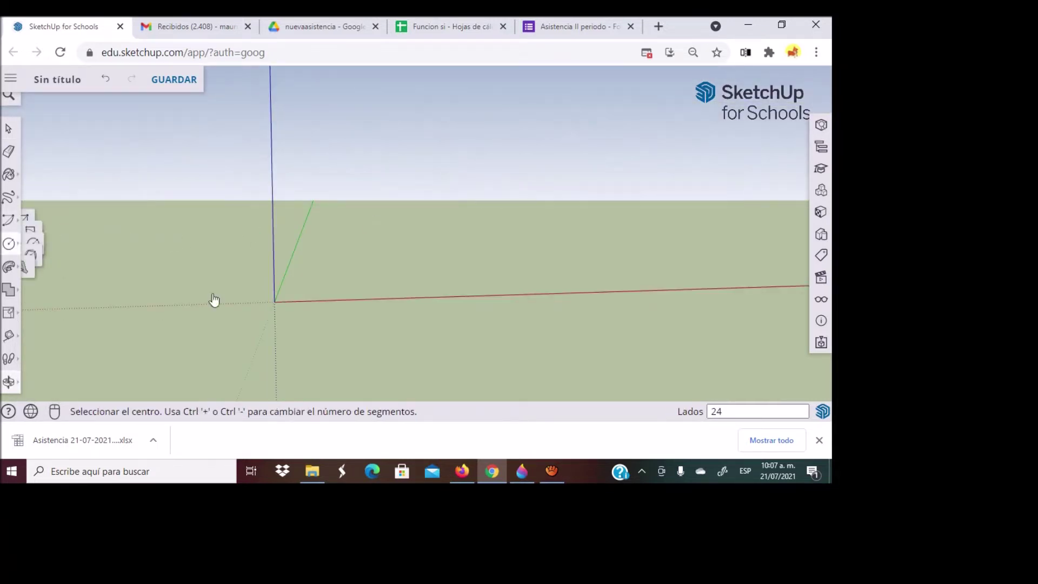
click(275, 301)
click(324, 301)
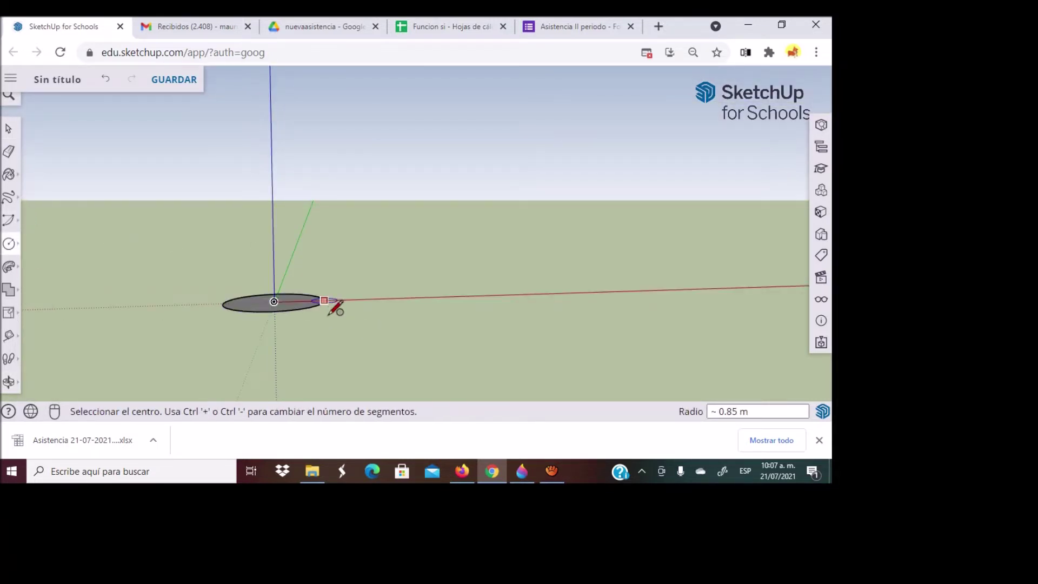
click(11, 247)
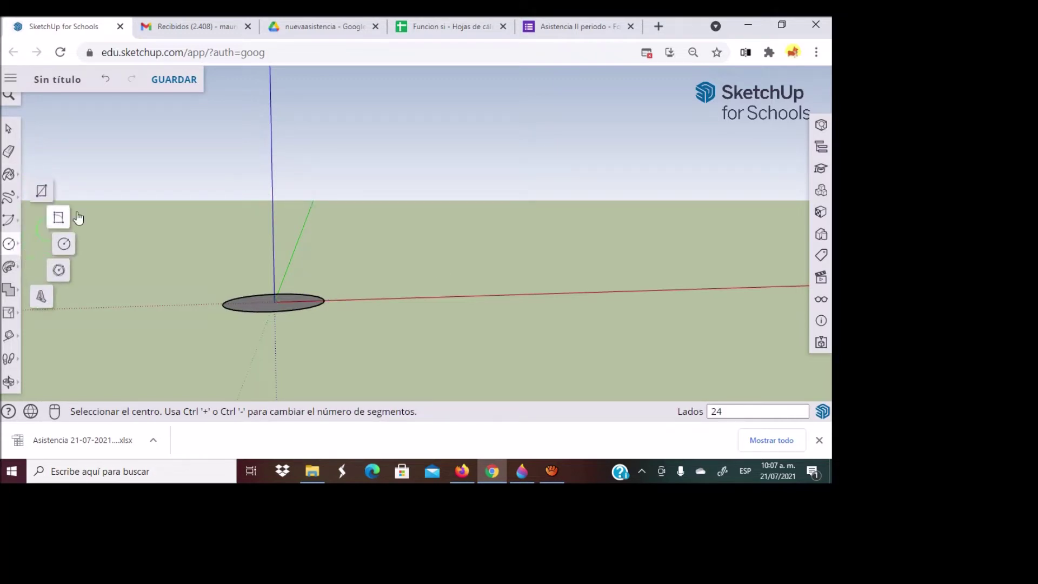
click(58, 218)
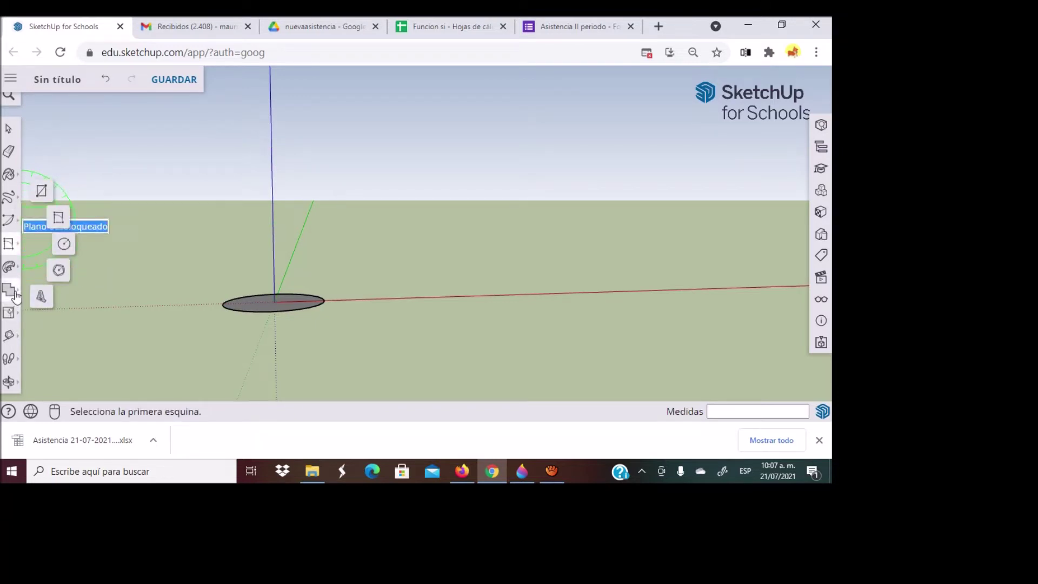
Draw an upright rectangle about 0.74 m by 1.37 m above the origin and select it.
click(9, 291)
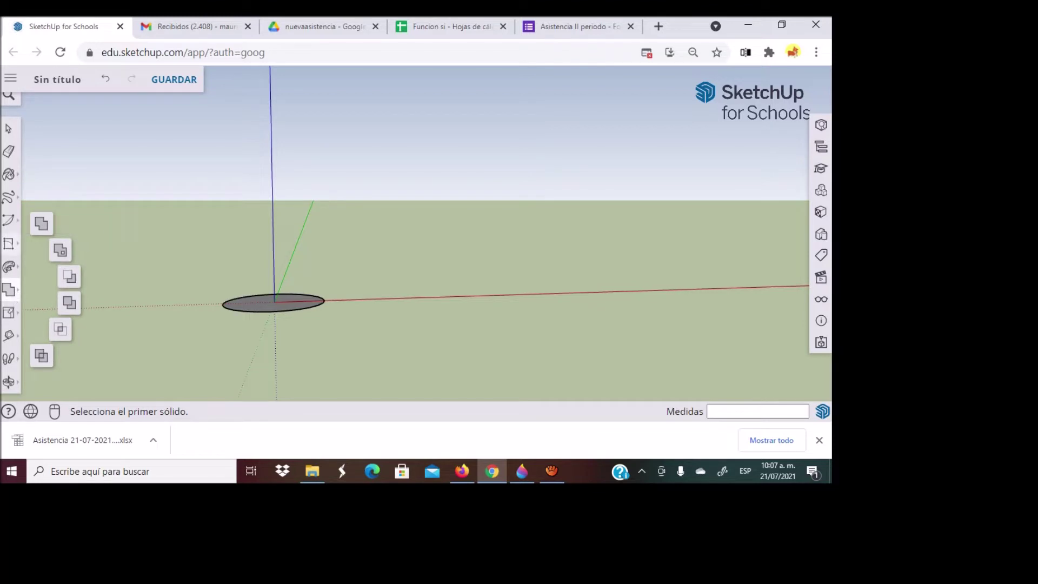
click(9, 244)
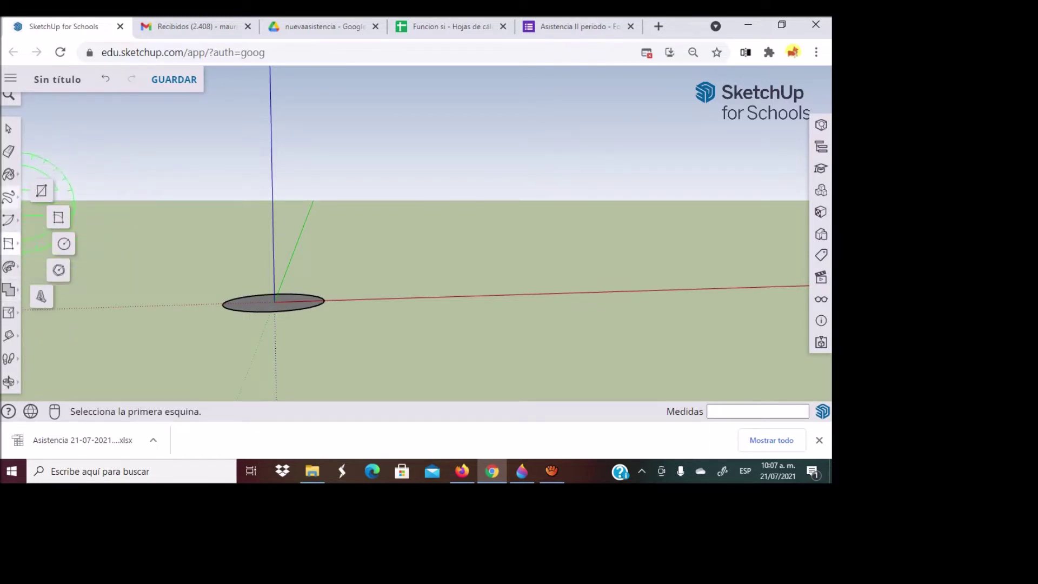
click(17, 201)
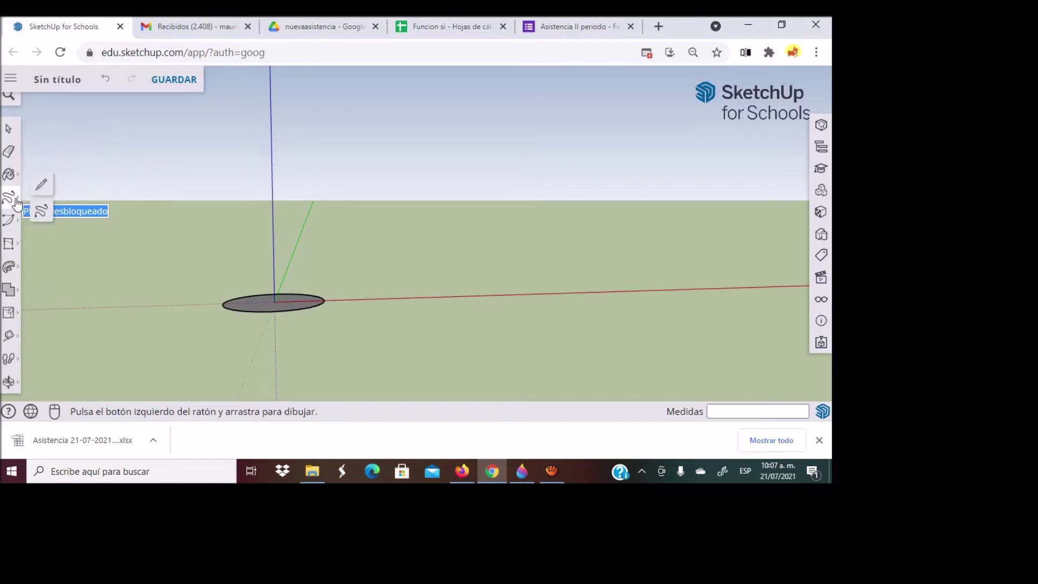
click(11, 294)
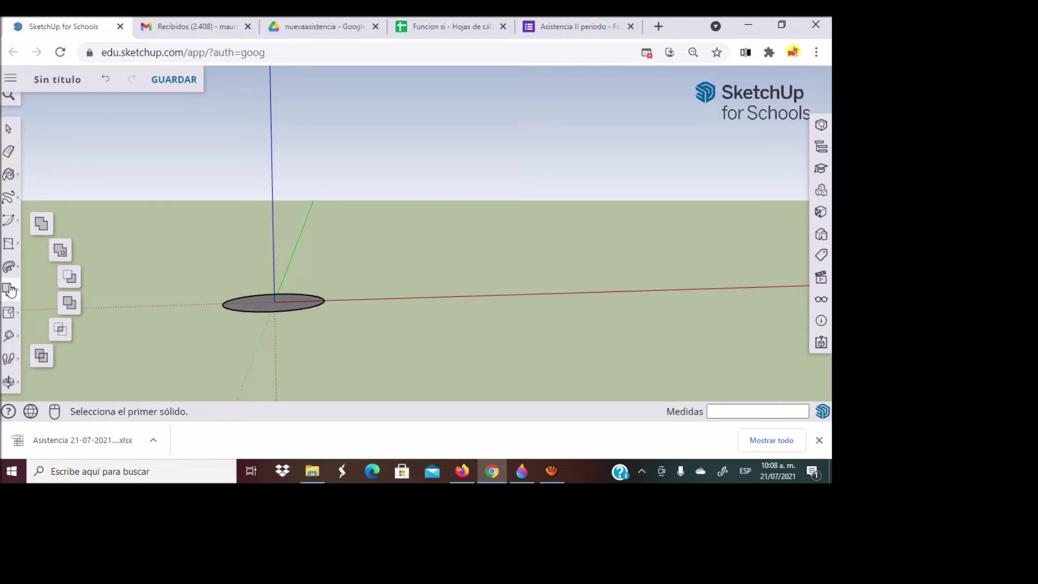
click(13, 250)
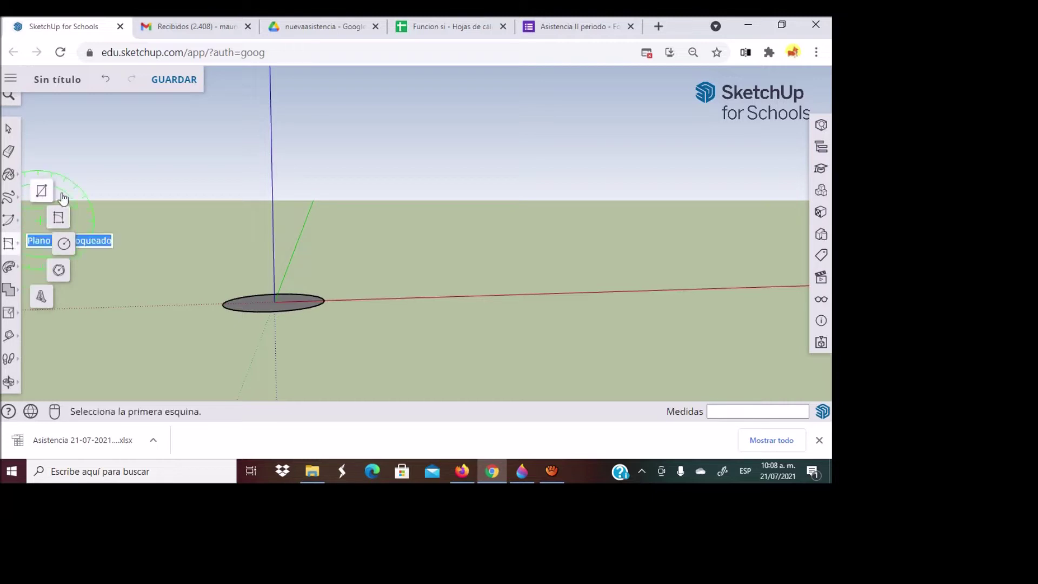
click(41, 190)
click(274, 145)
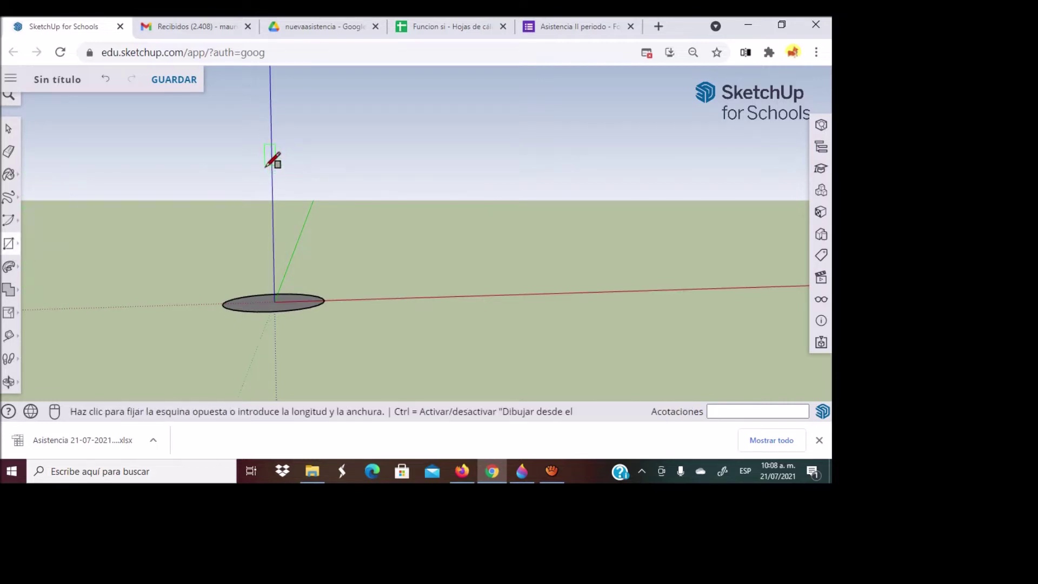
click(310, 245)
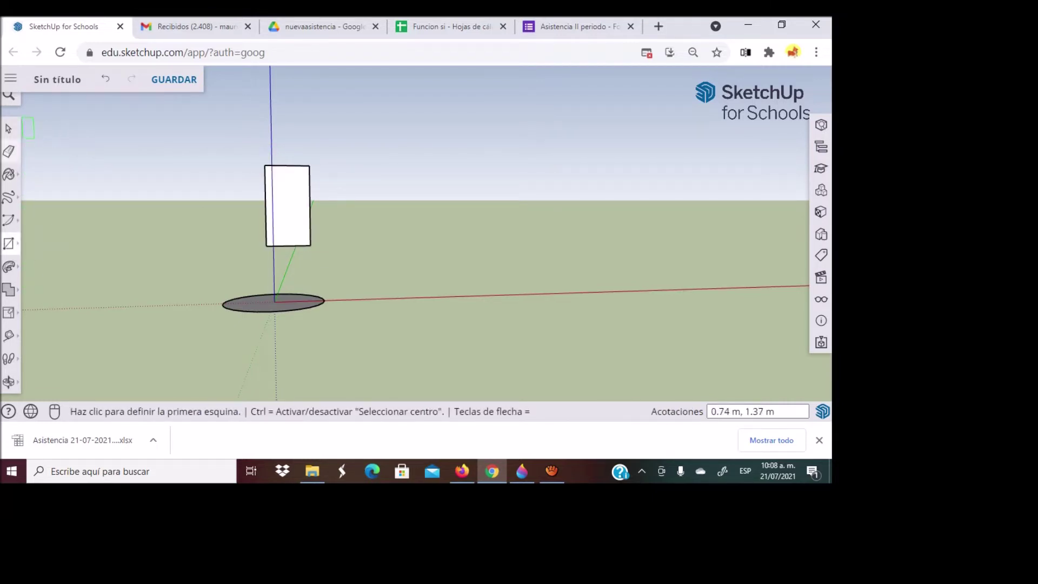
click(8, 128)
drag(229, 147, 383, 262)
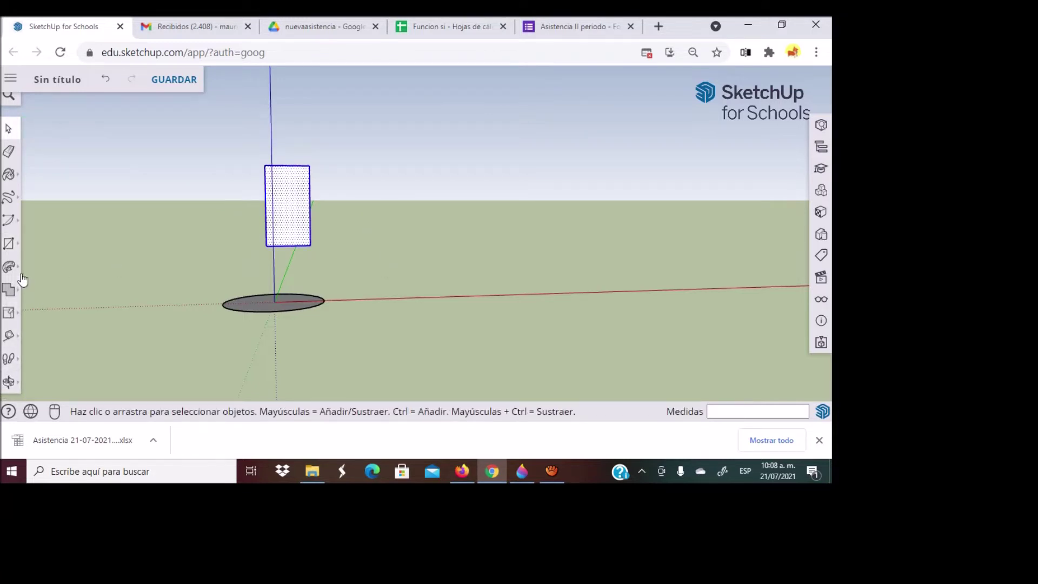
click(18, 316)
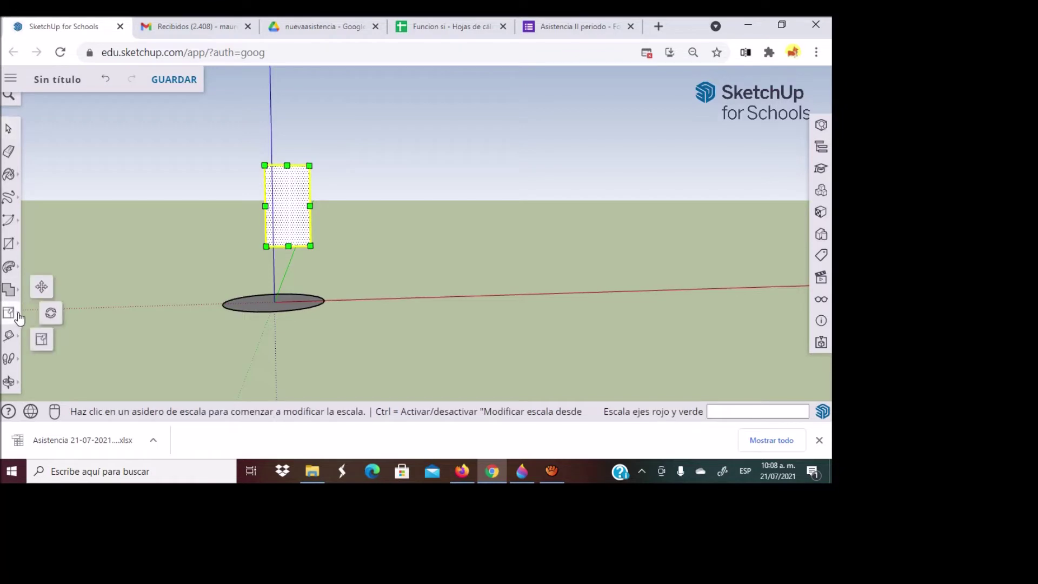
click(9, 358)
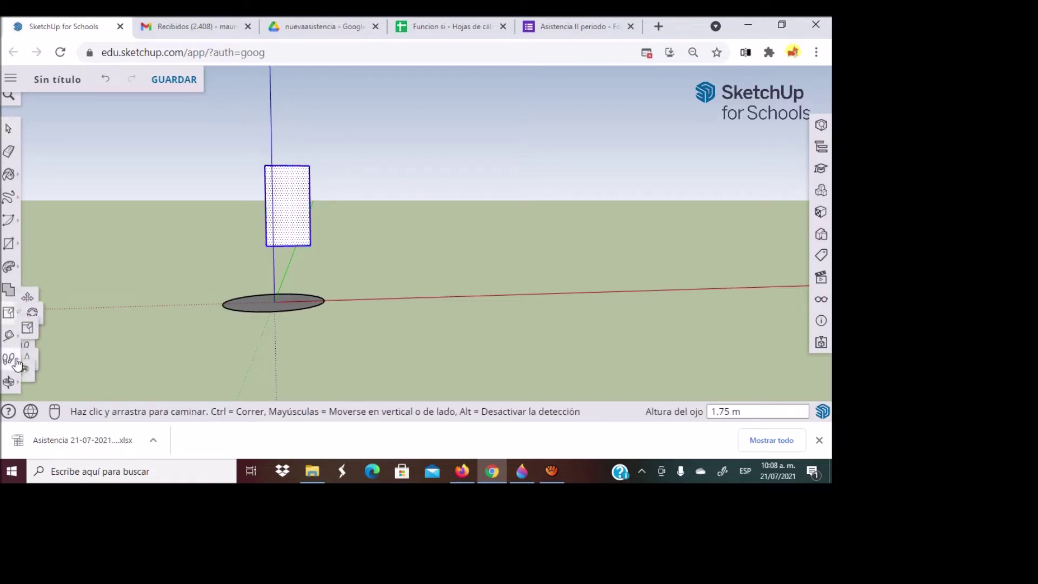
click(19, 295)
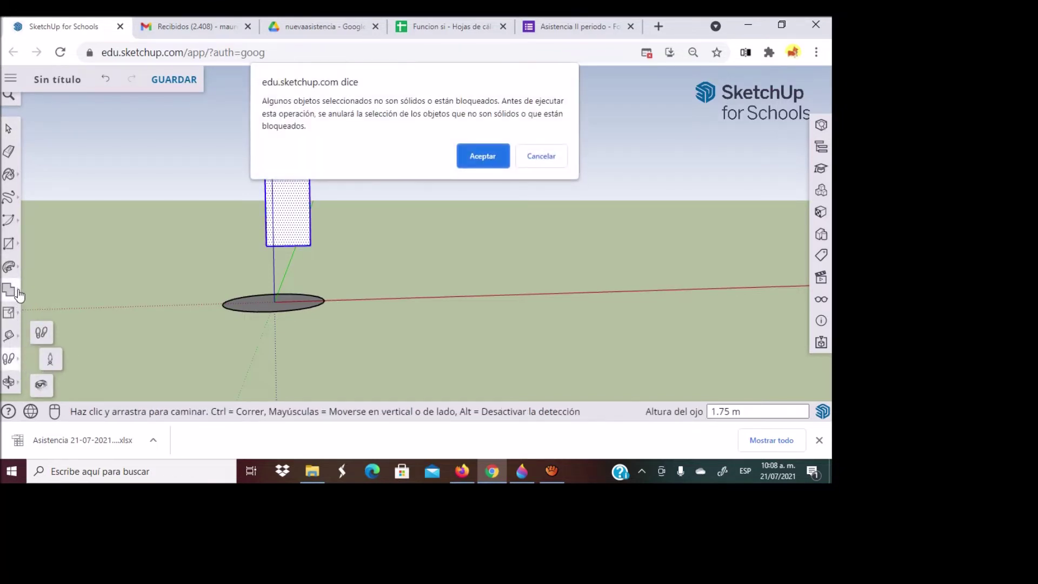
click(539, 165)
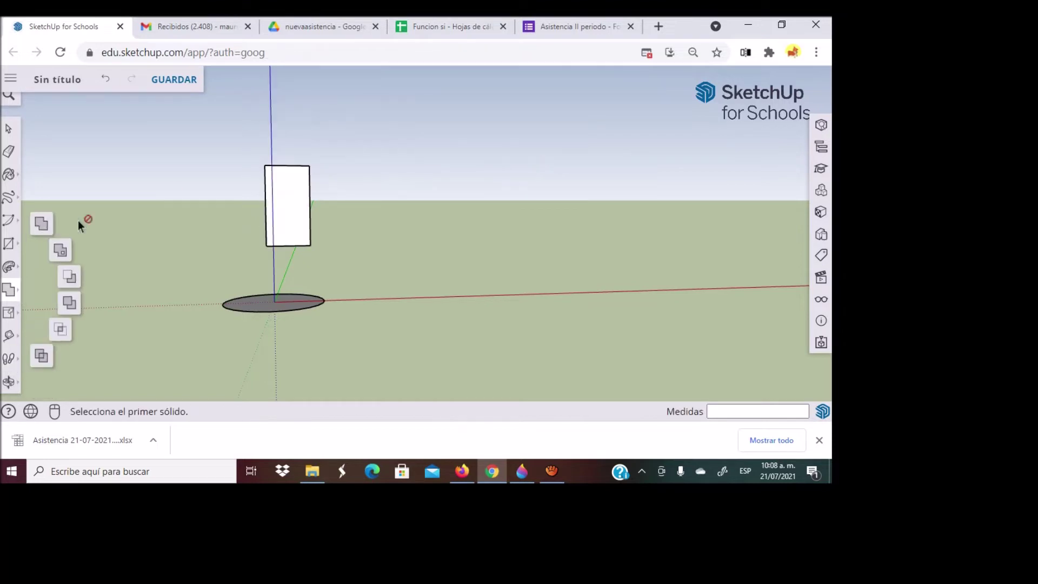
click(9, 245)
click(12, 319)
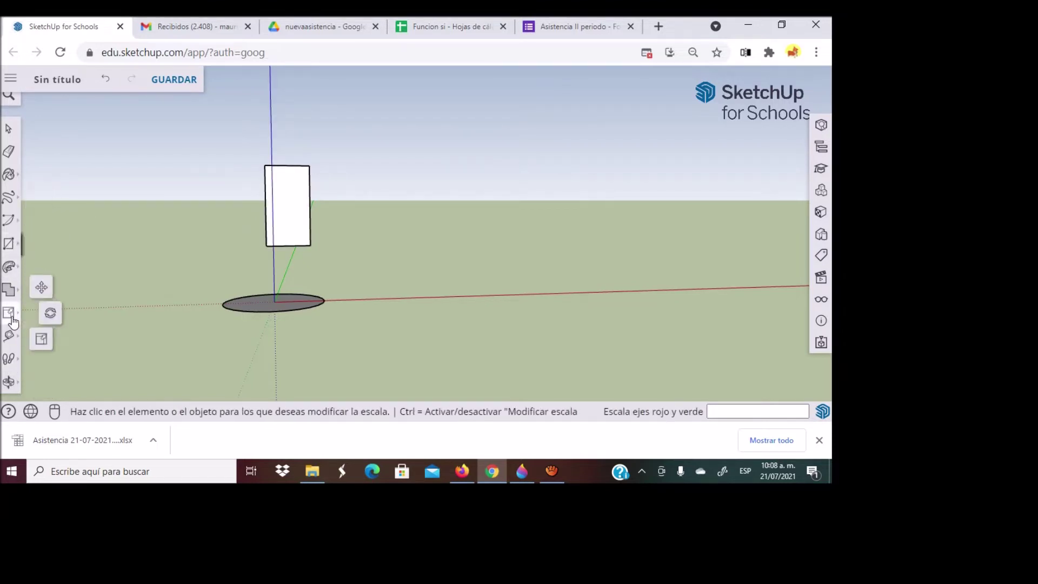
click(51, 312)
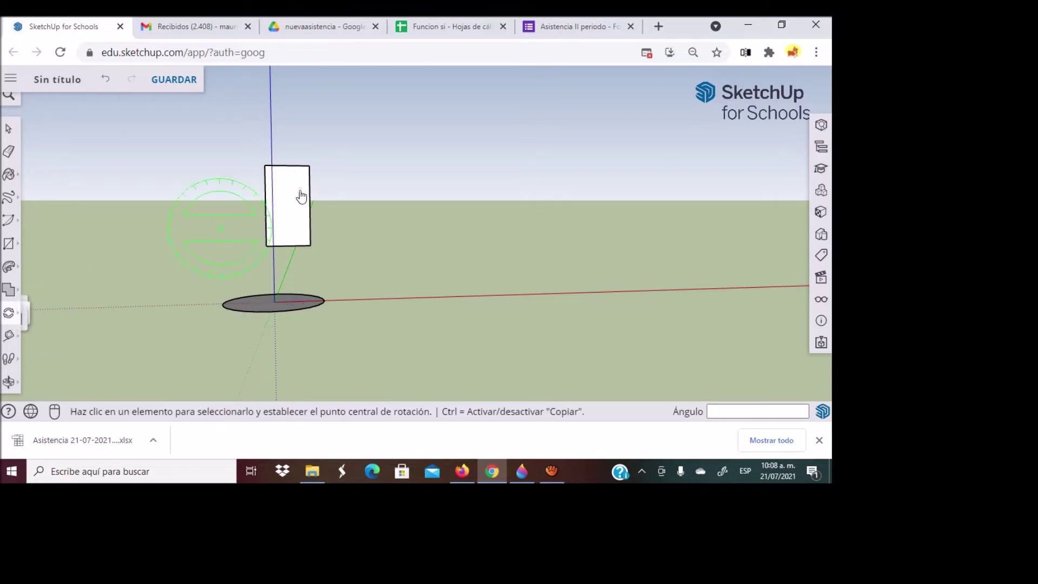
click(301, 185)
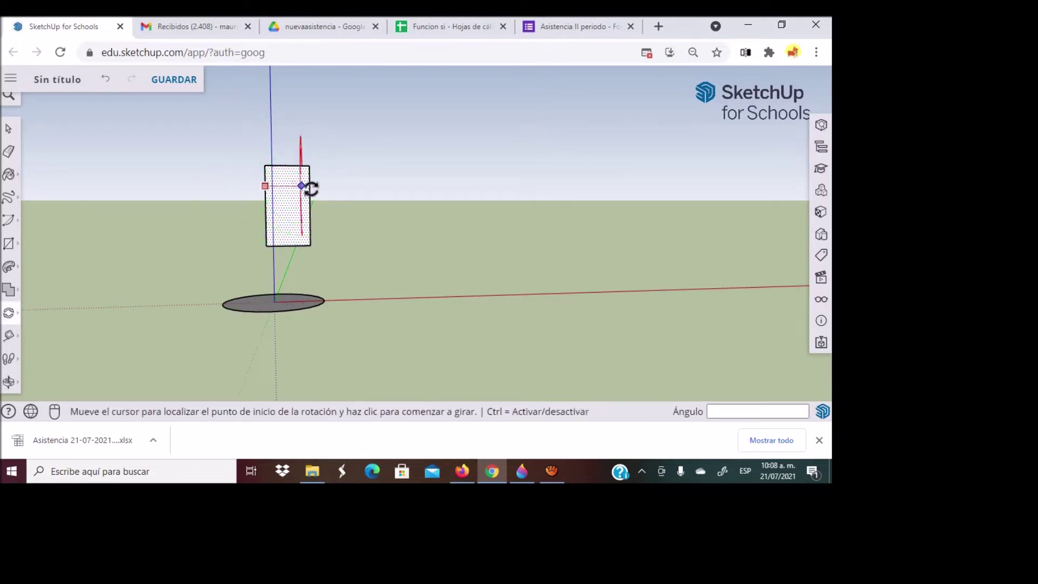
key(Escape)
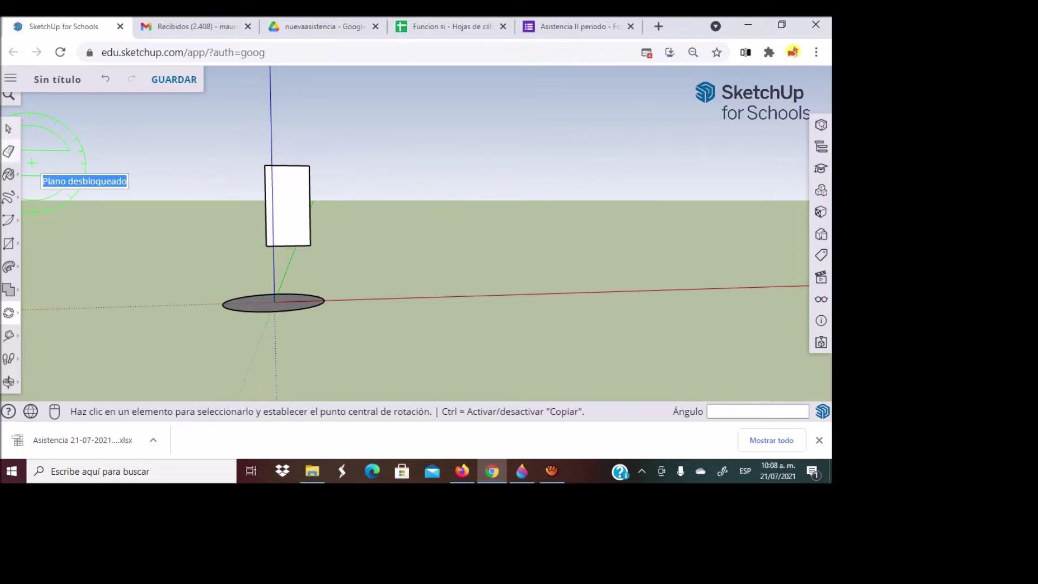
Select the standing rectangle and pan the scene slightly left.
click(8, 128)
drag(231, 140, 343, 259)
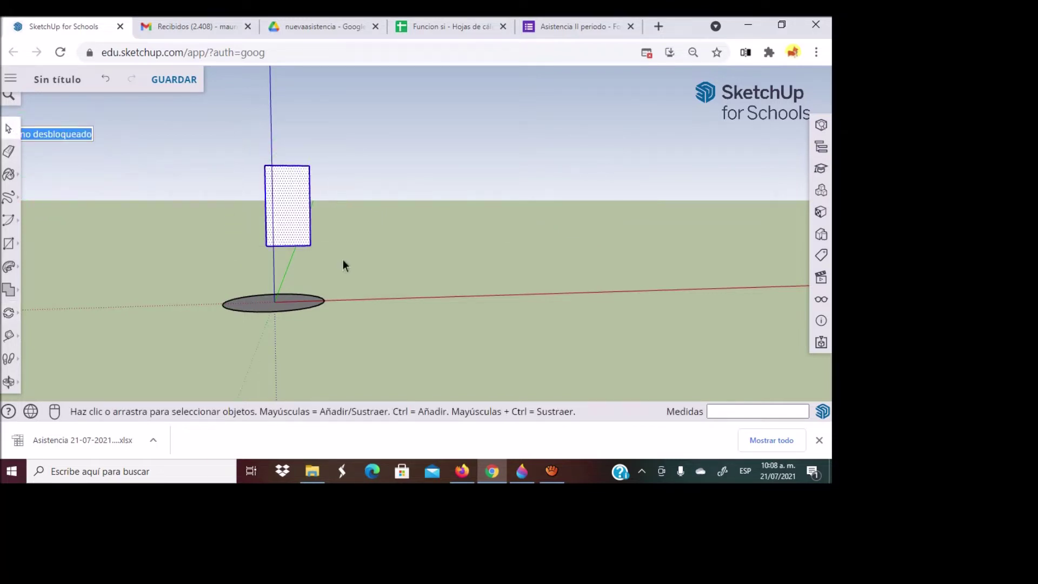
click(9, 383)
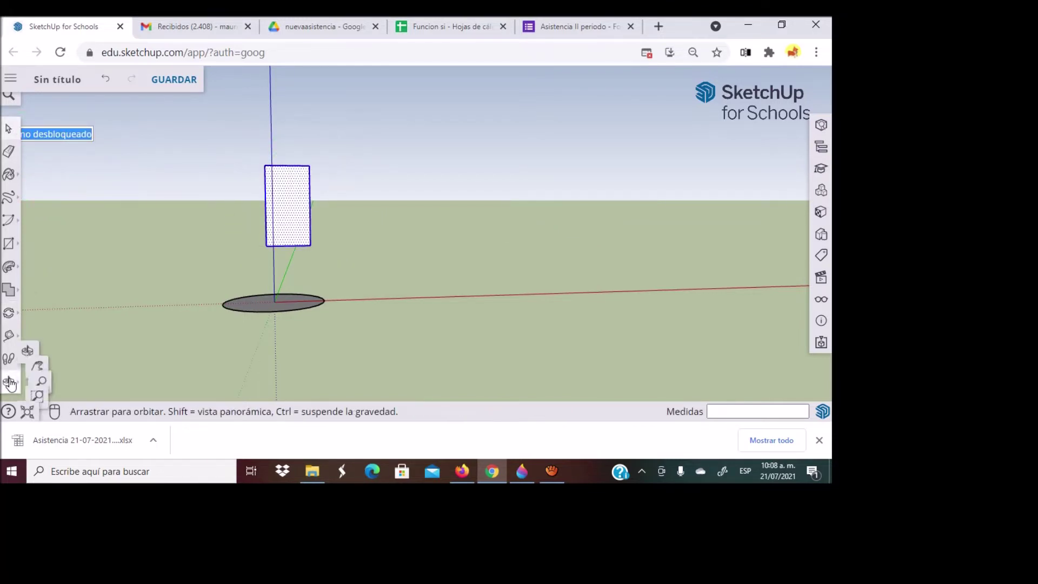
click(58, 356)
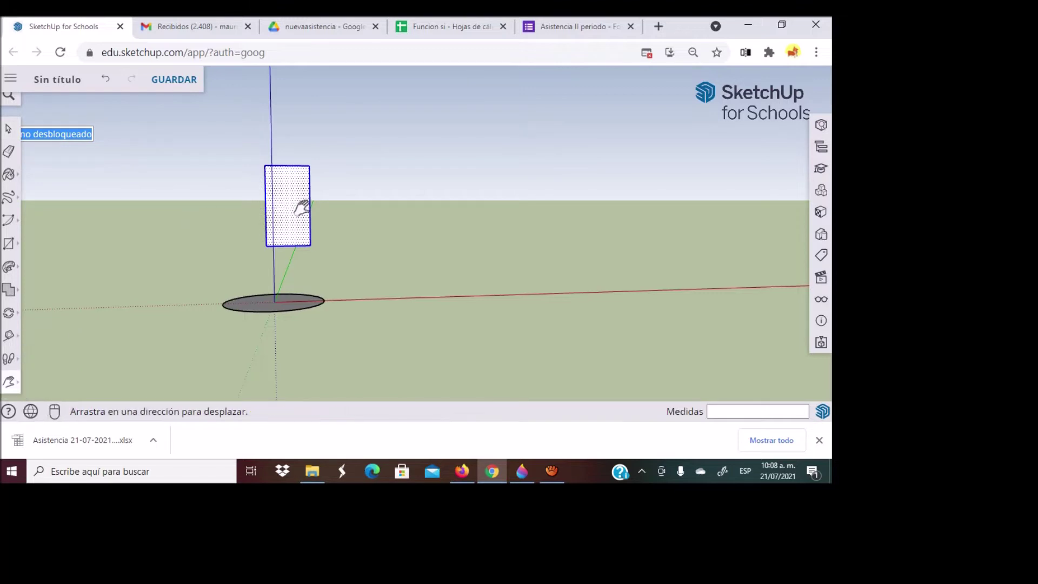
drag(301, 204, 273, 204)
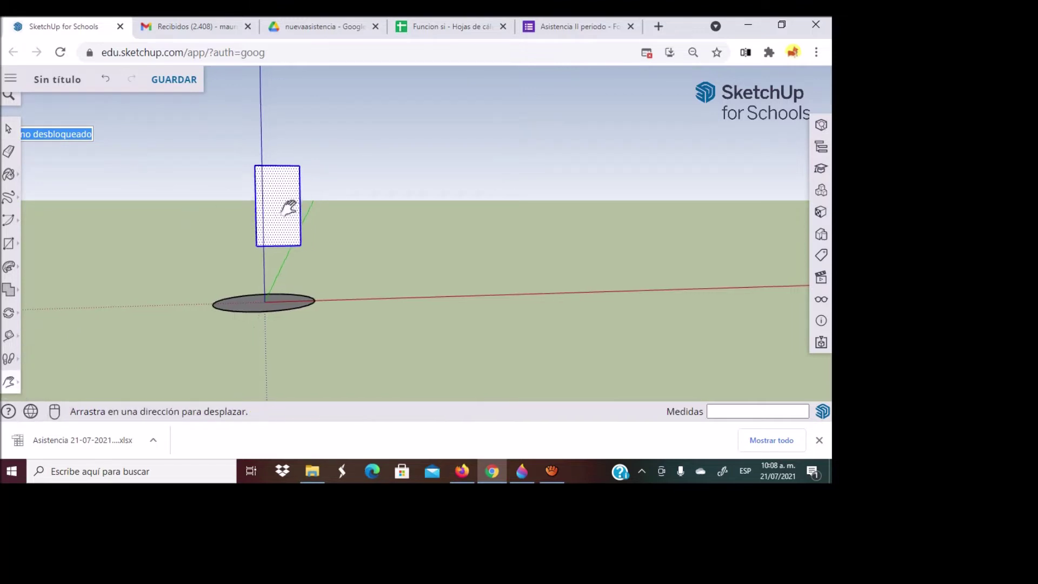
click(12, 386)
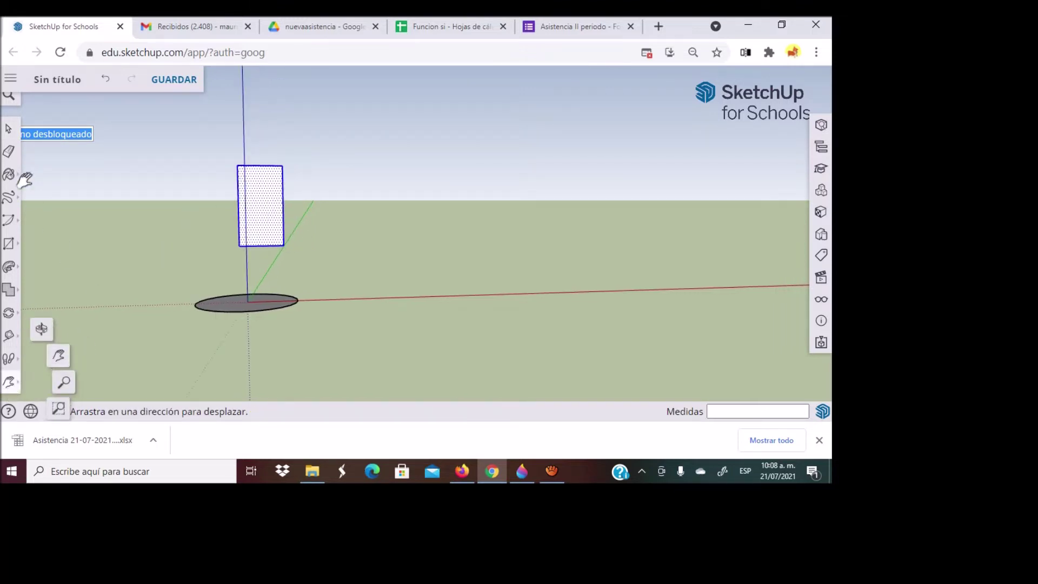
Reselect the rectangle and pan the scene right so it sits mid-screen.
click(8, 128)
click(356, 145)
drag(209, 141, 312, 270)
click(10, 382)
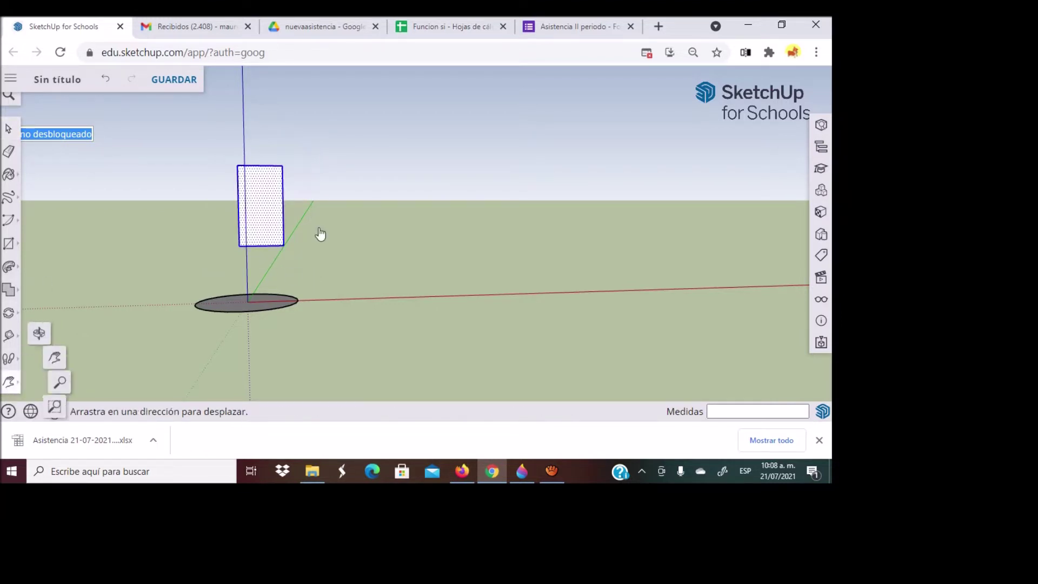
drag(241, 209, 424, 209)
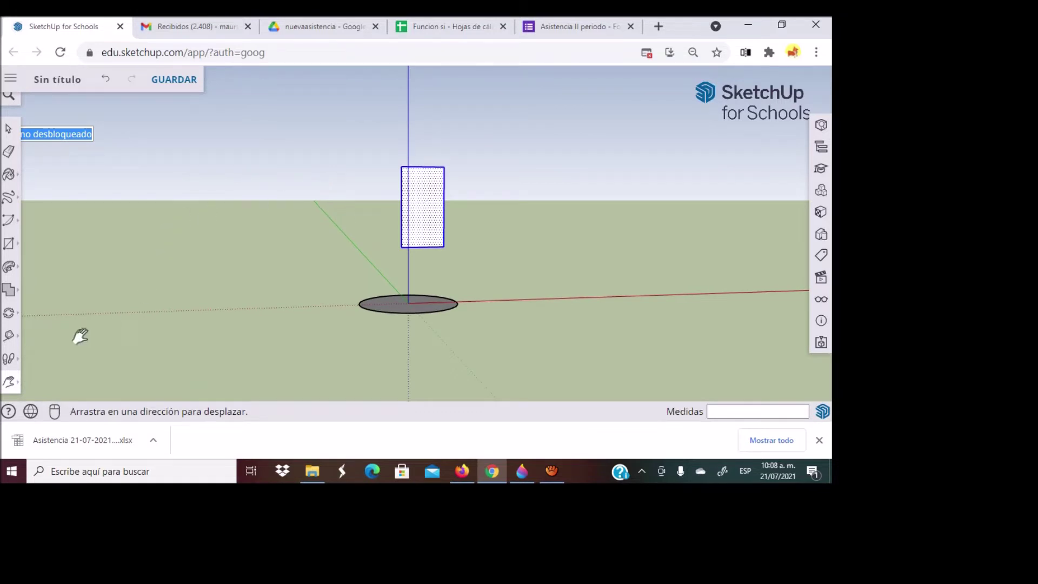
click(11, 321)
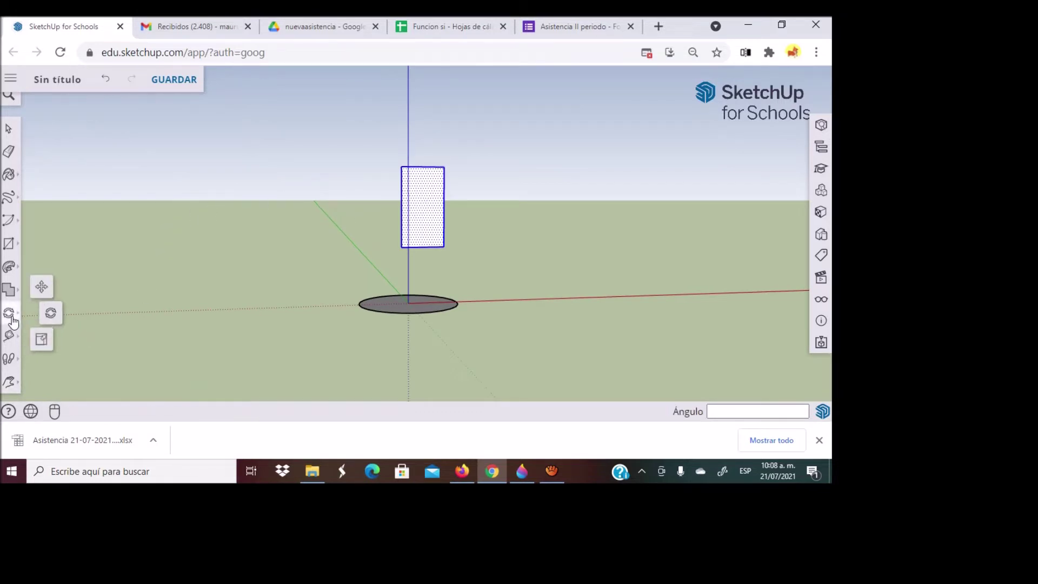
Move the upright rectangle onto the blue vertical axis above the disc, then deselect it.
click(41, 286)
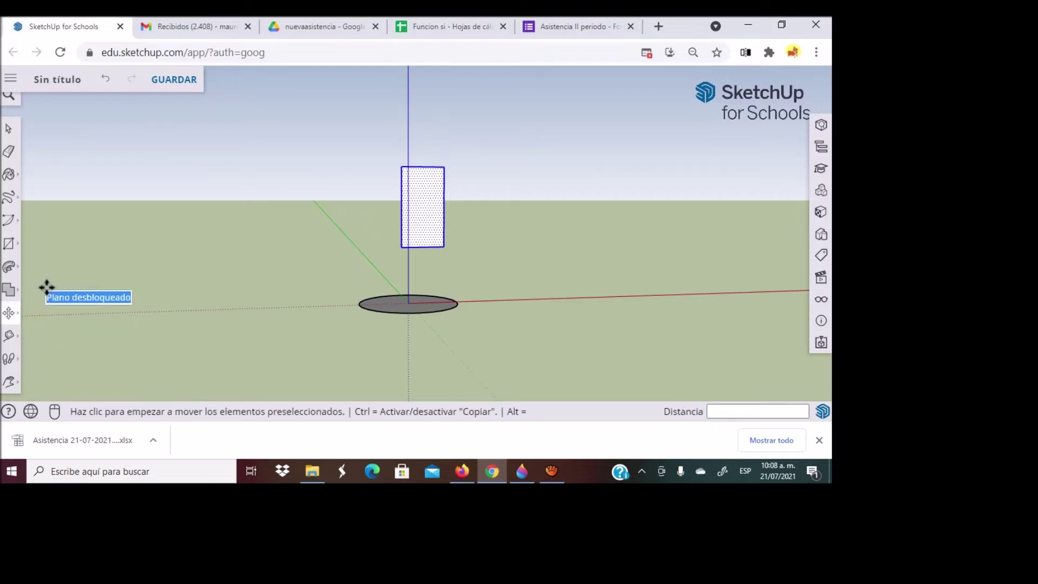
click(422, 220)
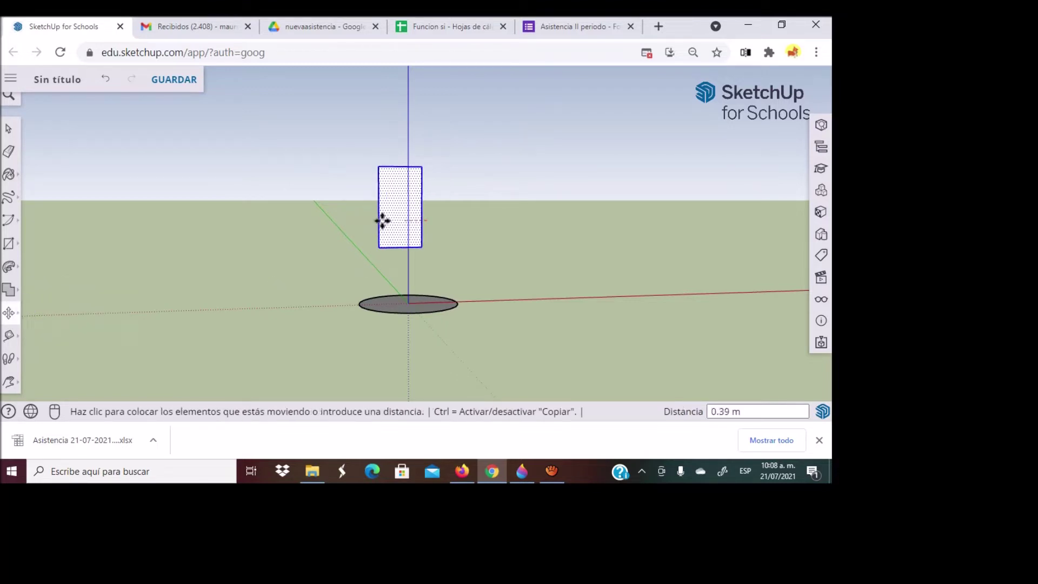
click(413, 222)
click(536, 184)
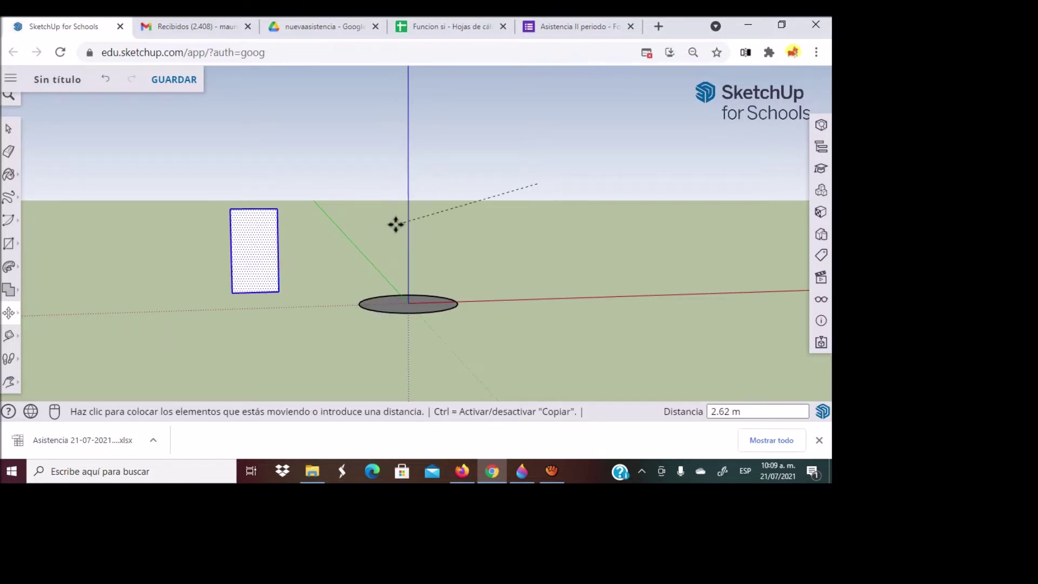
click(540, 176)
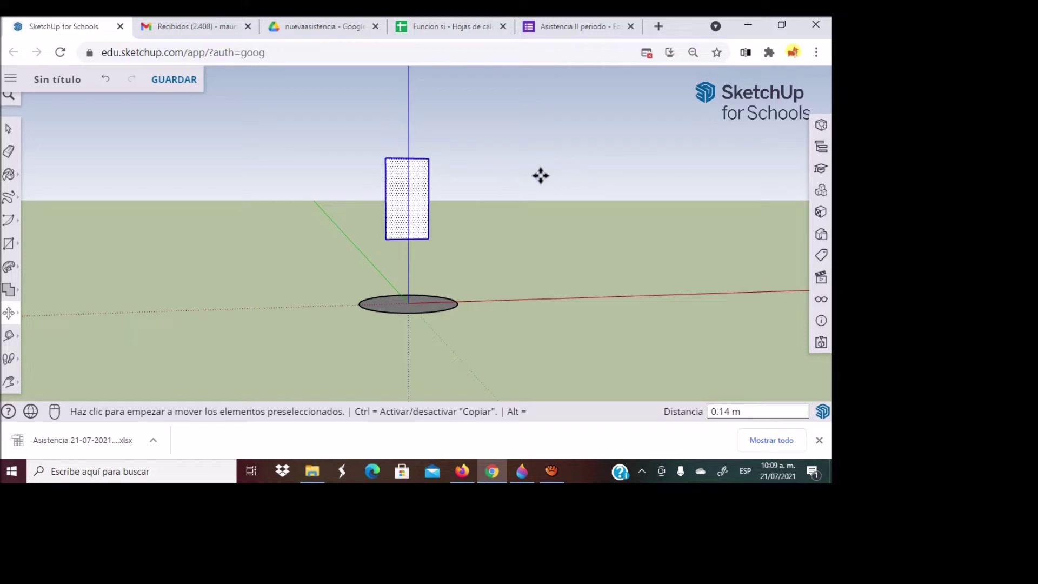
key(Escape)
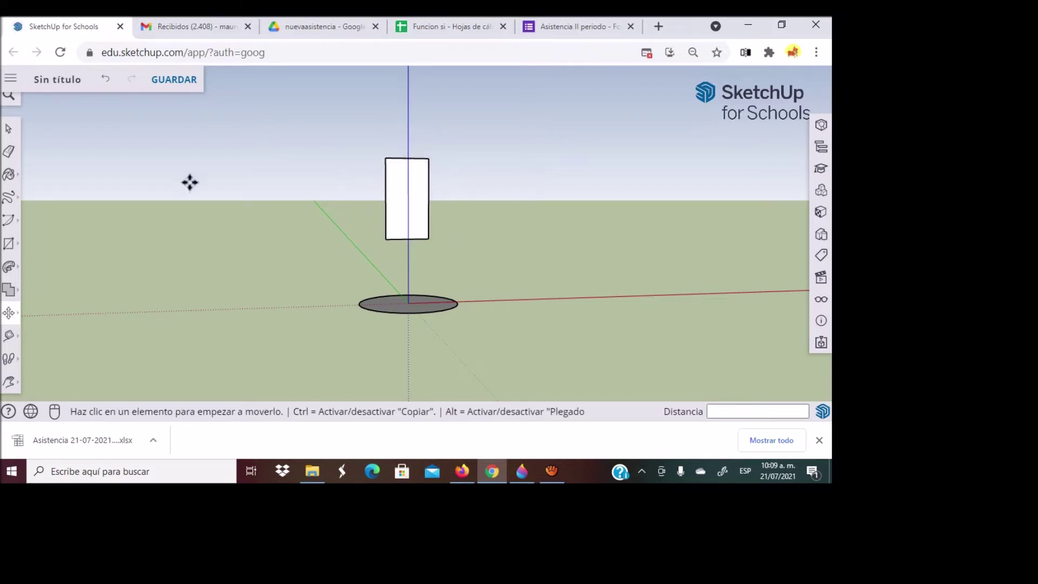
click(9, 219)
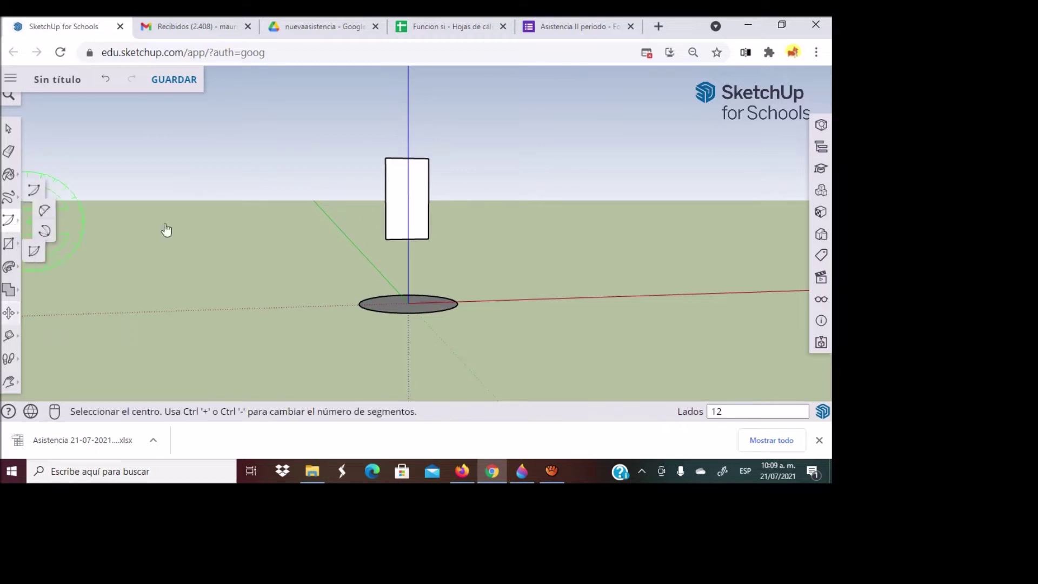
Draw large inward-curving arcs along the rectangle's upper-left and upper-right sides.
click(55, 207)
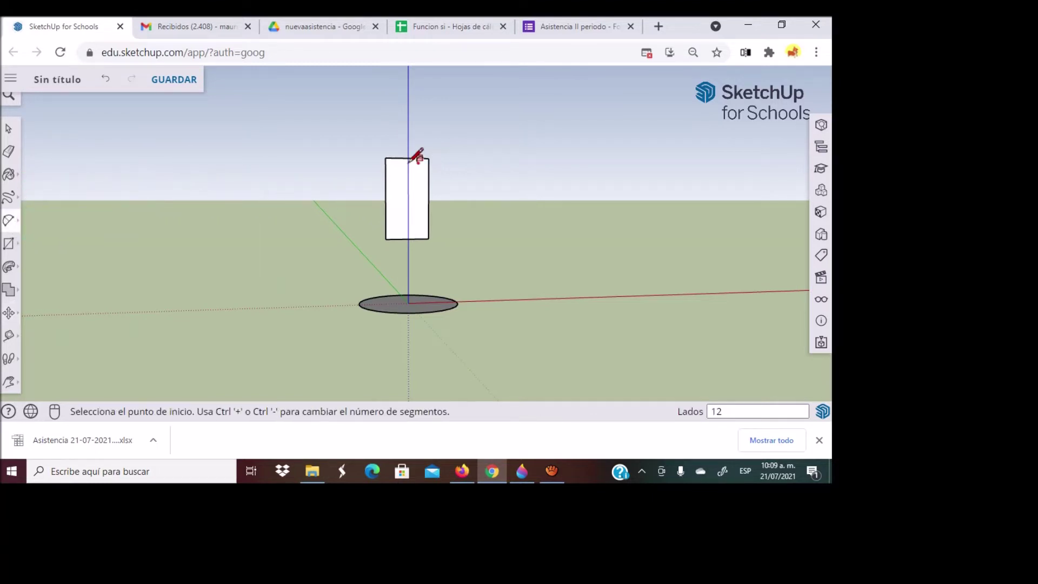
click(384, 158)
click(385, 198)
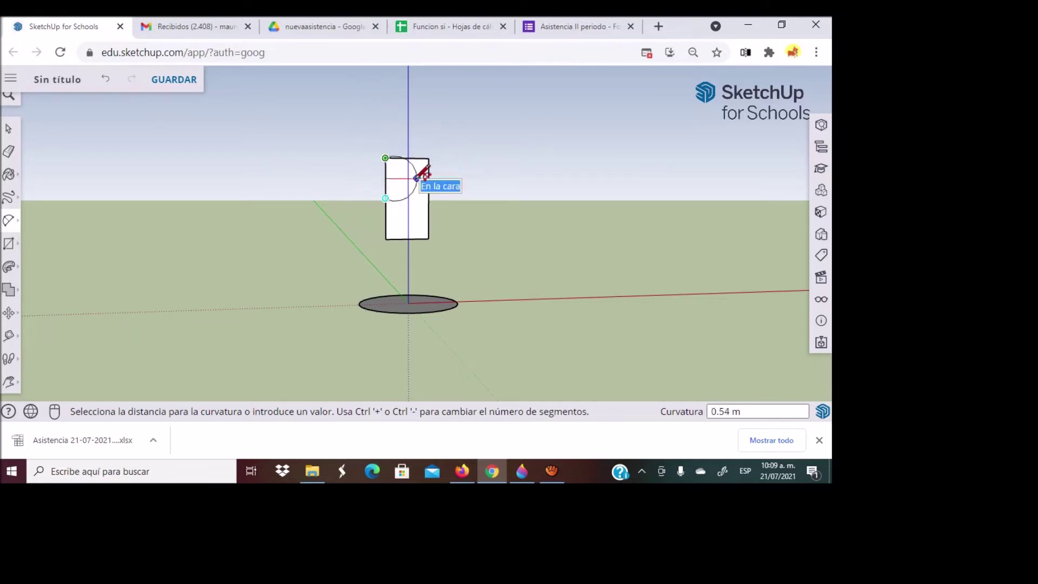
scroll(409, 178, up, 2)
scroll(407, 178, up, 2)
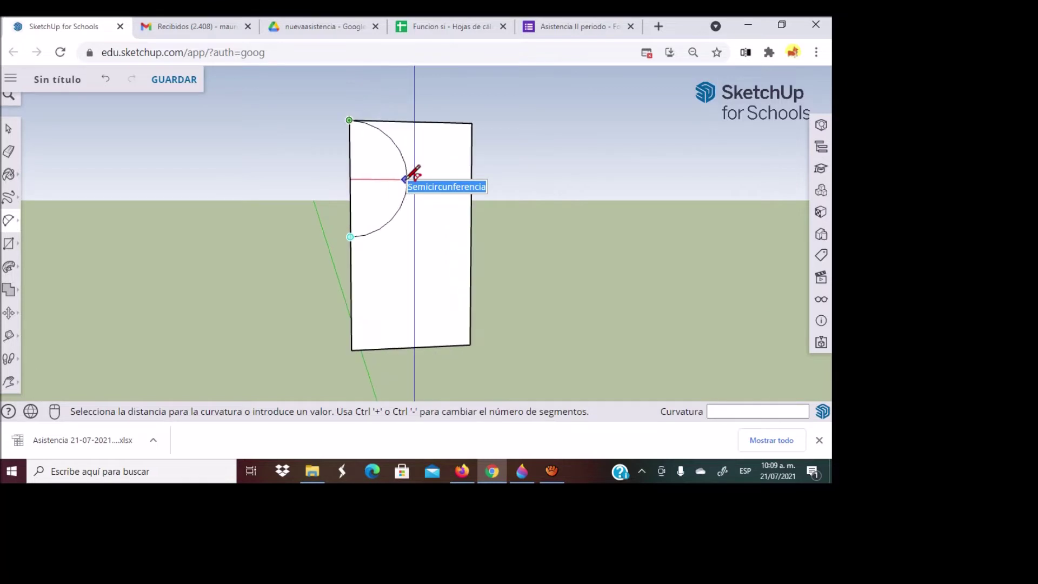
scroll(405, 180, up, 2)
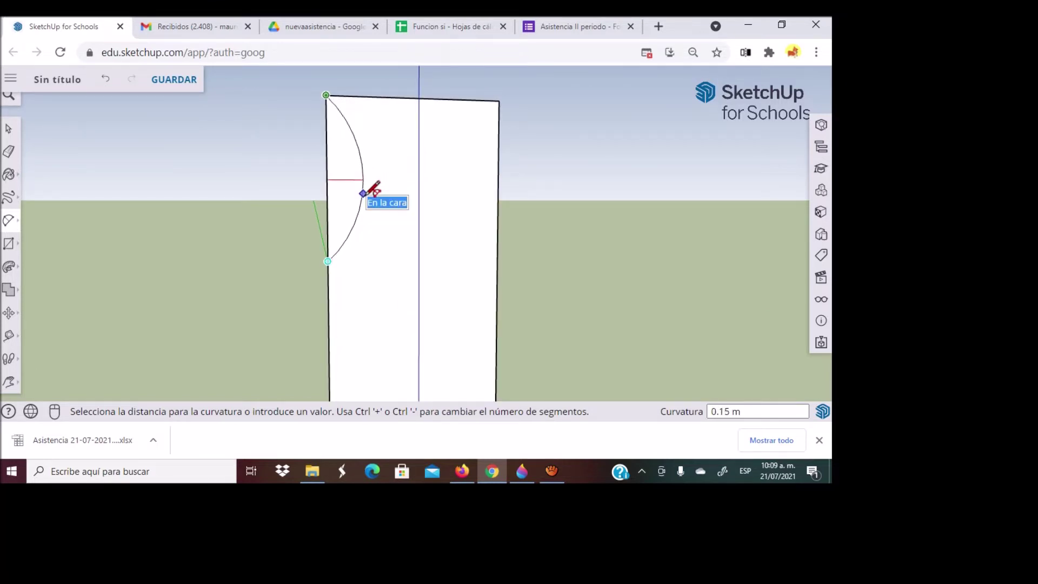
click(363, 193)
click(499, 100)
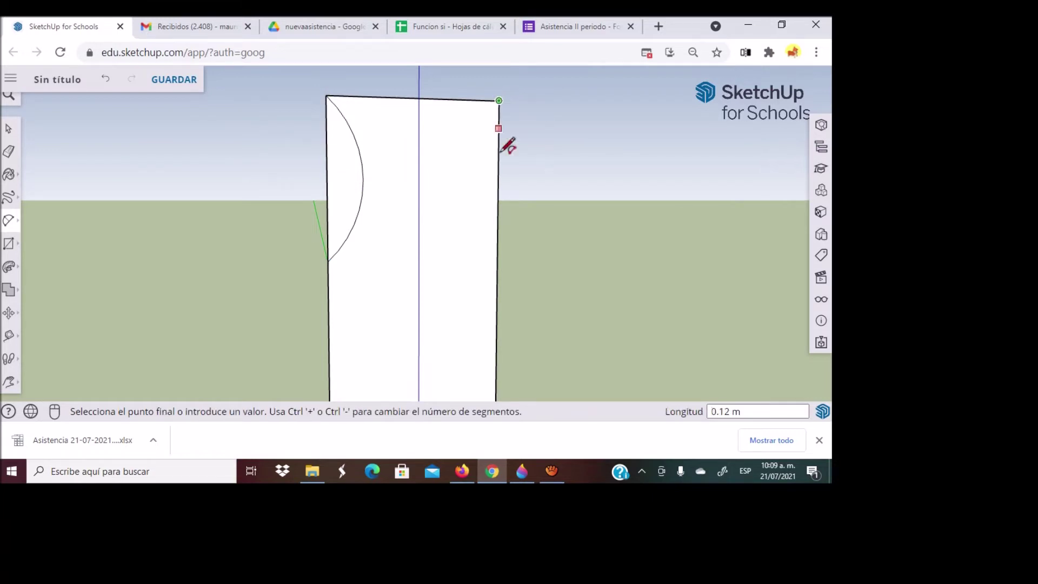
click(497, 252)
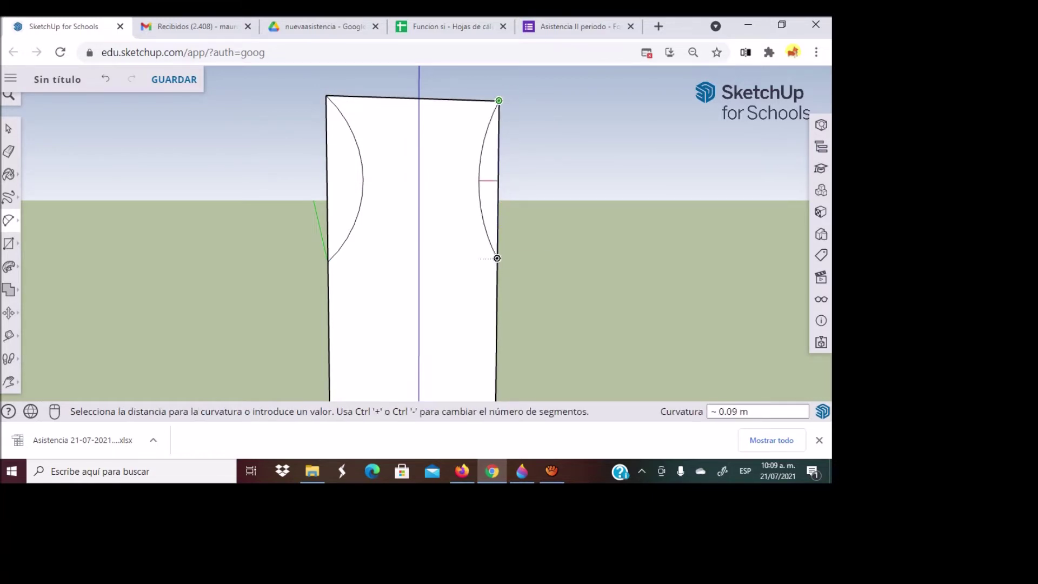
click(463, 252)
scroll(676, 194, down, 1)
scroll(669, 195, down, 1)
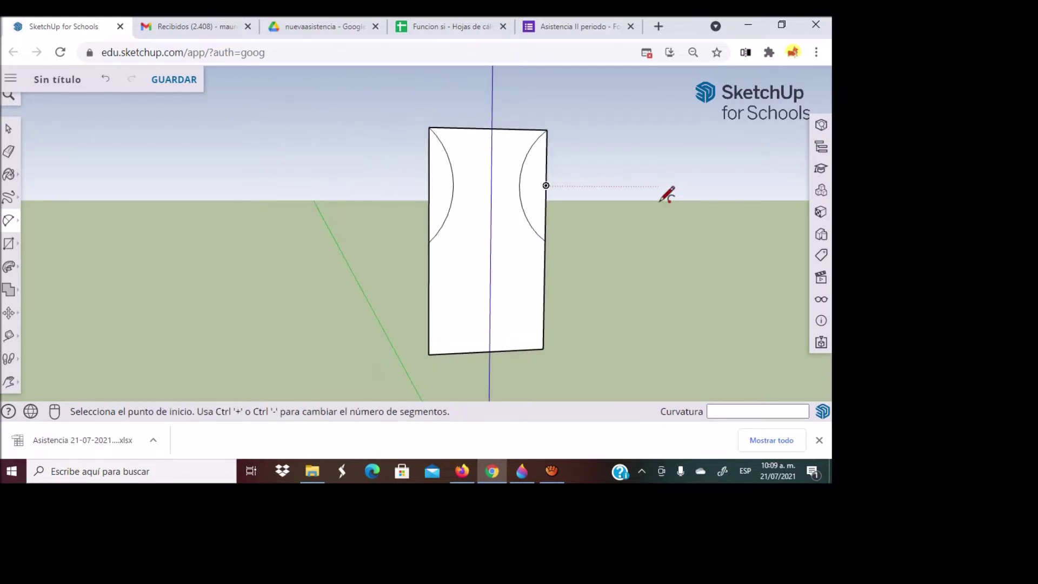
scroll(424, 304, down, 1)
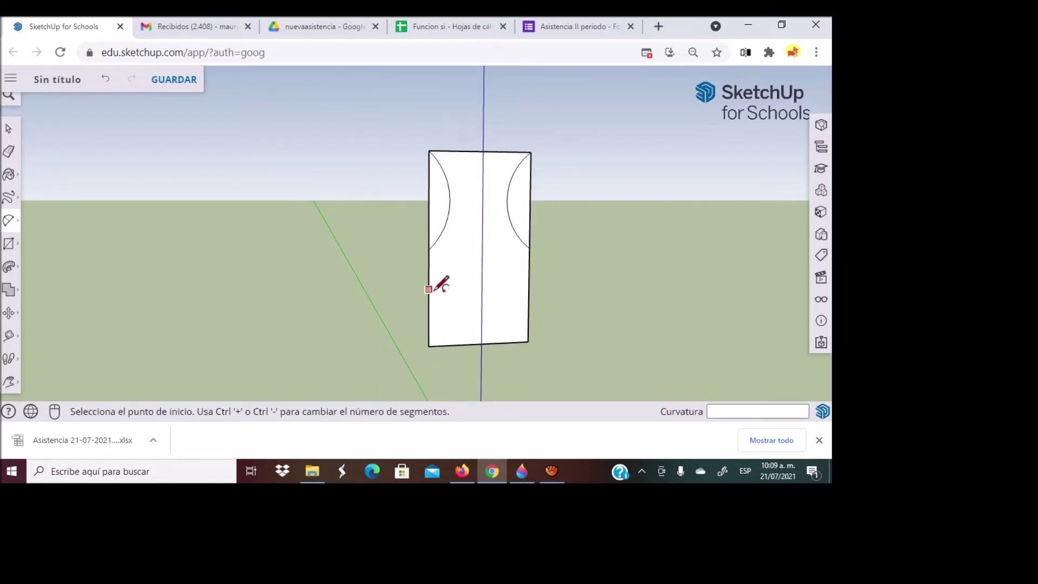
Draw small inward-curving arcs at the rectangle's bottom-left and bottom-right corners.
click(428, 346)
click(428, 298)
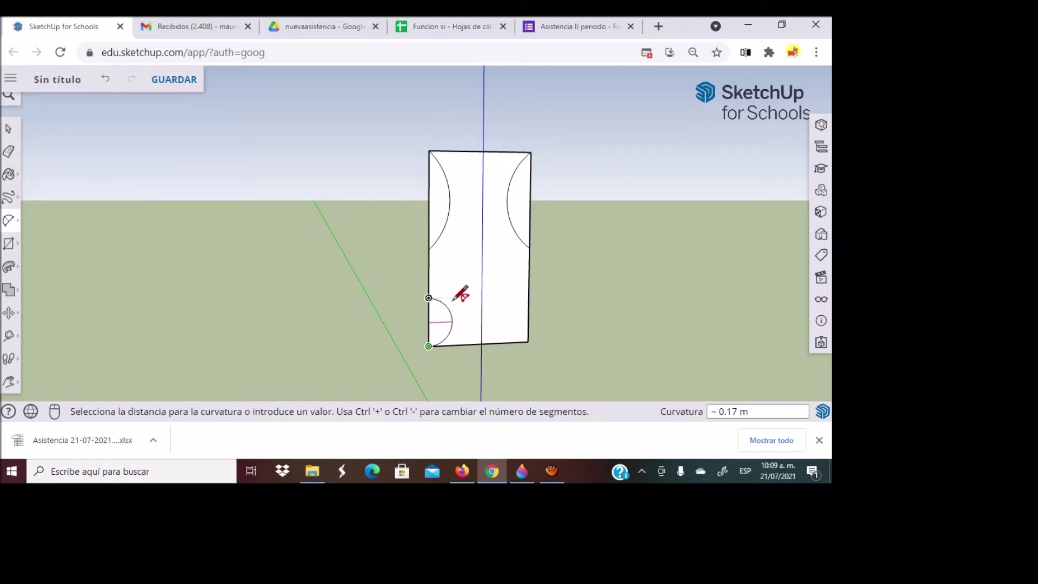
scroll(453, 298, up, 2)
click(448, 309)
click(601, 292)
click(599, 383)
click(562, 361)
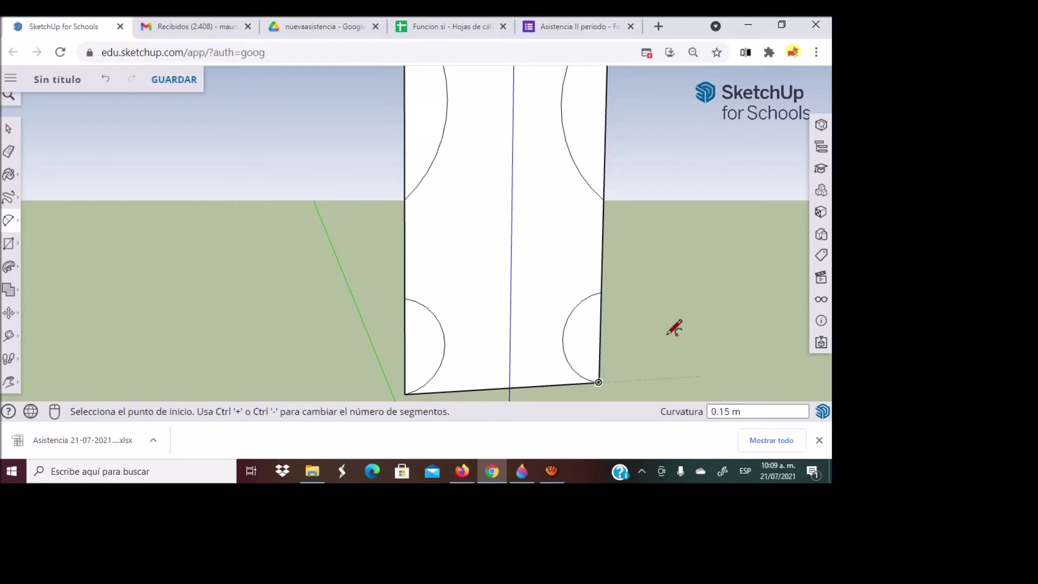
scroll(478, 234, down, 3)
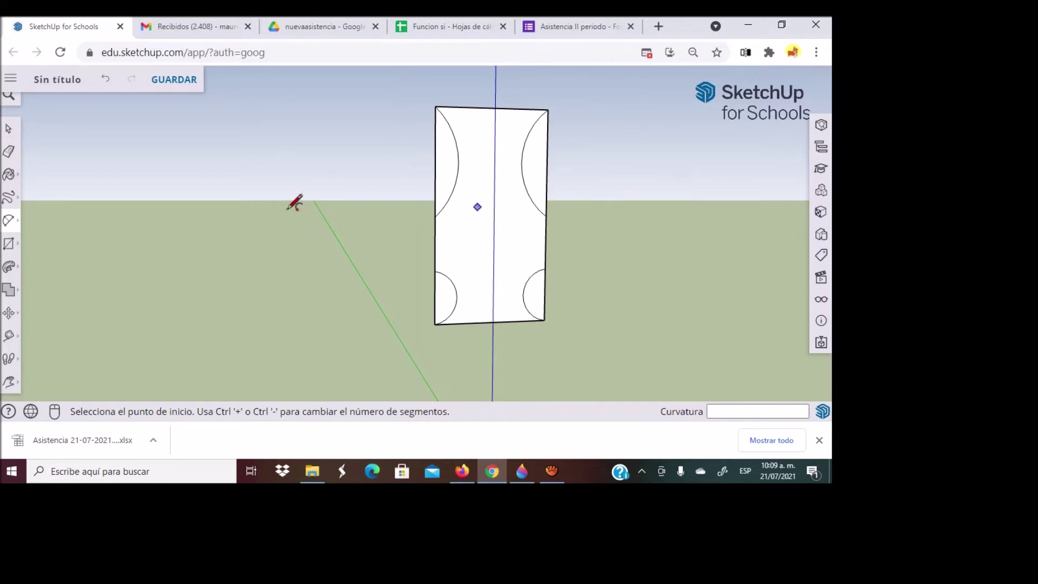
click(25, 150)
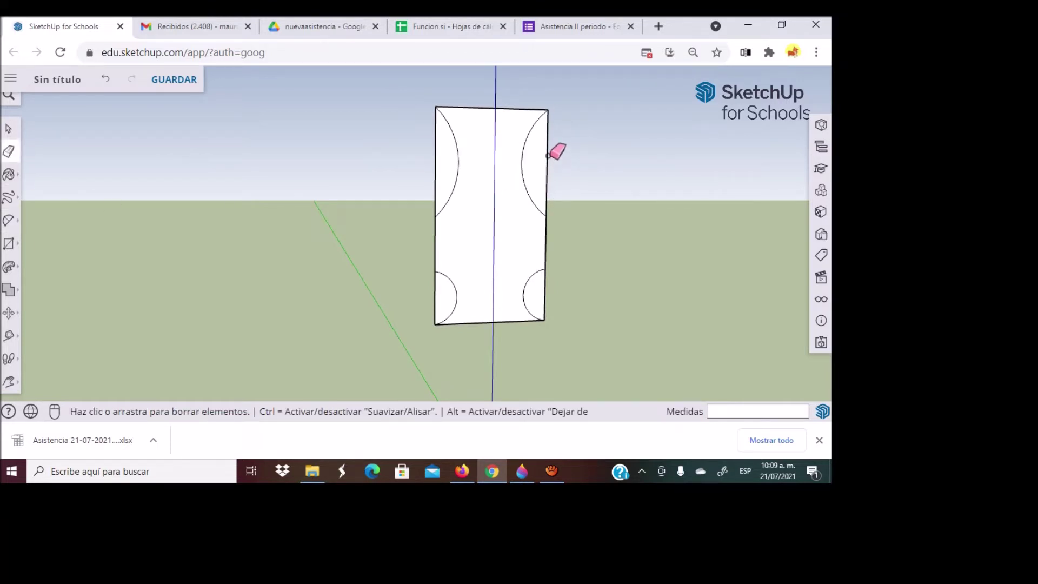
Erase the four straight edge segments behind the arcs, leaving a curved vase profile.
click(544, 165)
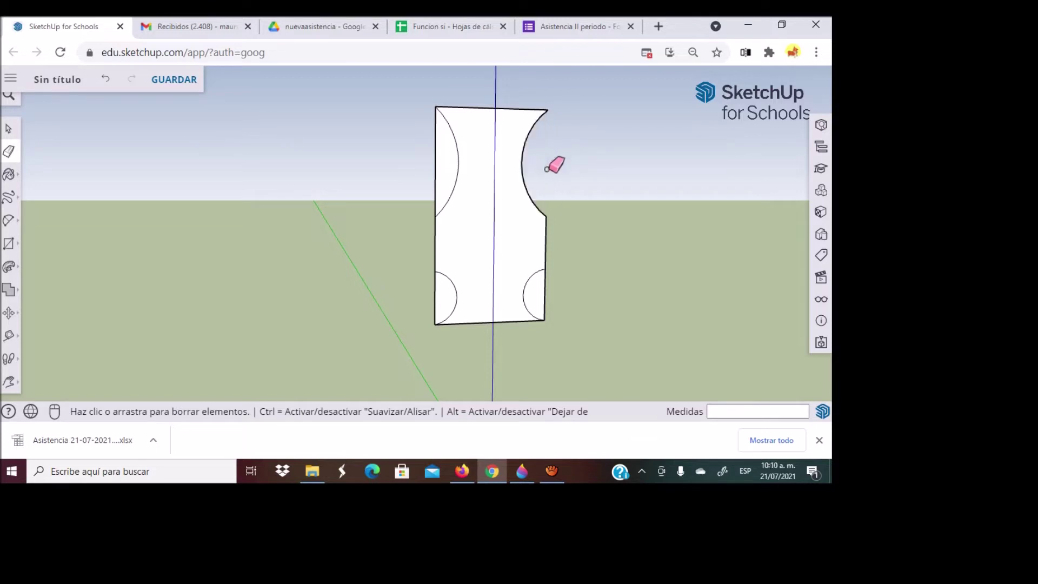
click(436, 169)
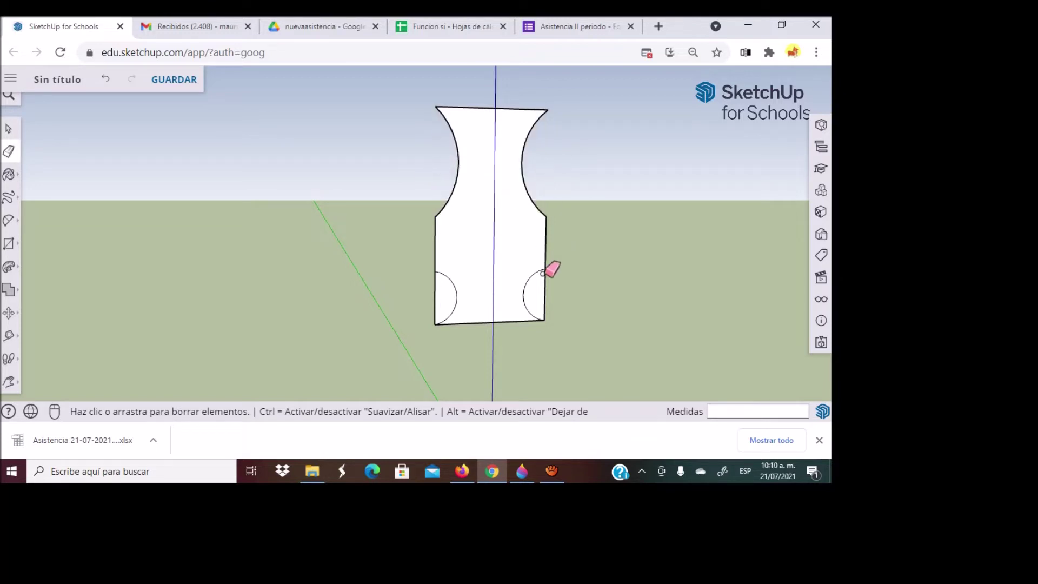
click(544, 292)
click(437, 298)
scroll(632, 257, down, 5)
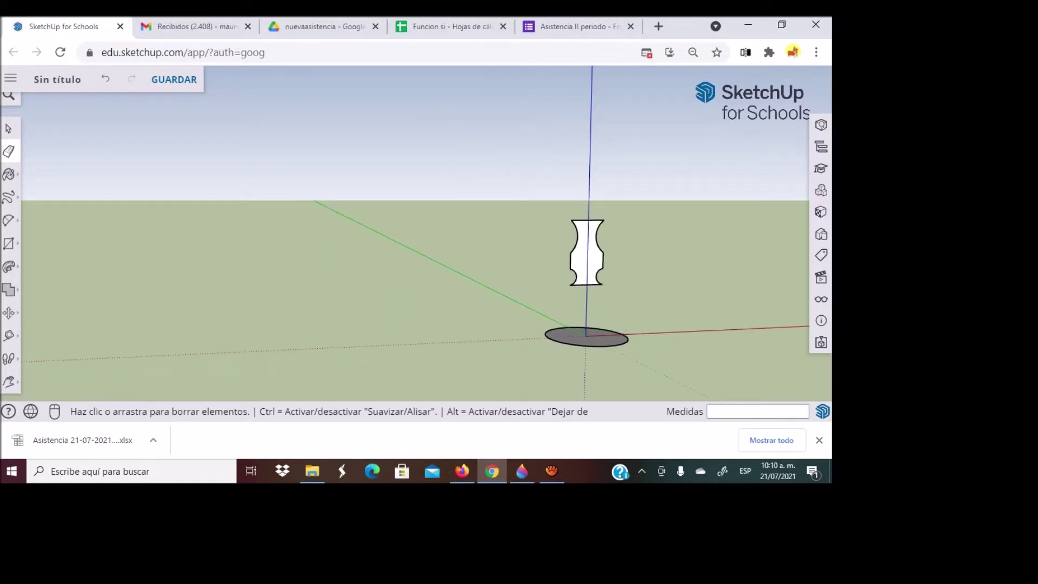
scroll(656, 339, up, 2)
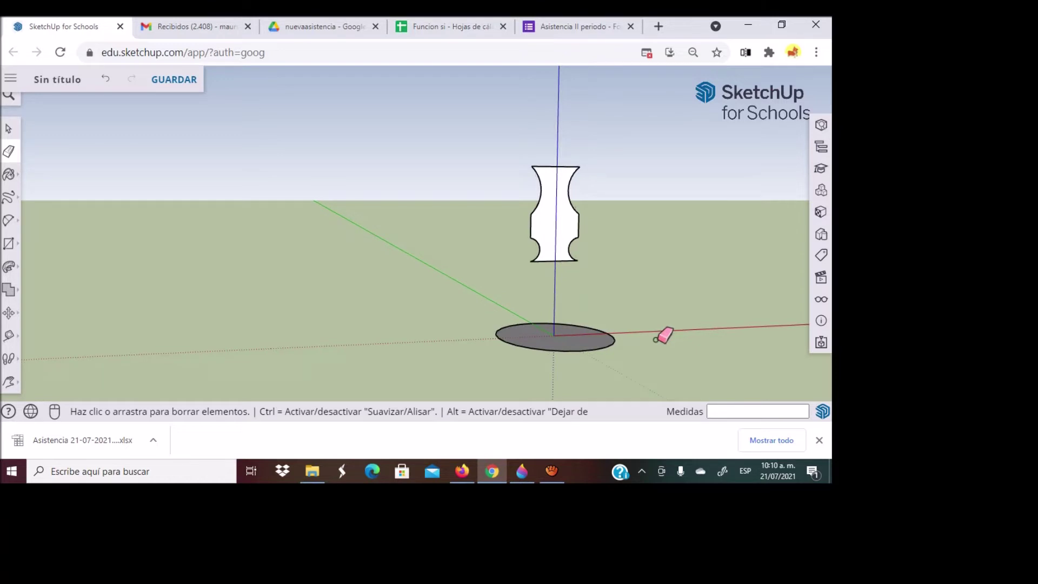
scroll(665, 333, up, 2)
scroll(665, 334, up, 2)
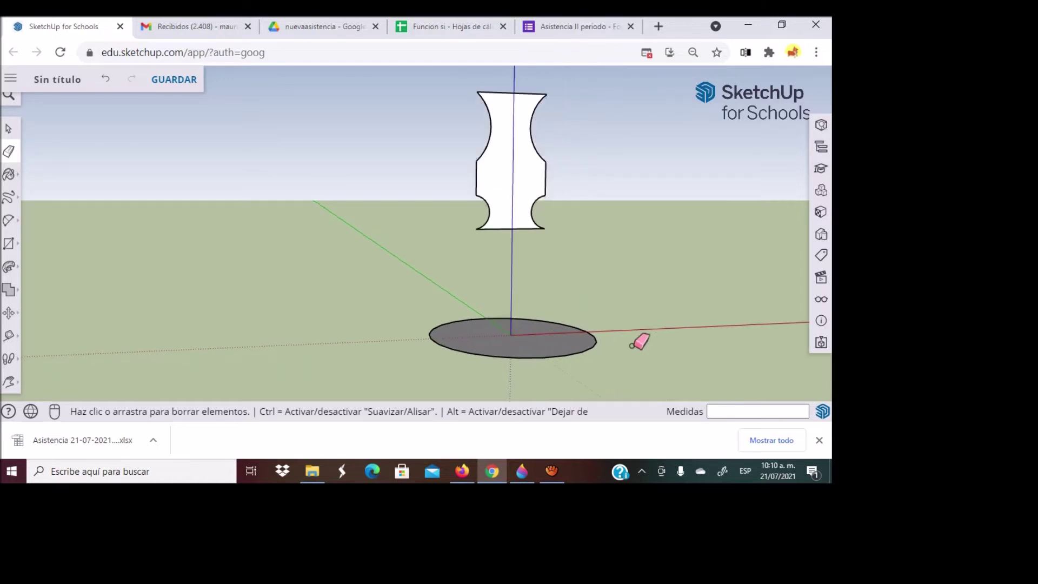
click(9, 382)
mouse_move(572, 287)
mouse_down()
mouse_move(534, 249)
mouse_move(436, 251)
mouse_move(403, 271)
mouse_up()
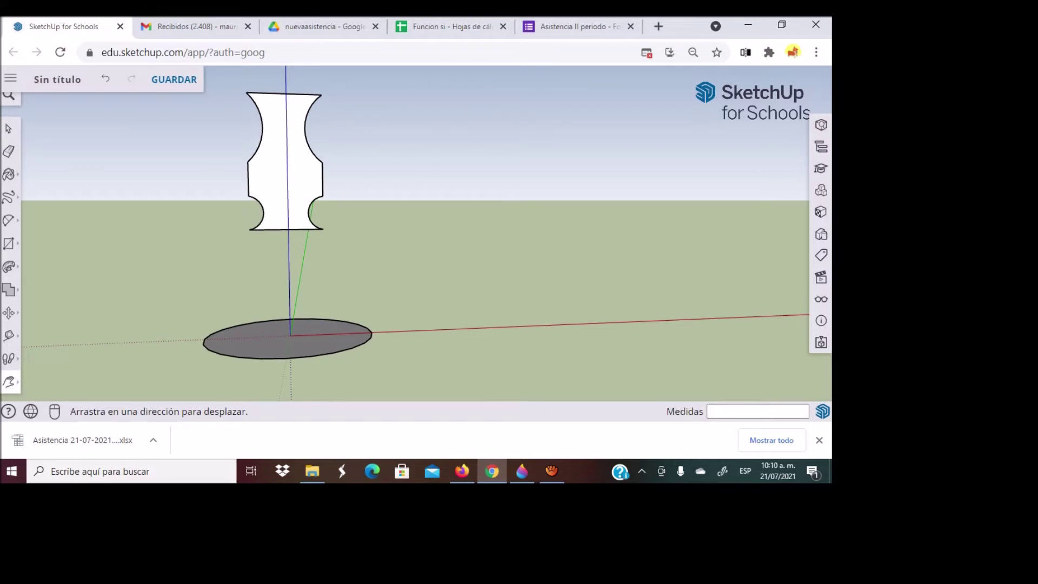
click(8, 130)
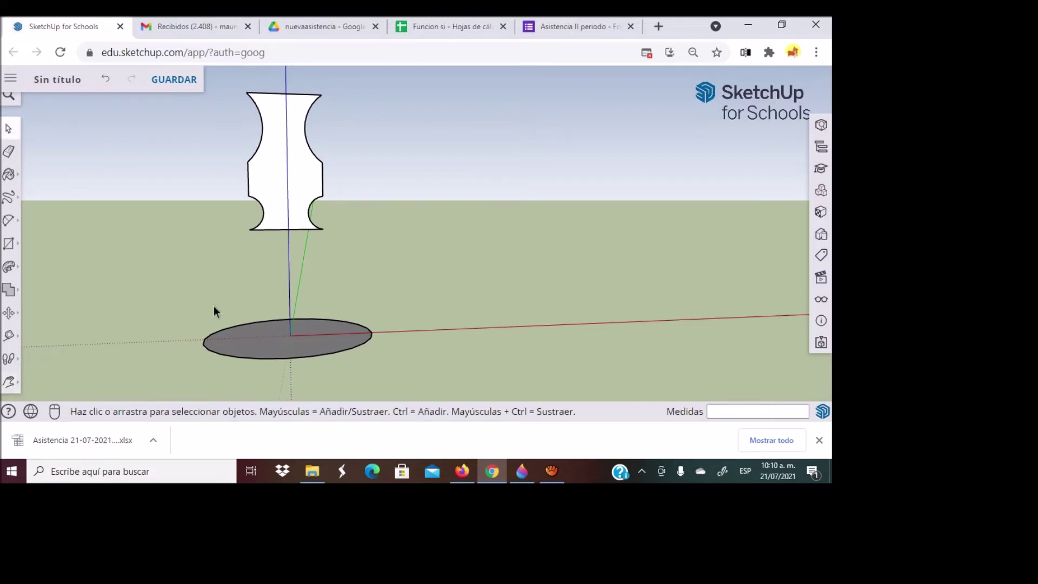
Use Follow Me along the disc's circular edge to sweep the vase profile into a solid.
click(318, 358)
click(8, 266)
click(297, 184)
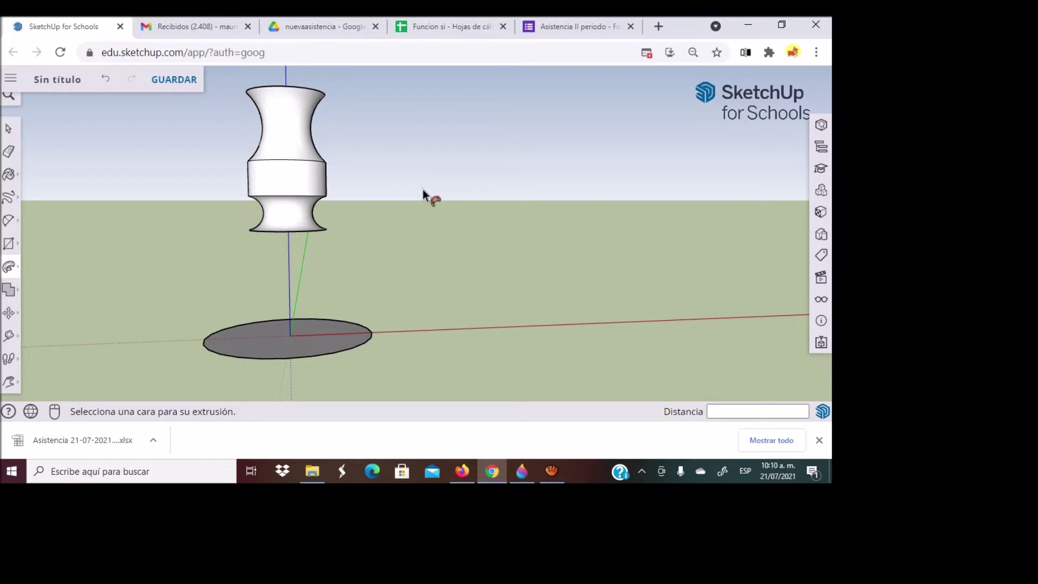
scroll(400, 195, down, 3)
scroll(424, 177, up, 2)
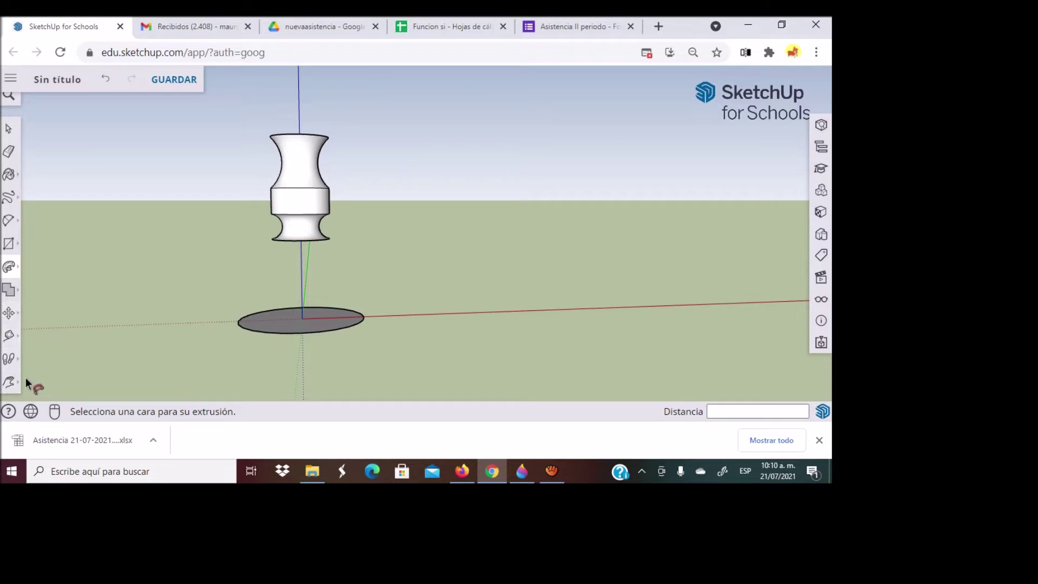
scroll(25, 377, down, 1)
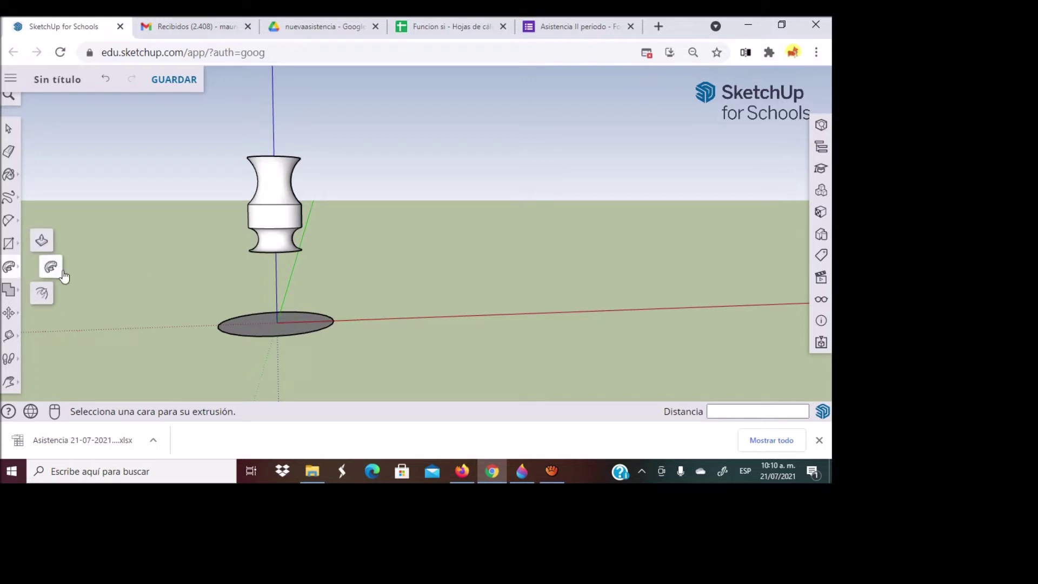
click(9, 312)
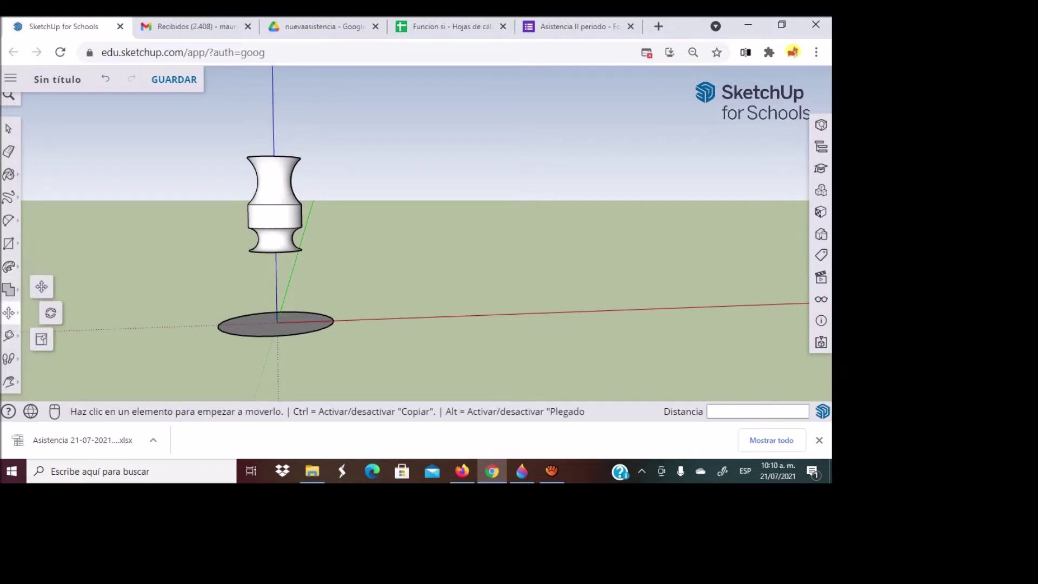
click(51, 312)
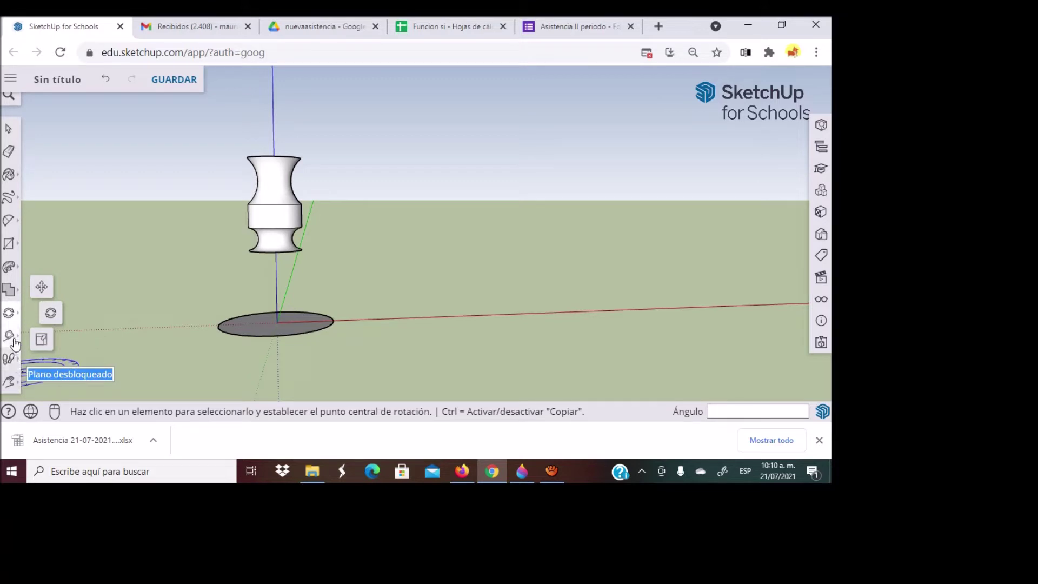
click(14, 271)
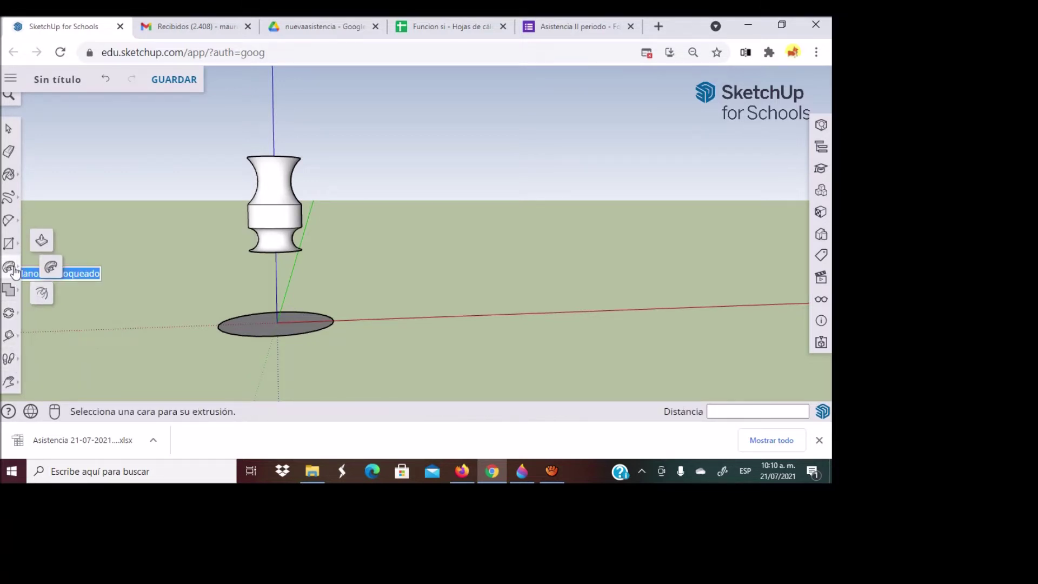
click(7, 321)
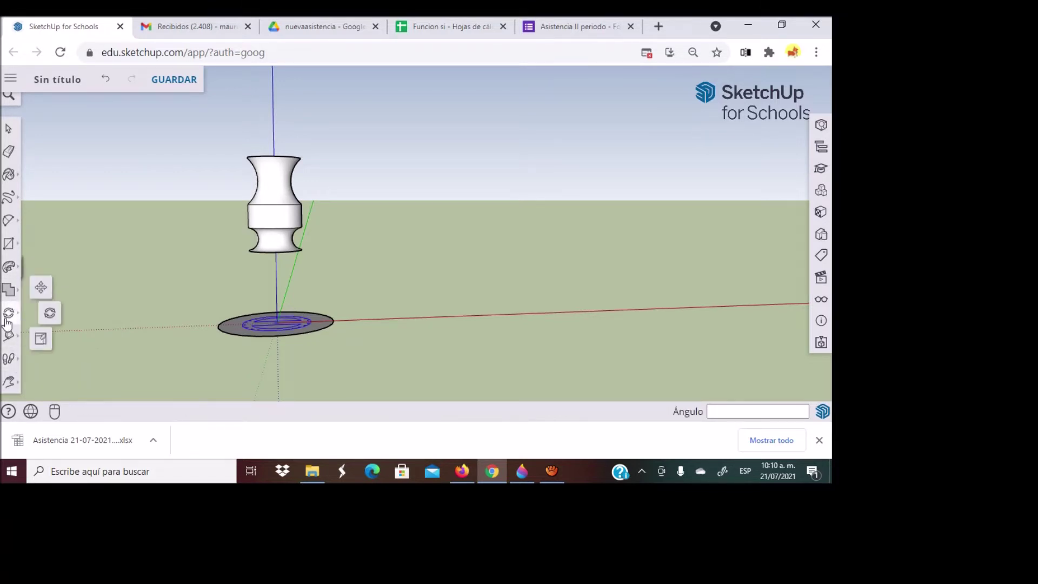
click(51, 314)
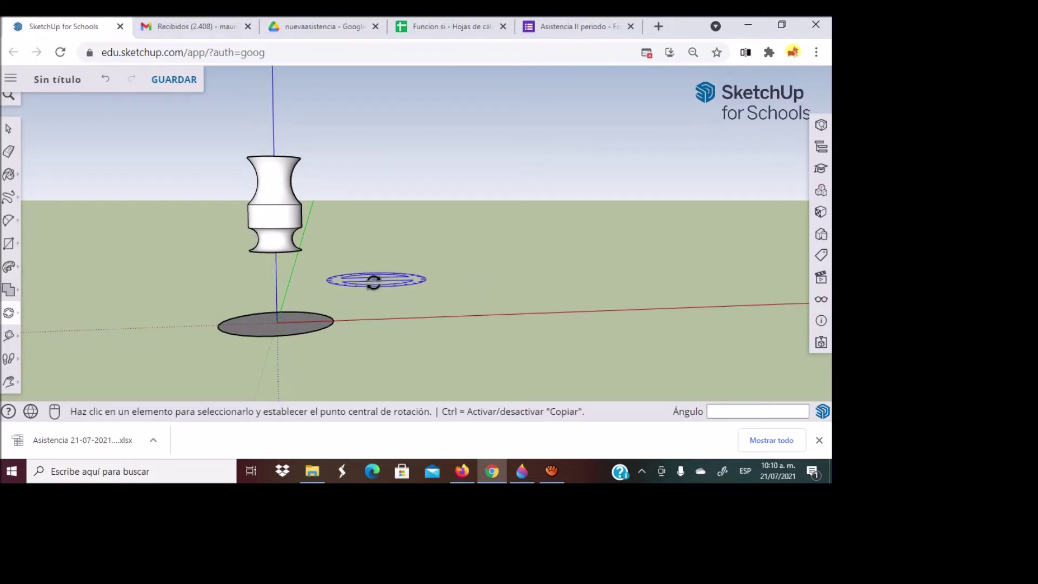
click(13, 385)
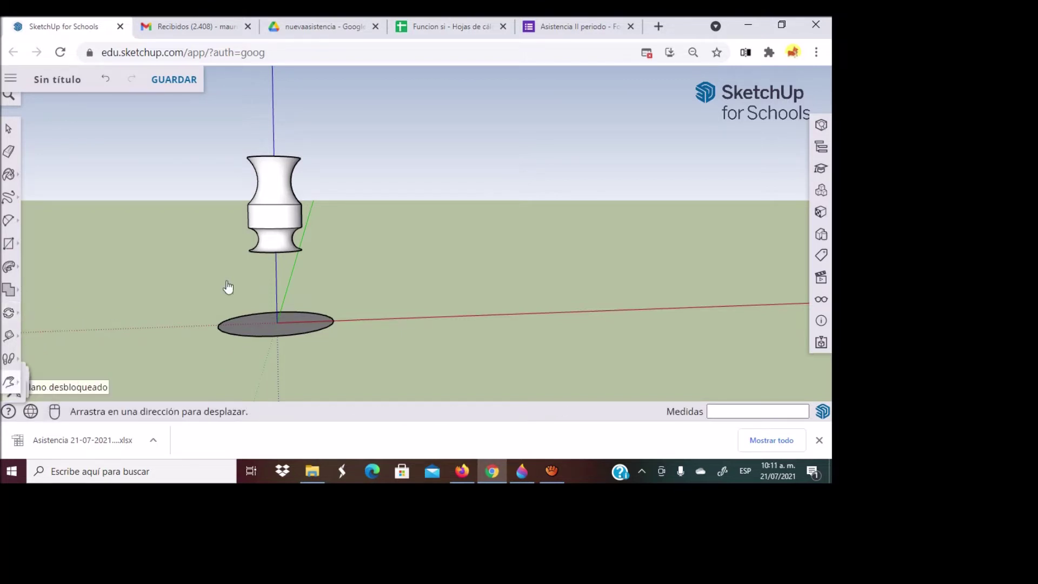
drag(391, 258, 381, 260)
click(9, 382)
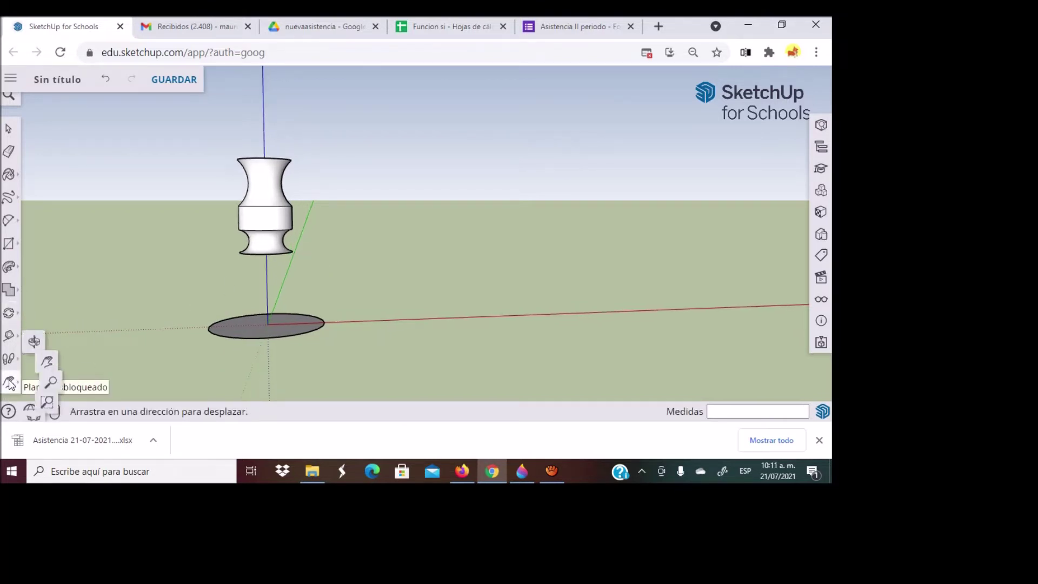
Orbit to look down on the vase, then erase the grey disc beneath it.
click(41, 329)
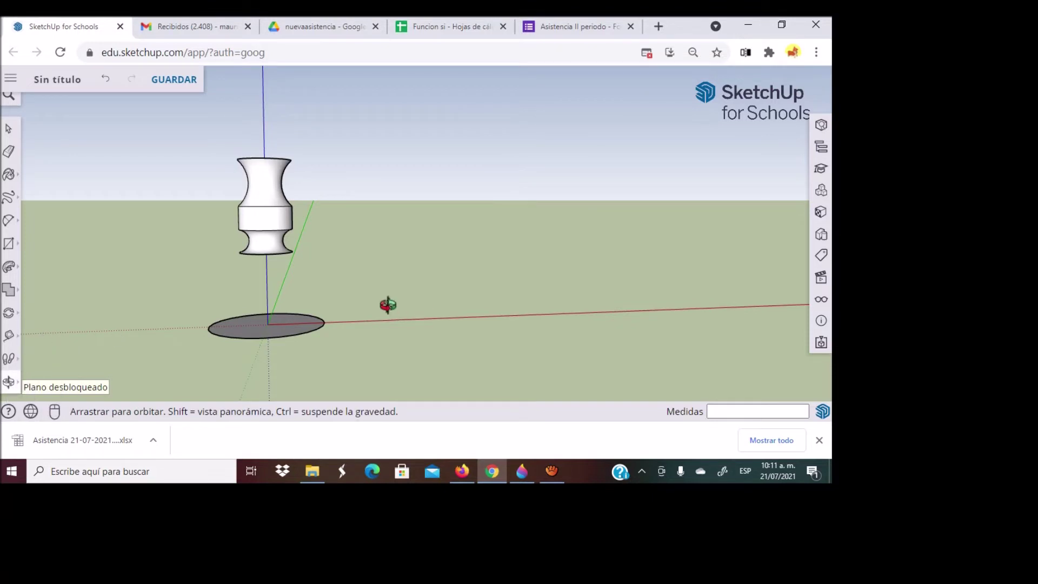
drag(387, 304, 154, 365)
mouse_move(433, 172)
mouse_down()
mouse_move(419, 357)
mouse_move(469, 352)
mouse_move(438, 321)
mouse_move(412, 232)
mouse_move(389, 295)
mouse_move(405, 218)
mouse_move(461, 281)
mouse_move(470, 234)
mouse_move(486, 265)
mouse_up()
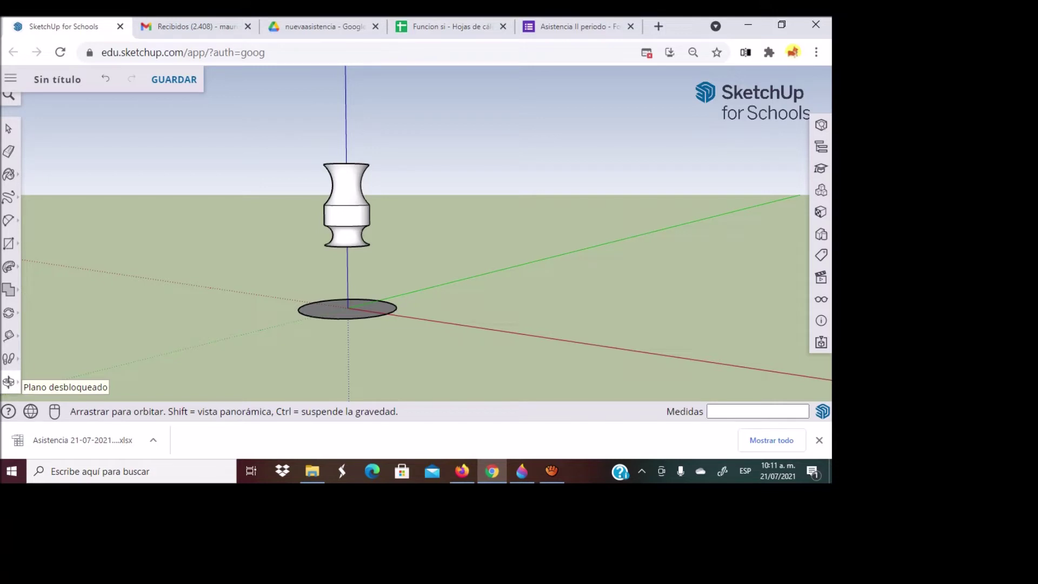
drag(132, 238, 215, 248)
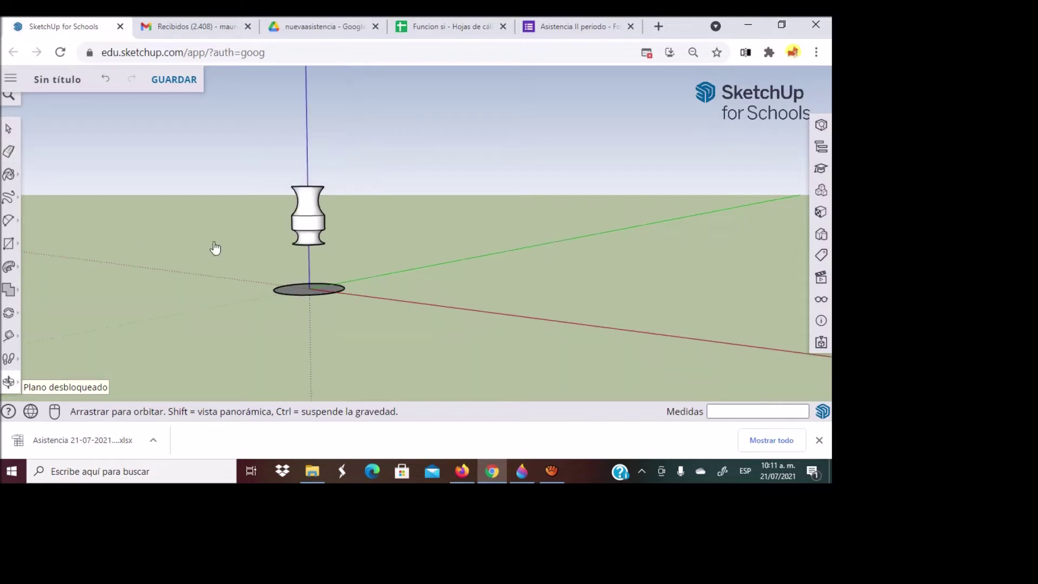
click(9, 152)
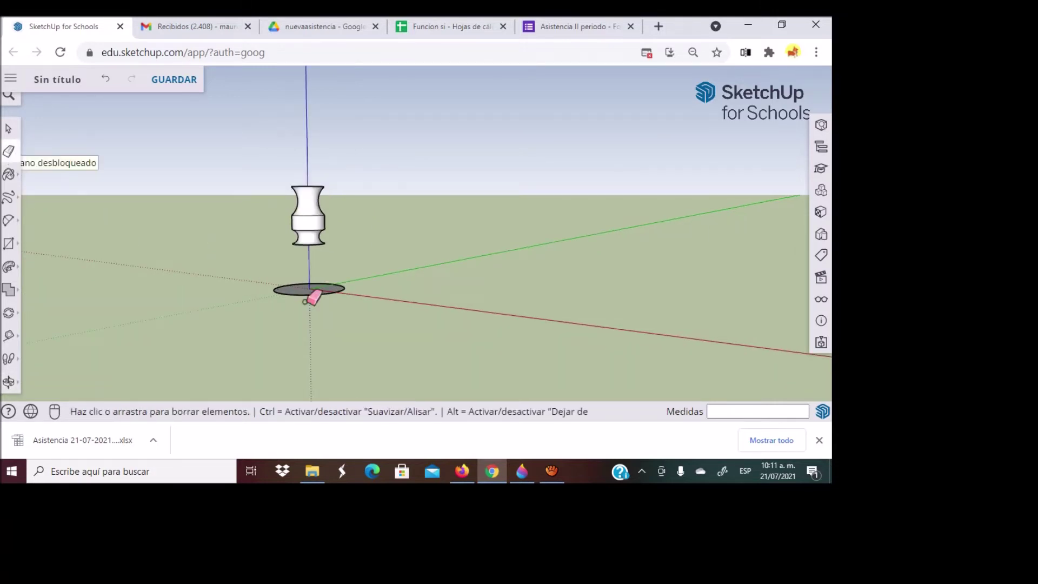
click(323, 294)
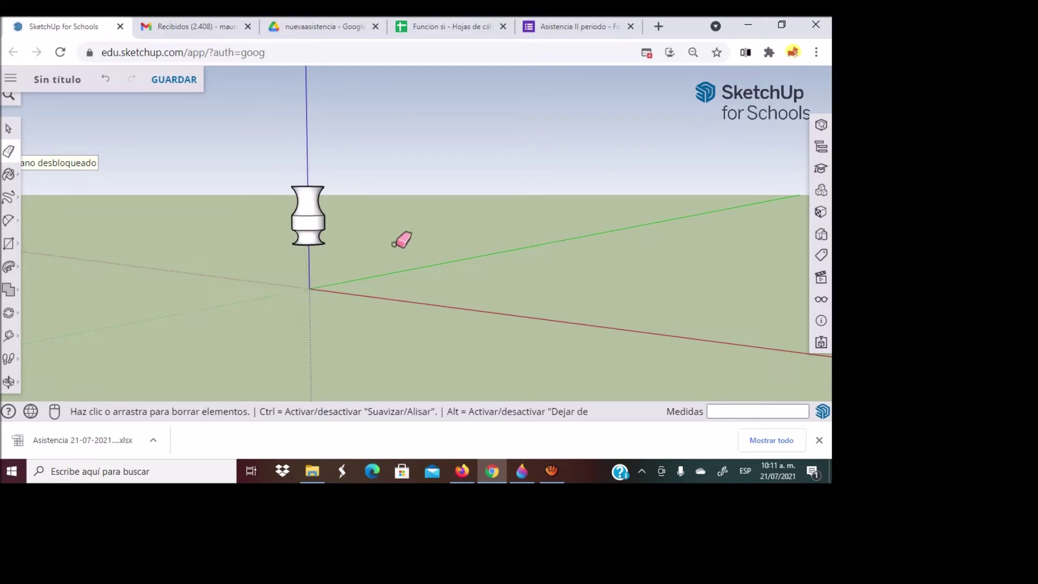
scroll(400, 162, up, 1)
scroll(346, 160, up, 1)
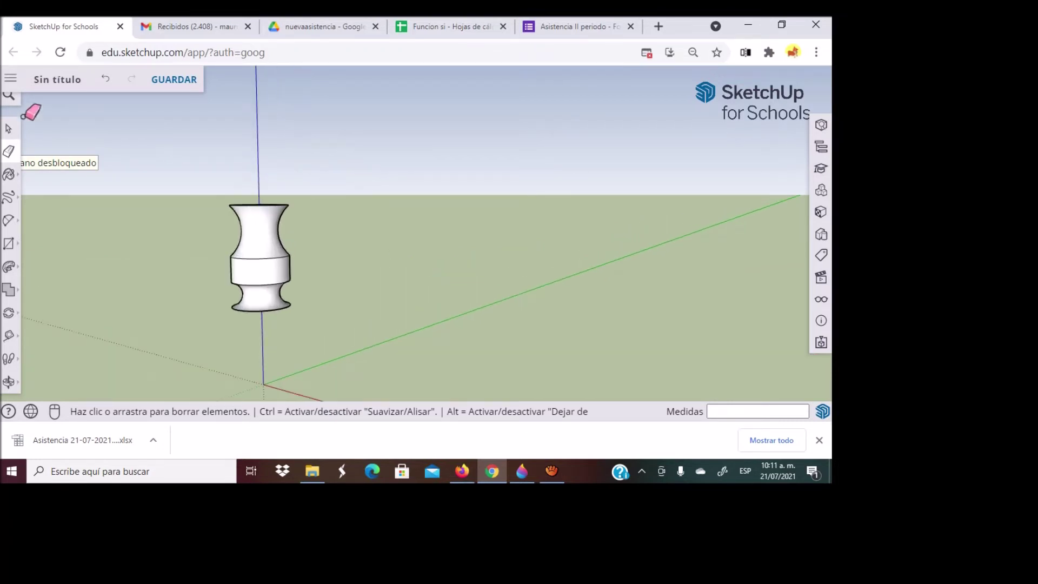
Start an FBX export from the main menu and agree to save the model first.
click(13, 80)
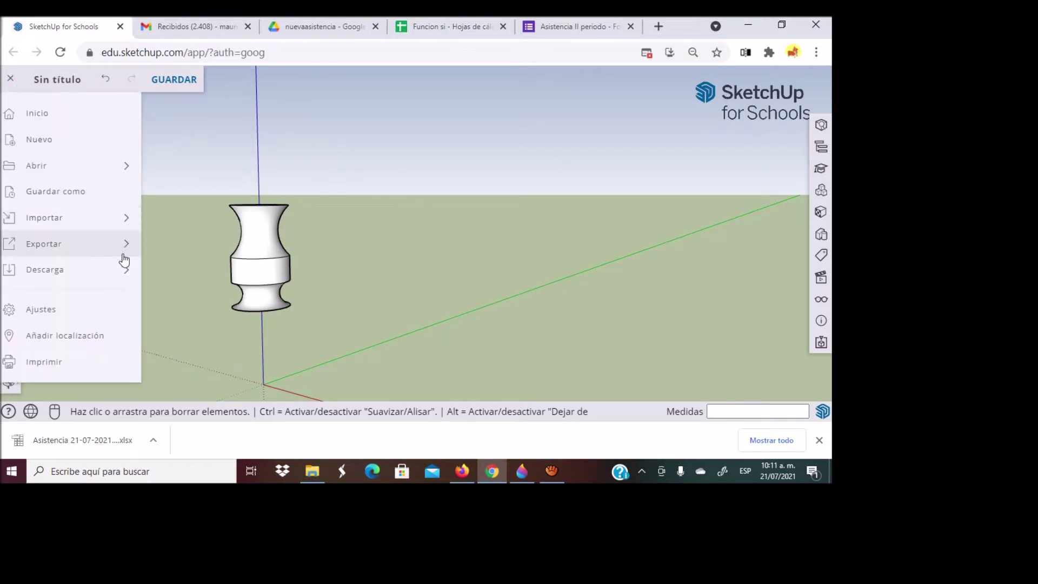
click(104, 254)
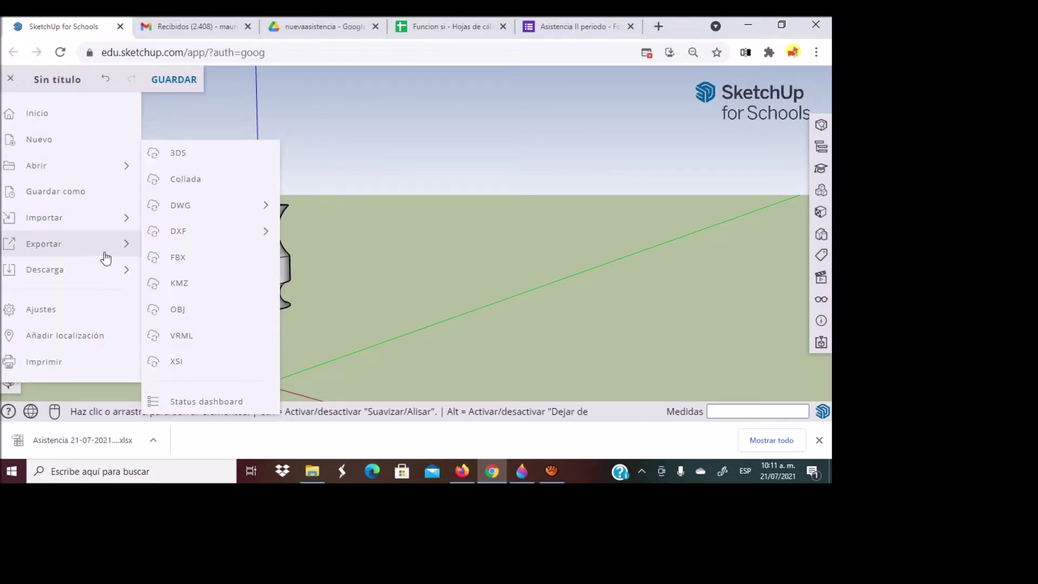
click(181, 264)
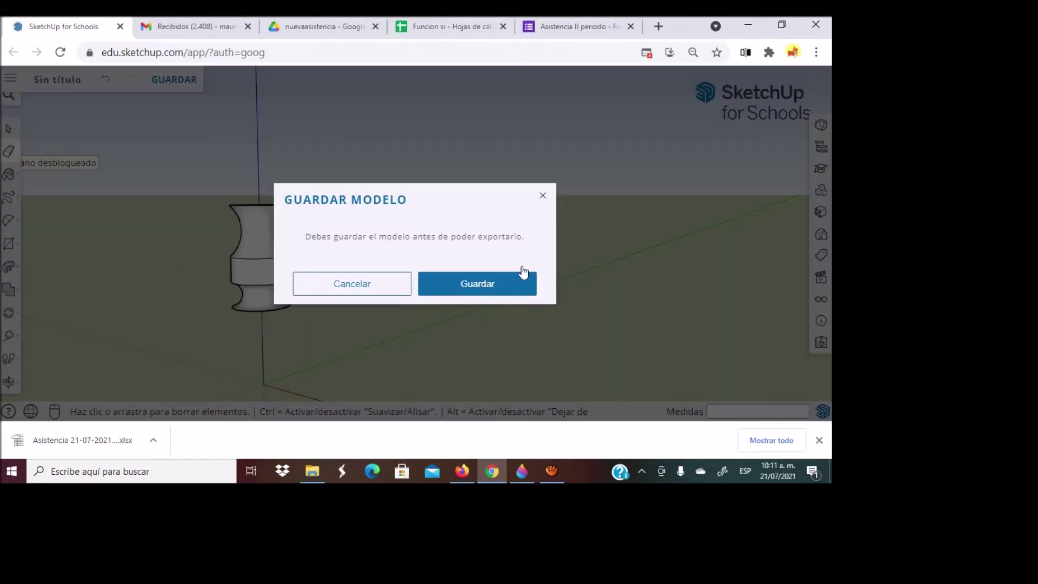
click(492, 294)
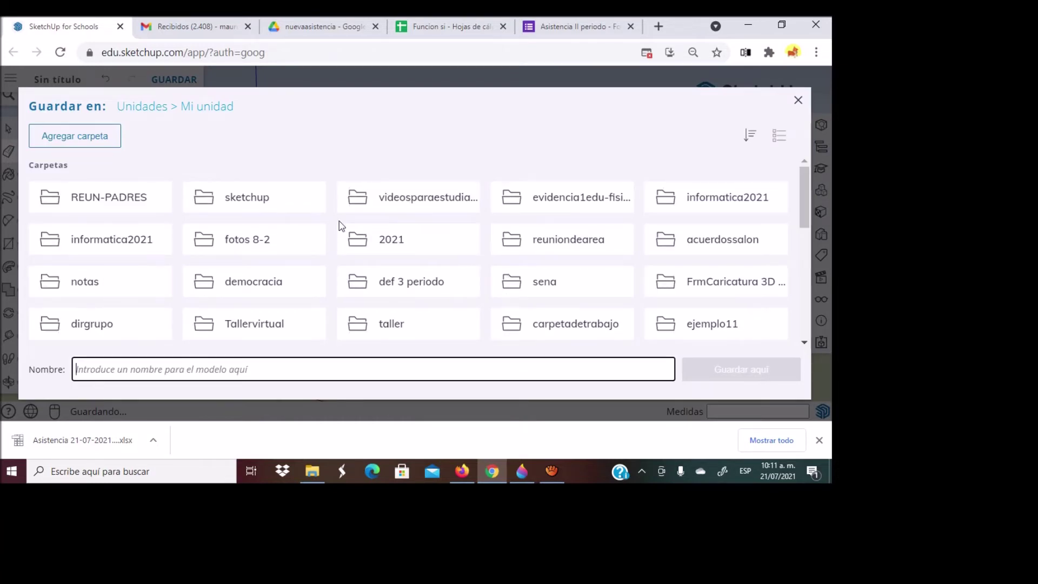
Save the model under the name 'mango'.
scroll(341, 222, down, 3)
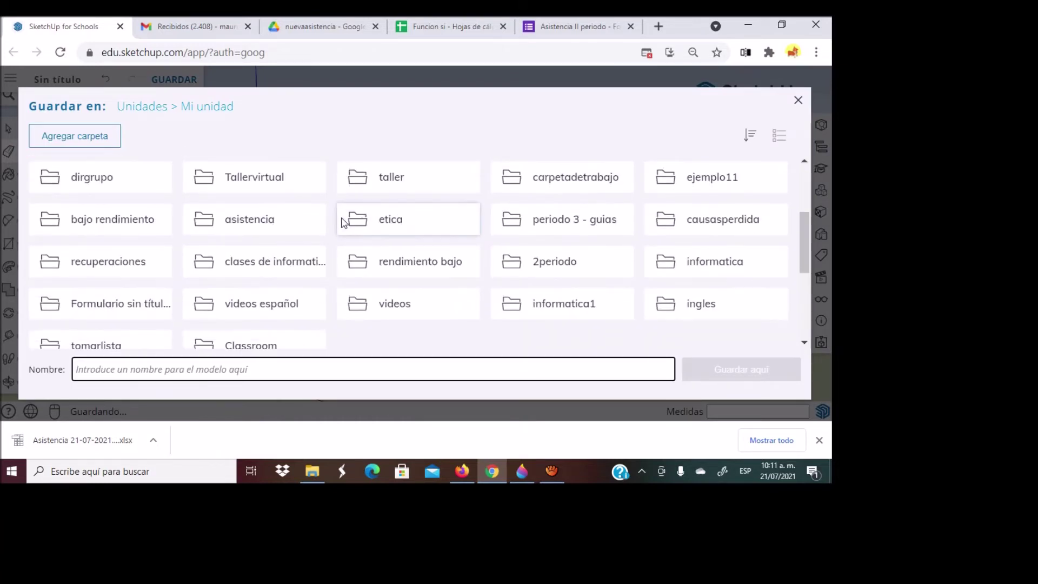
scroll(342, 222, down, 2)
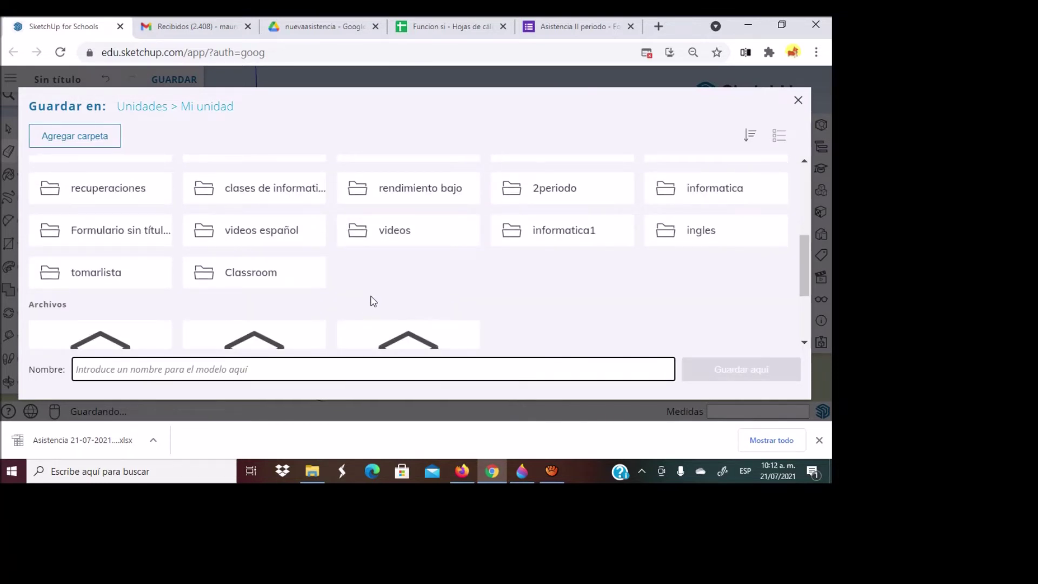
scroll(372, 298, up, 2)
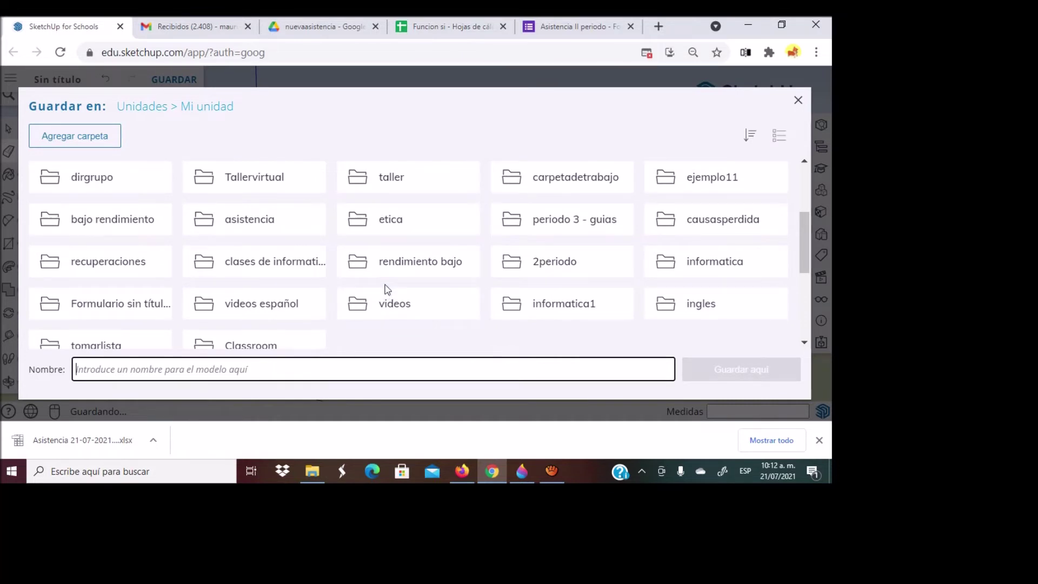
scroll(388, 288, down, 4)
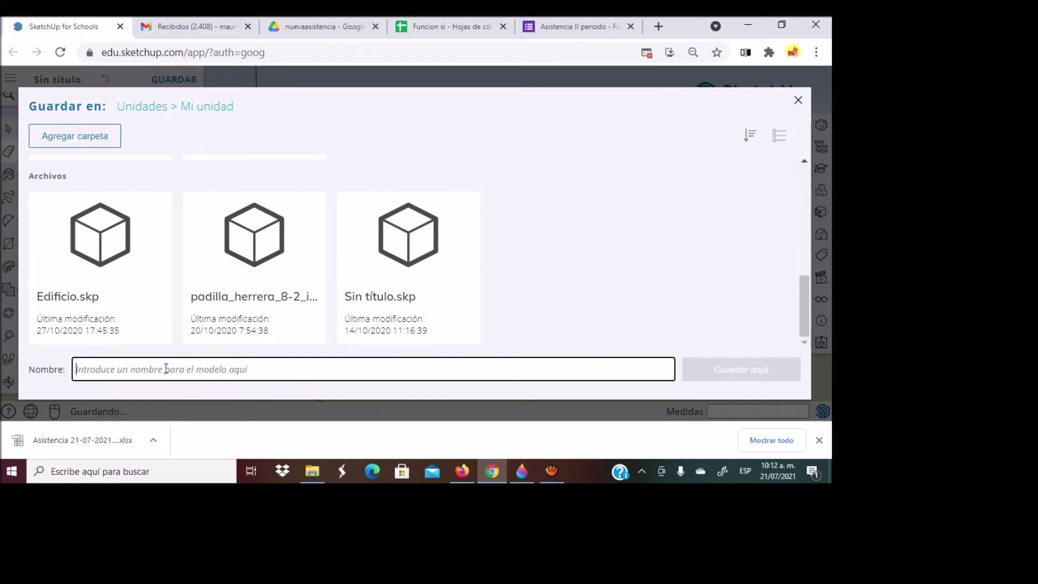
text(mango)
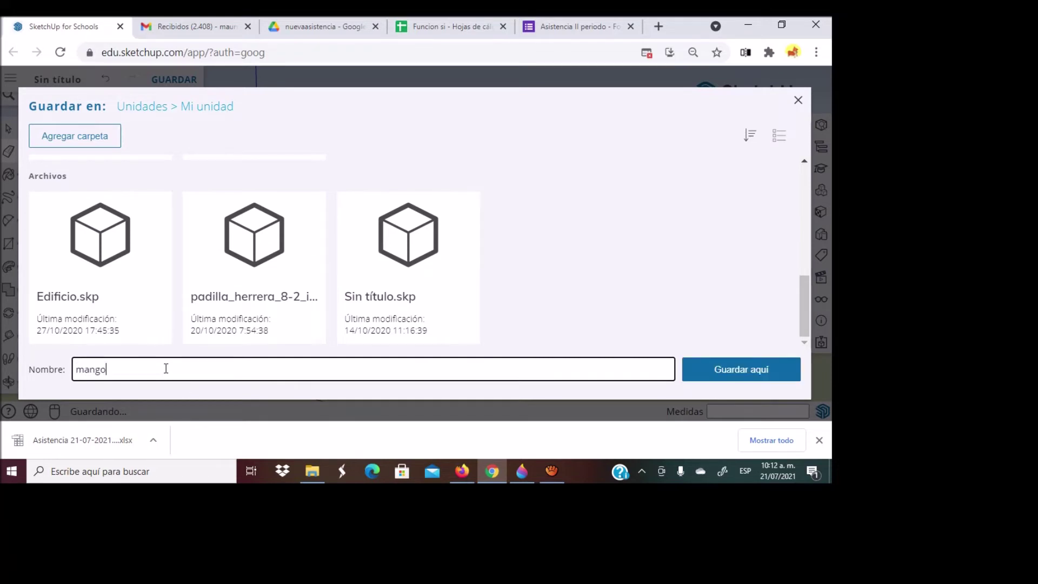
click(731, 377)
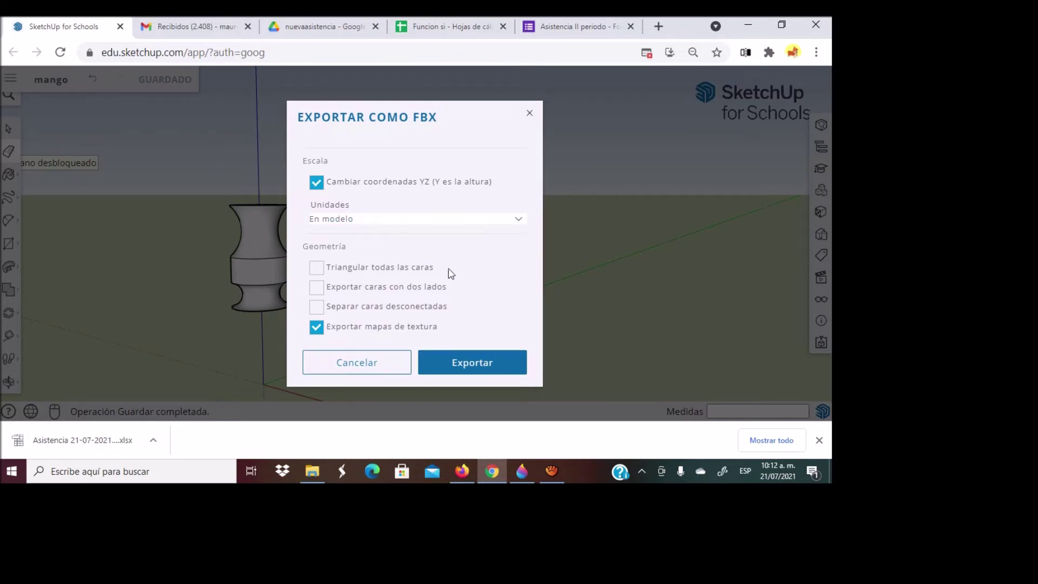
Export and download mango.fbx from SketchUp for Schools, then switch to a blank Paint 3D canvas.
click(496, 372)
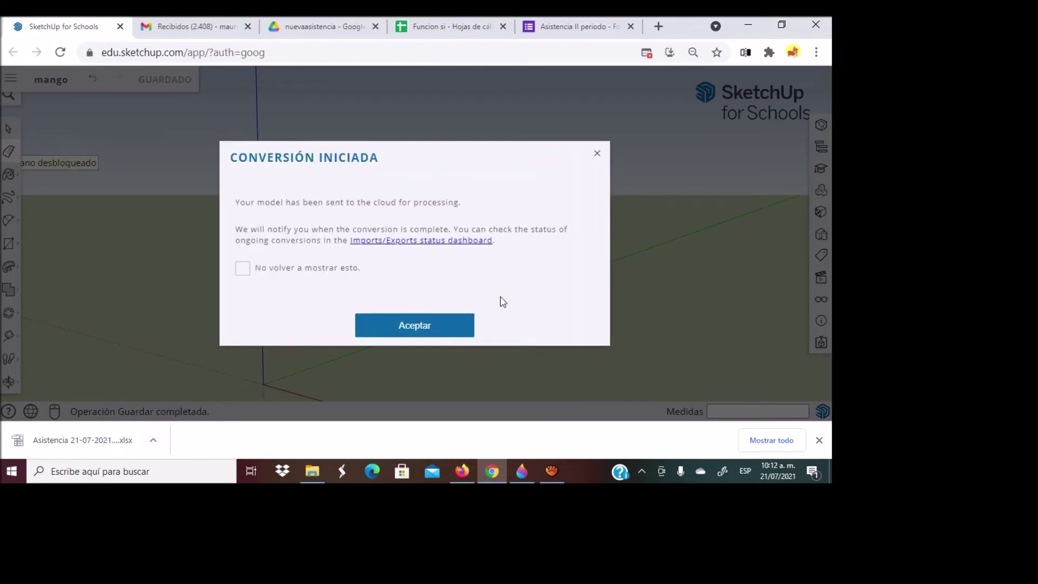
click(432, 338)
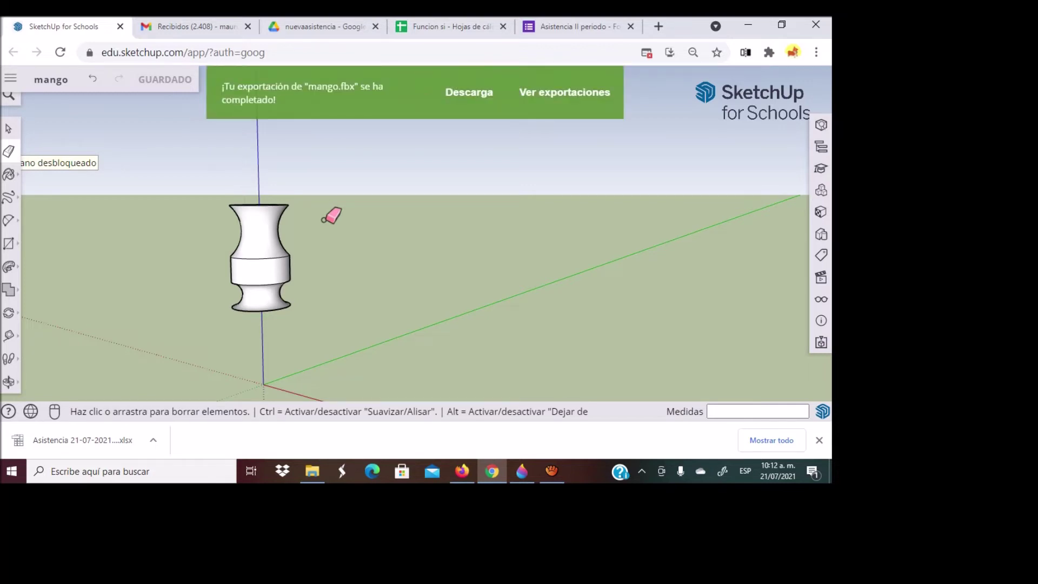
click(462, 104)
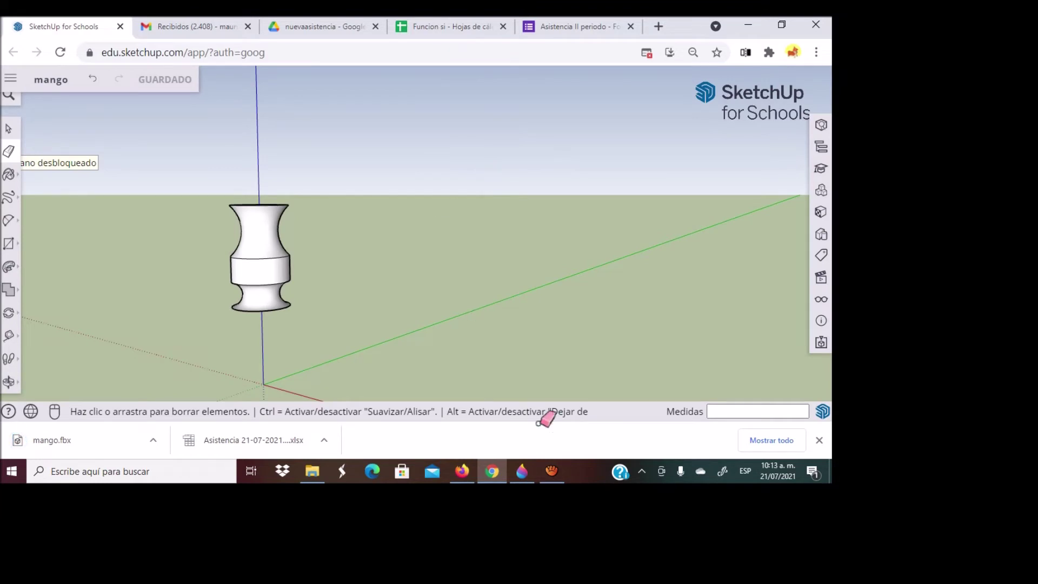
click(523, 470)
click(400, 283)
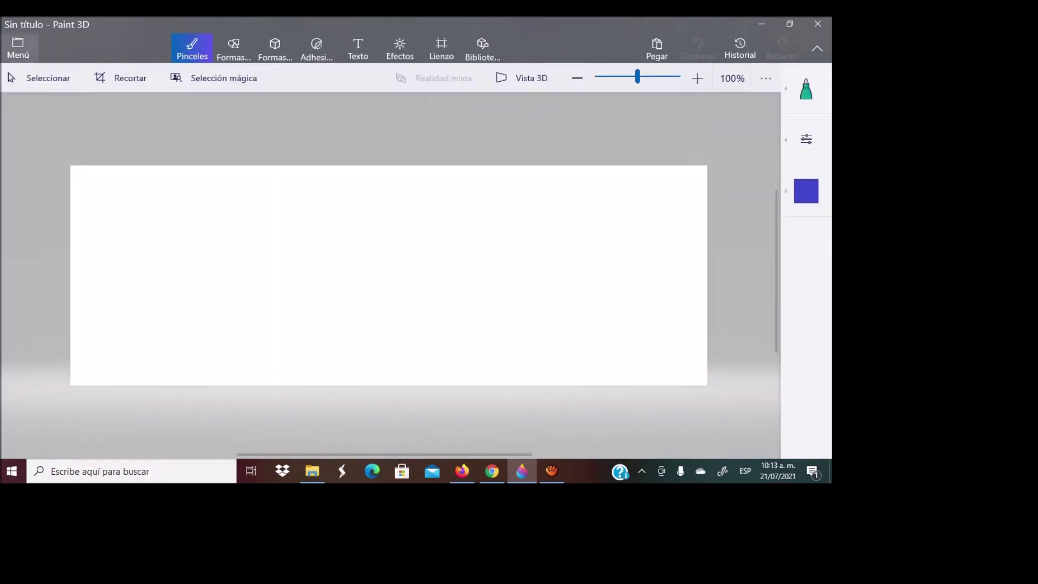
Open mango.fbx from the Downloads folder into Paint 3D's 3D view.
click(18, 47)
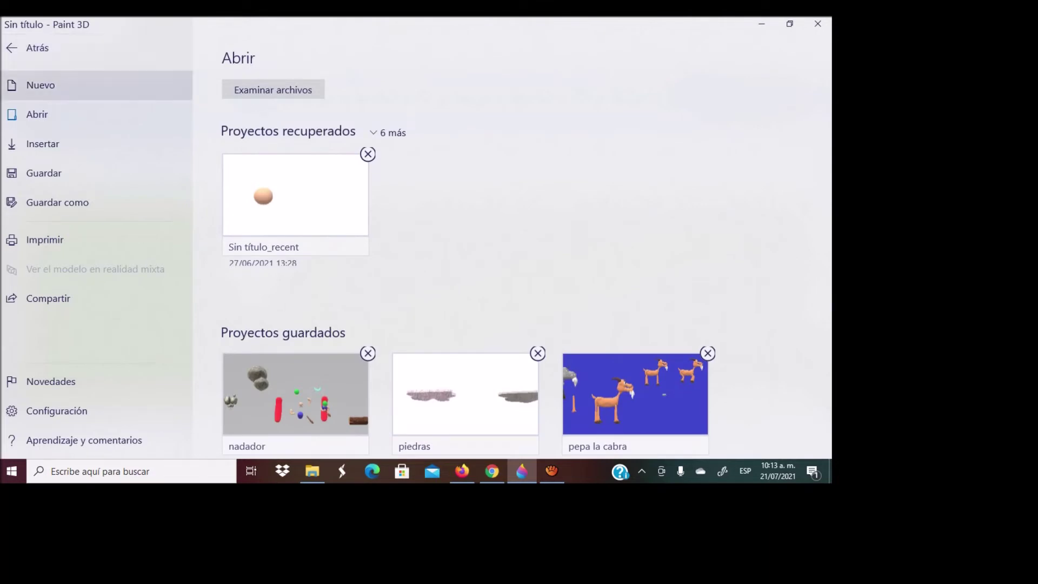
key(Escape)
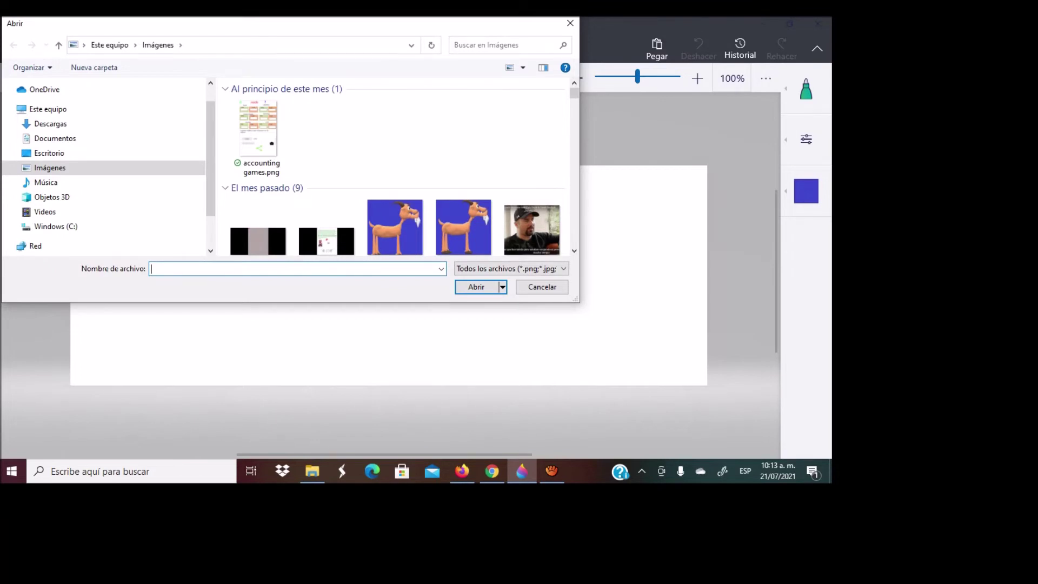
click(60, 124)
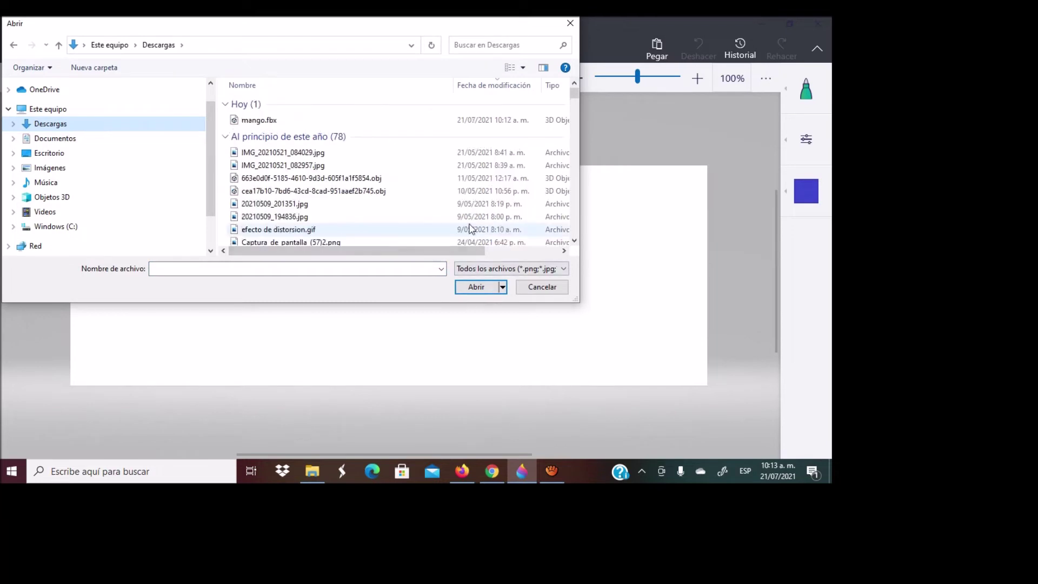
click(284, 122)
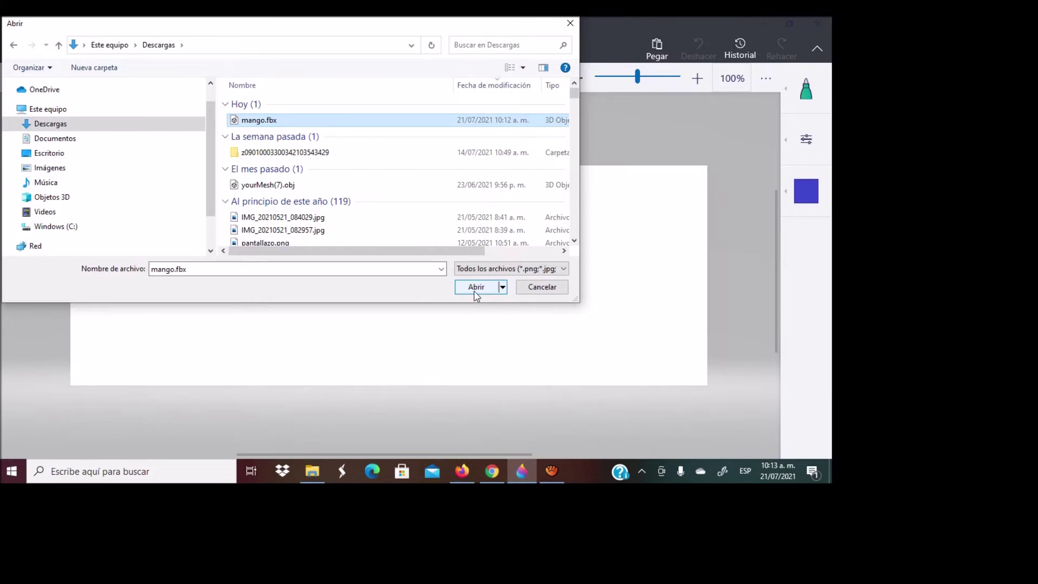
click(476, 292)
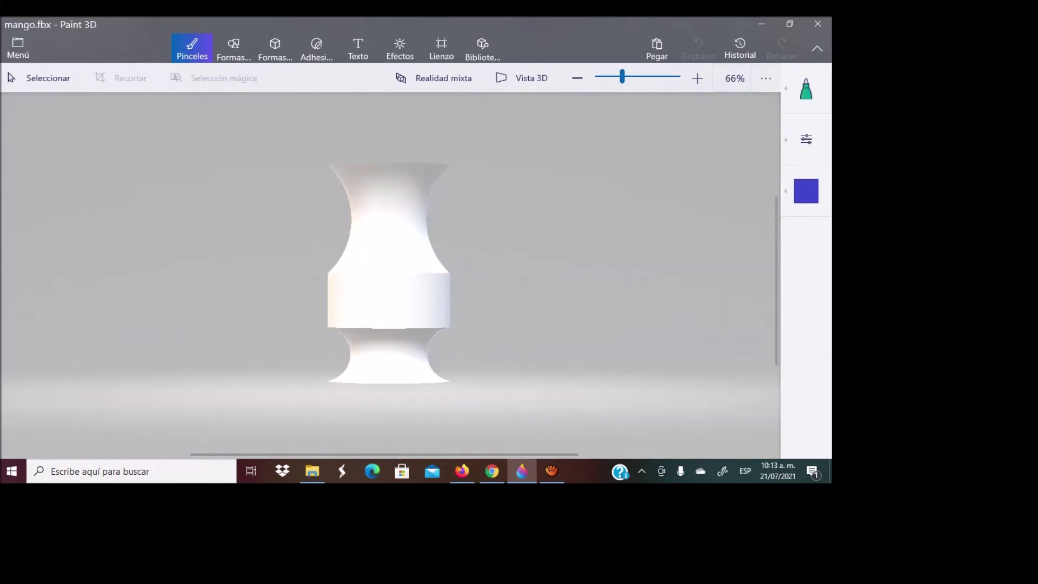
Select the white vase and rotate it about its X axis to flip it over.
click(40, 77)
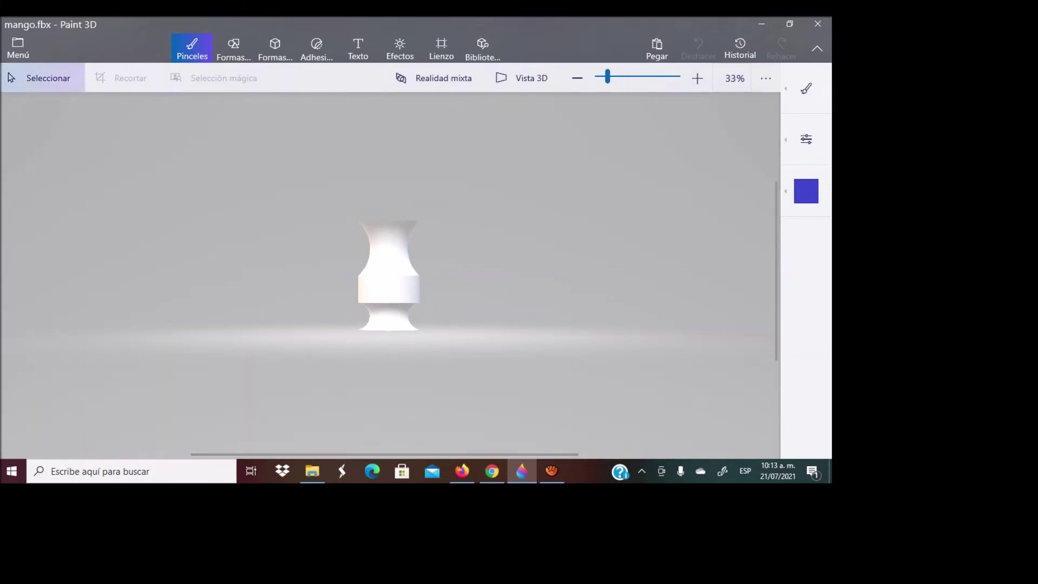
drag(310, 176, 565, 427)
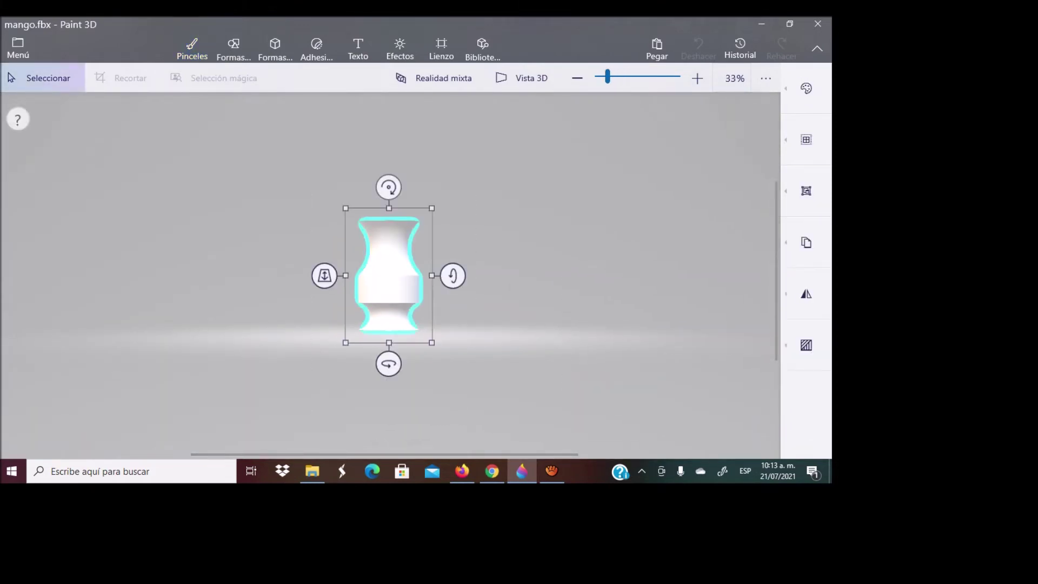
mouse_move(453, 276)
mouse_down()
mouse_move(453, 310)
mouse_move(452, 139)
mouse_move(453, 186)
mouse_move(452, 162)
mouse_up()
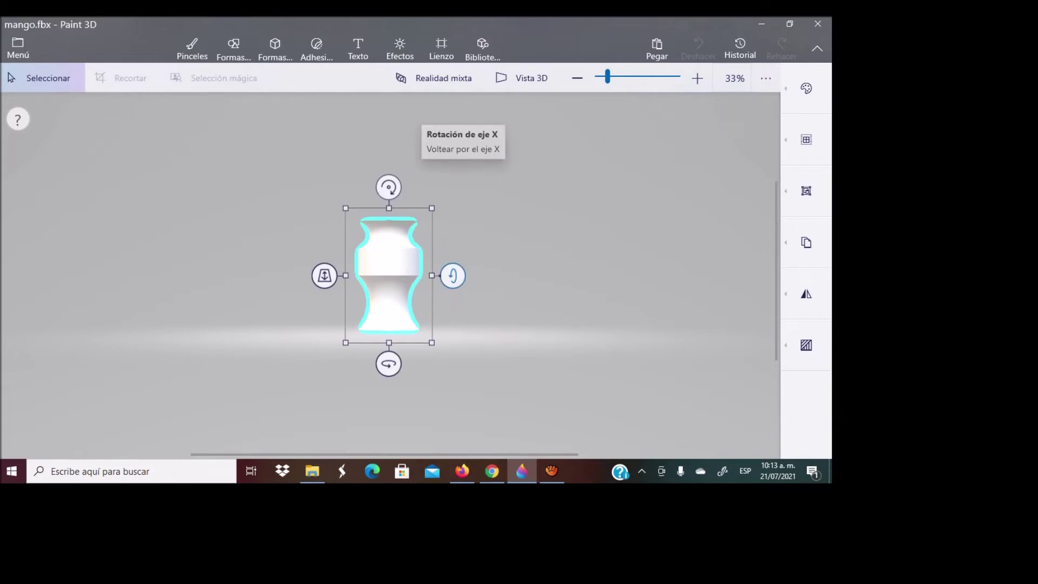
mouse_move(452, 275)
mouse_down()
mouse_move(452, 240)
mouse_move(454, 292)
mouse_move(453, 275)
mouse_up()
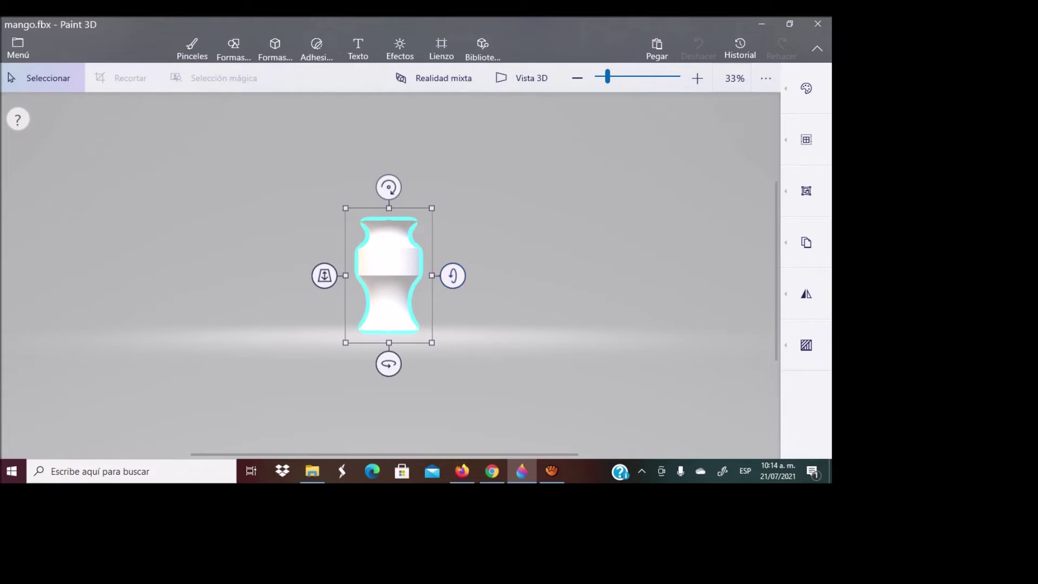
click(316, 48)
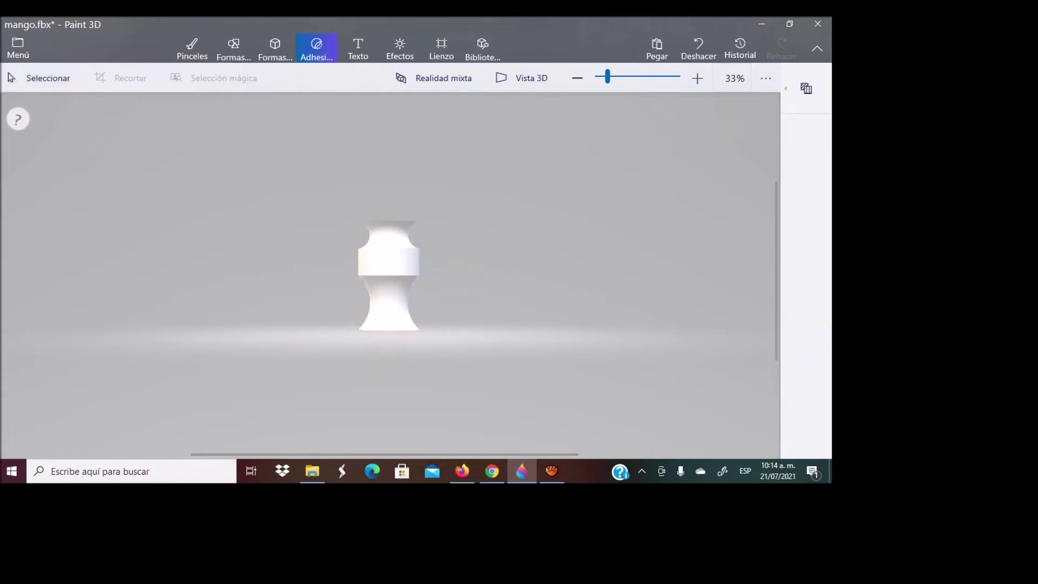
Load textura metal hacha cuerpo.png from Imágenes as a custom sticker on the vase.
click(806, 88)
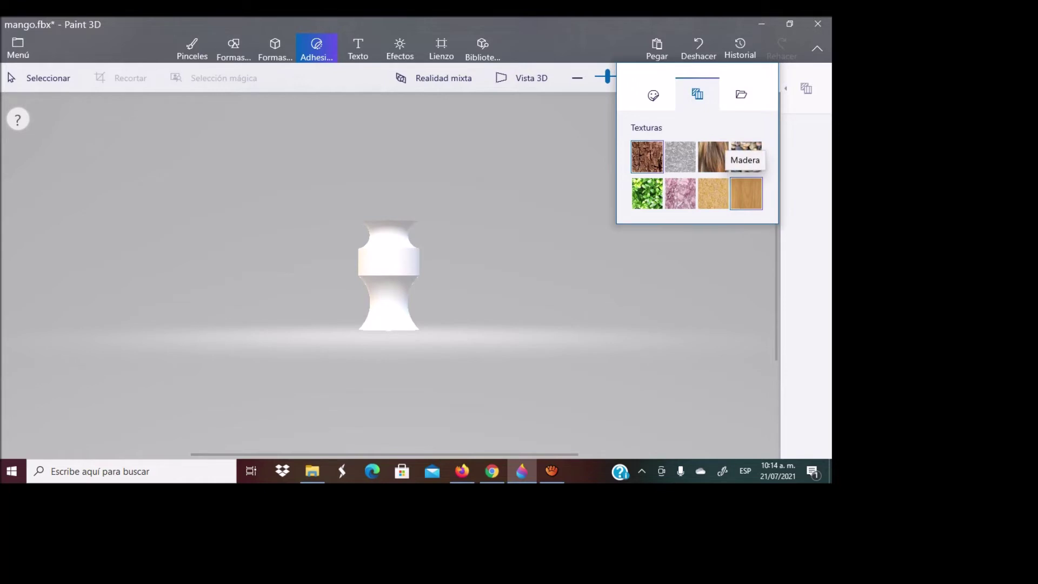
click(742, 94)
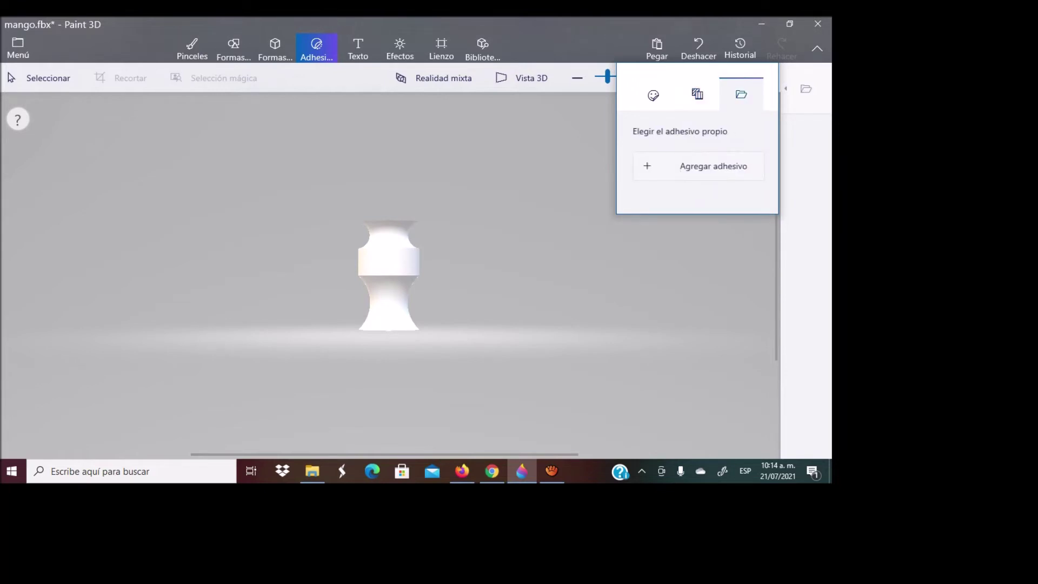
click(697, 166)
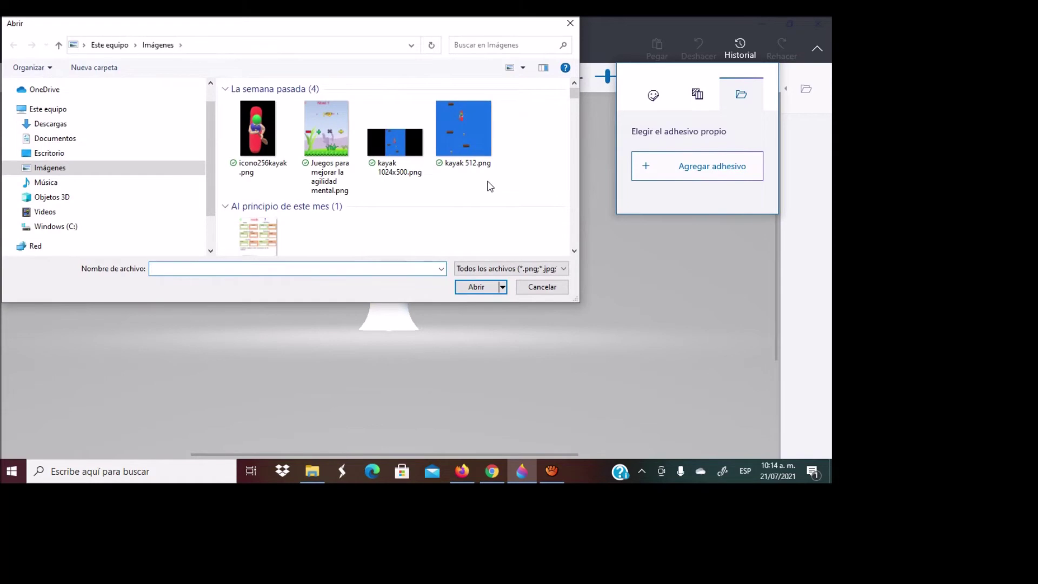
text(tec)
key(BackSpace)
key(BackSpace)
text(tu)
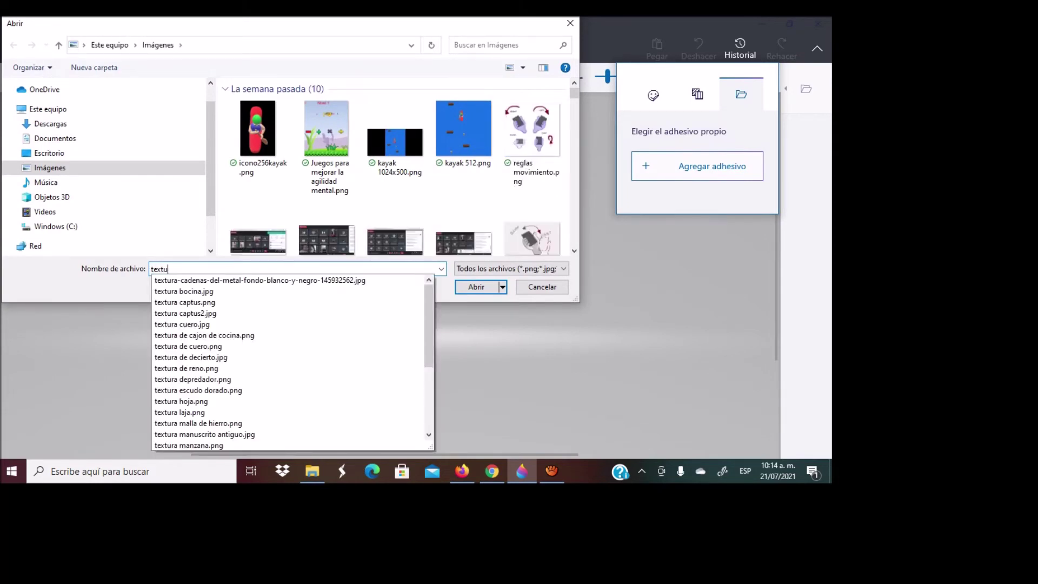
text(ra)
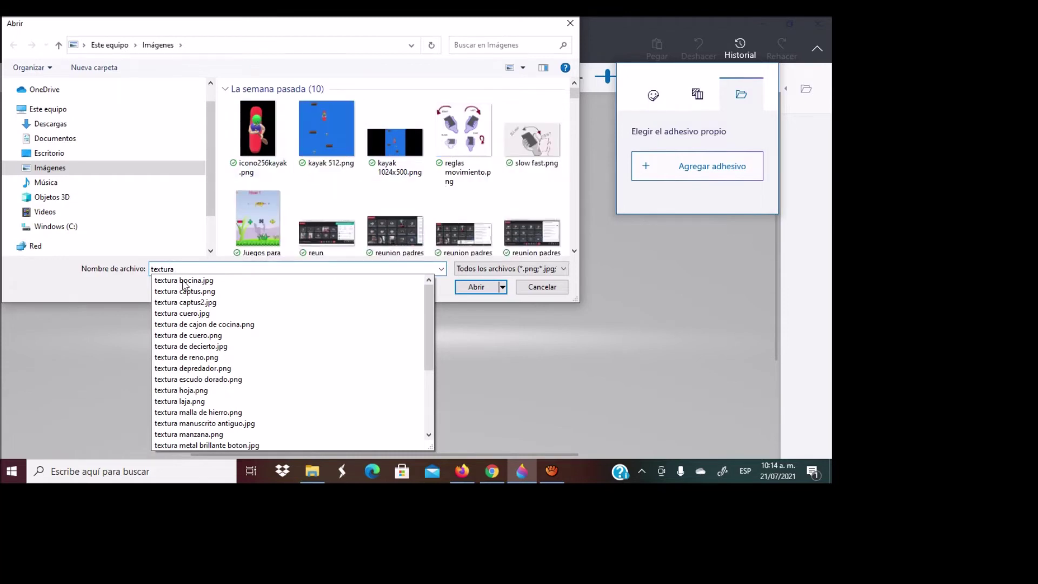
scroll(280, 349, down, 1)
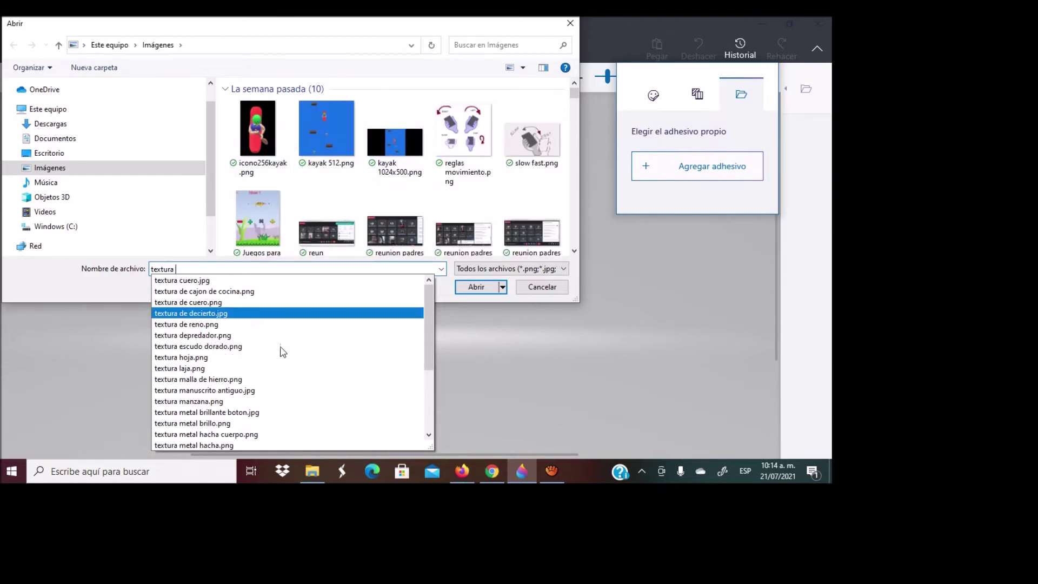
scroll(280, 349, down, 1)
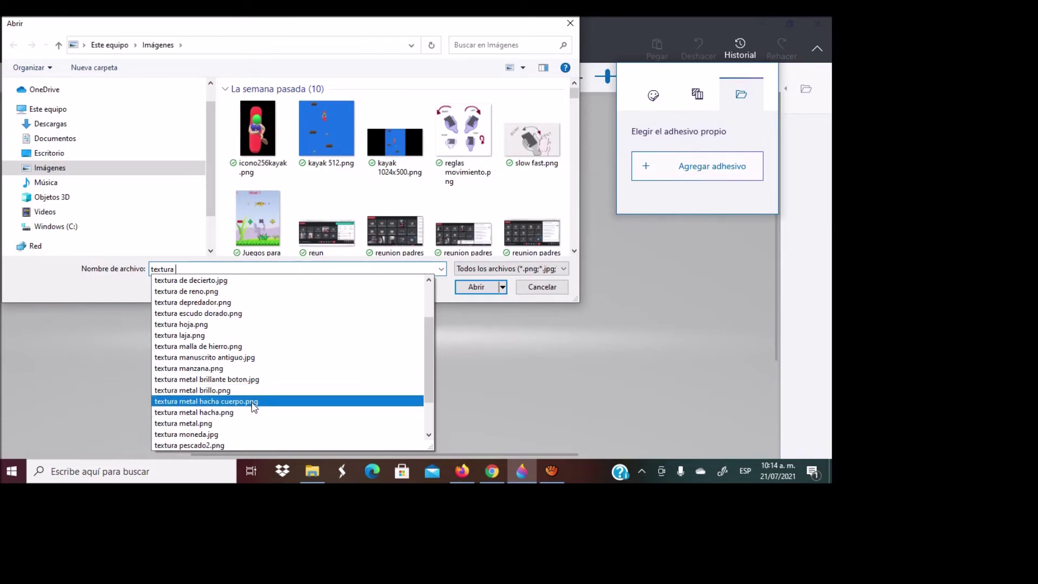
click(253, 403)
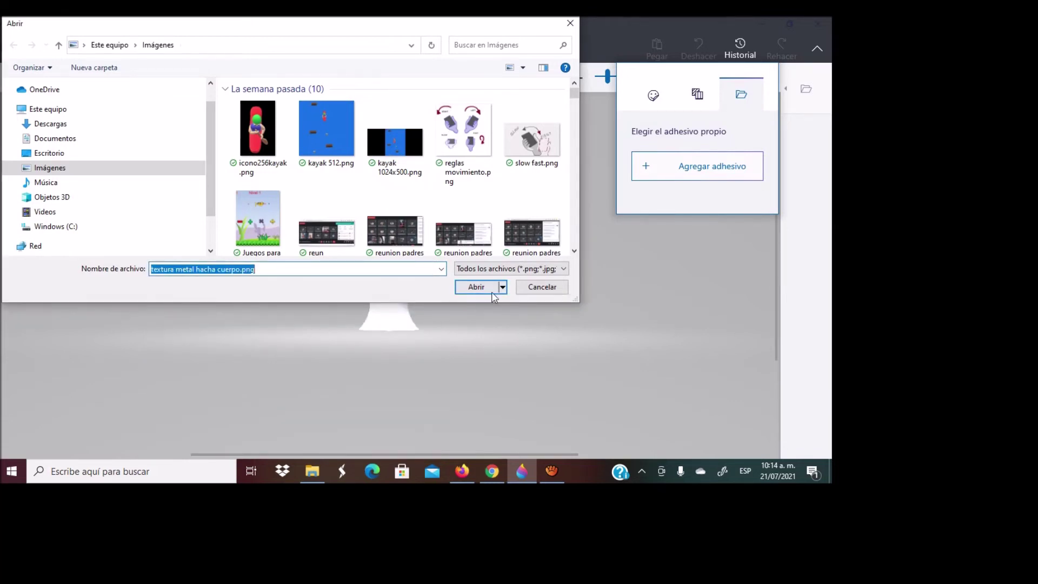
click(478, 289)
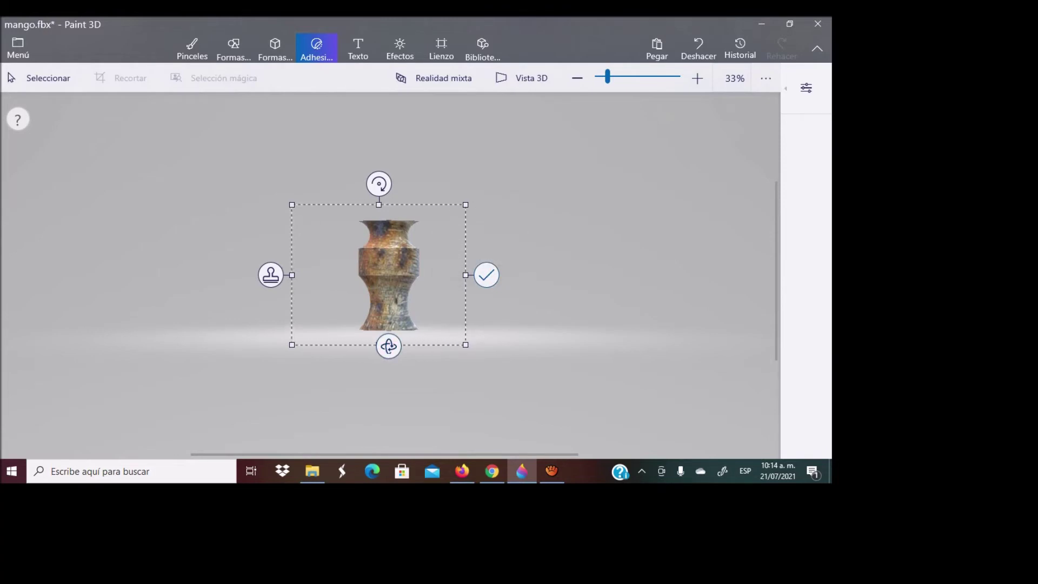
Stamp the metal texture onto the vase and rotate it so its end faces front.
click(486, 275)
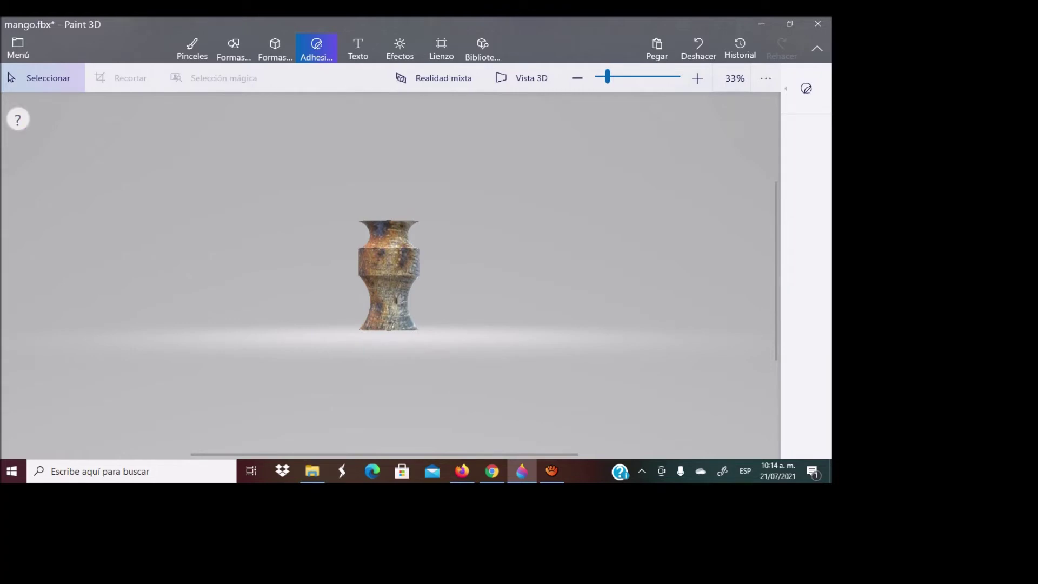
click(388, 276)
mouse_move(453, 276)
mouse_down()
mouse_move(452, 396)
mouse_move(453, 277)
mouse_up()
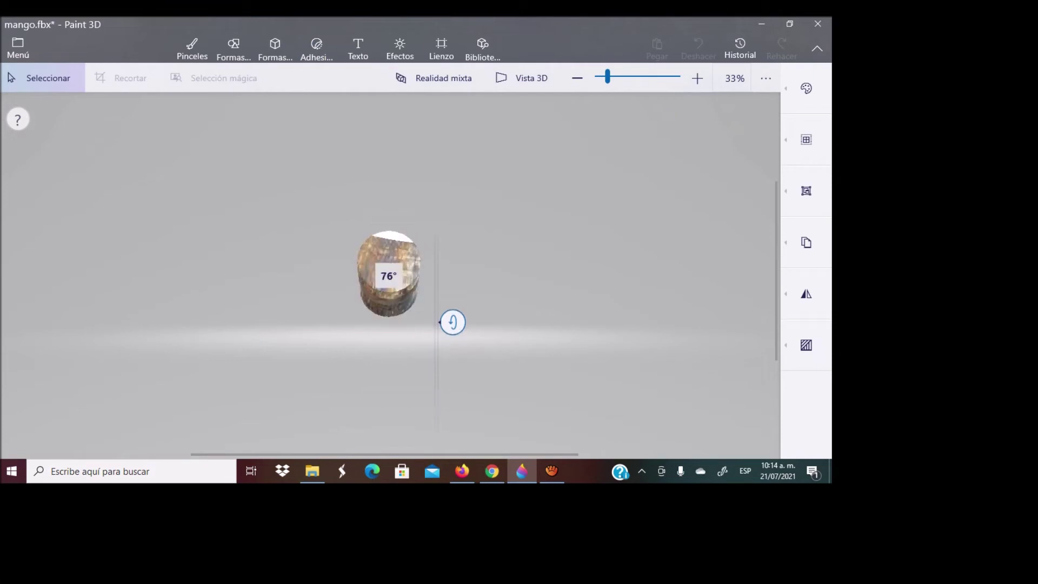
click(316, 48)
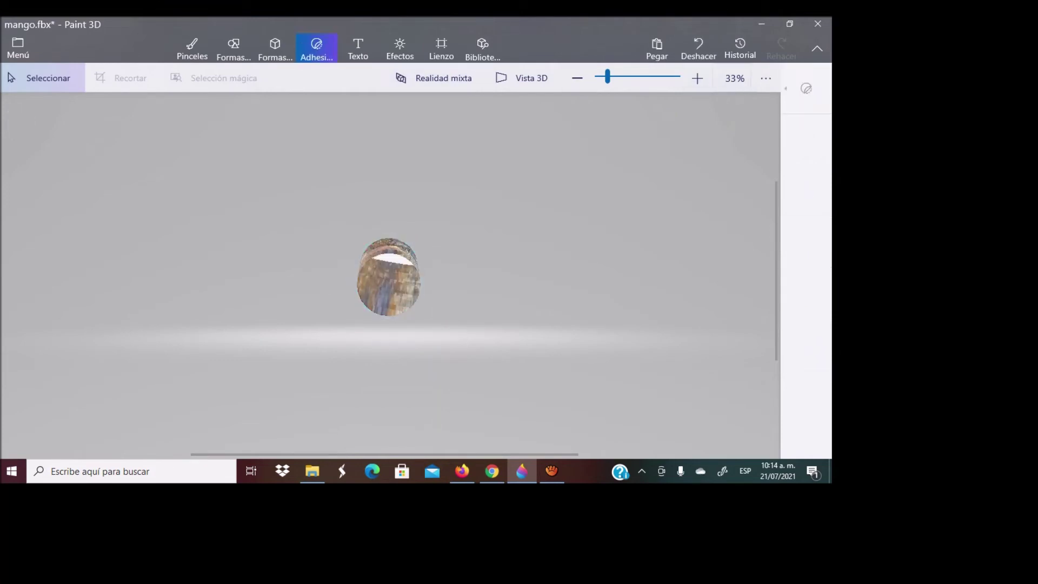
click(806, 88)
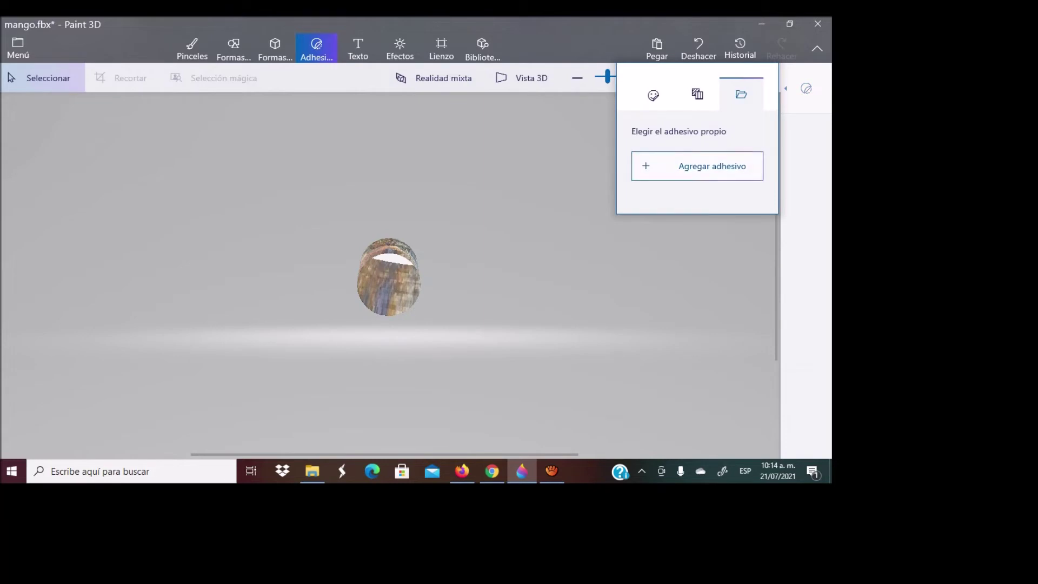
Load textura escudo dorado.png from Imágenes as a custom sticker over the vase's end.
click(697, 166)
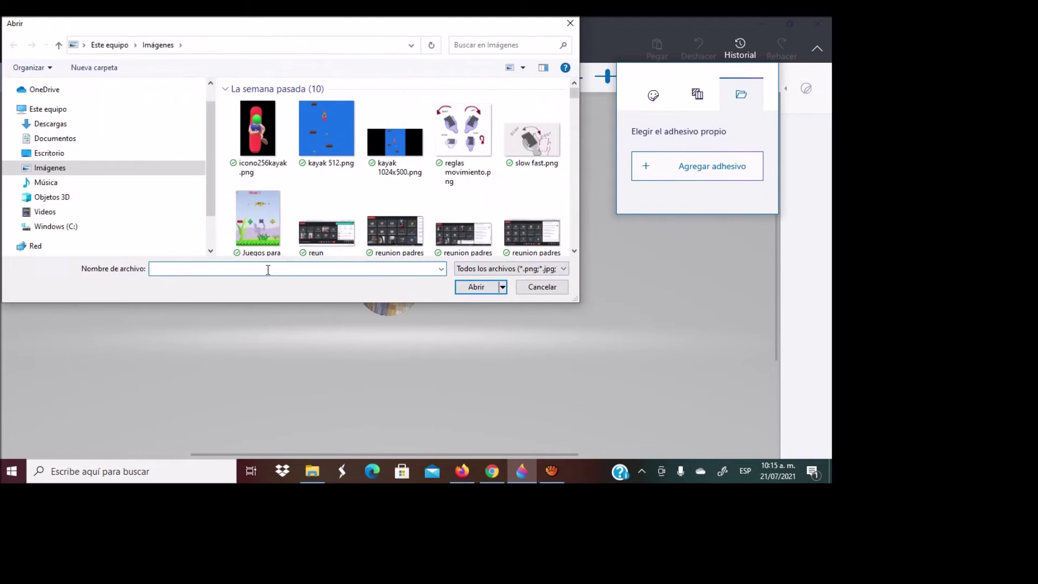
click(542, 286)
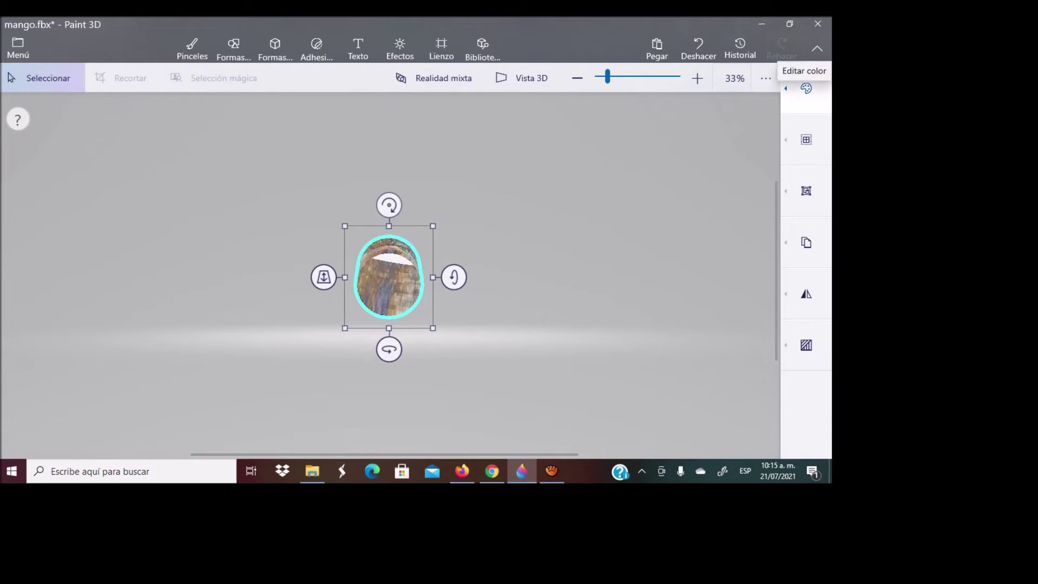
click(316, 47)
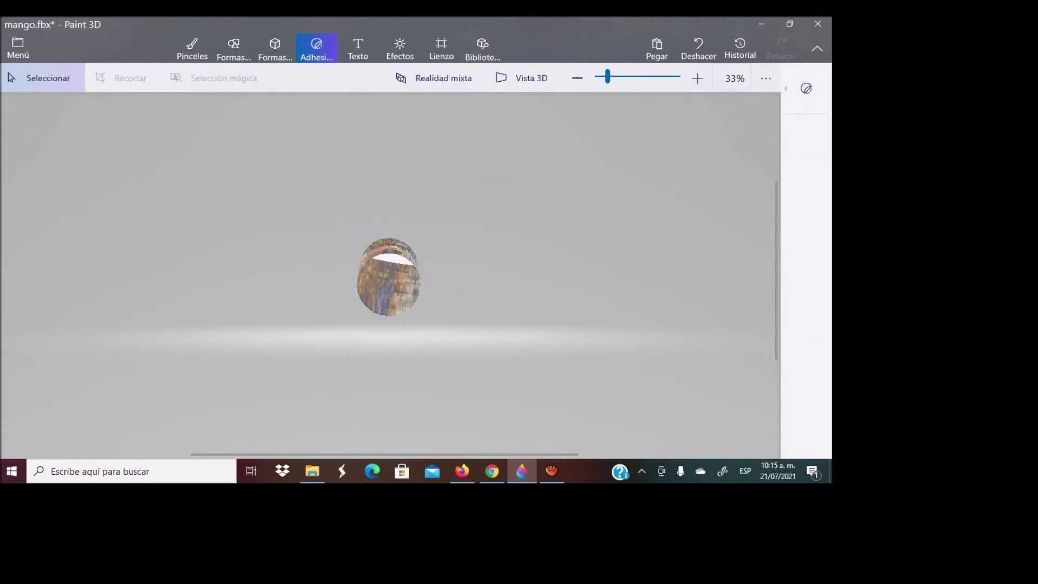
click(806, 88)
click(698, 165)
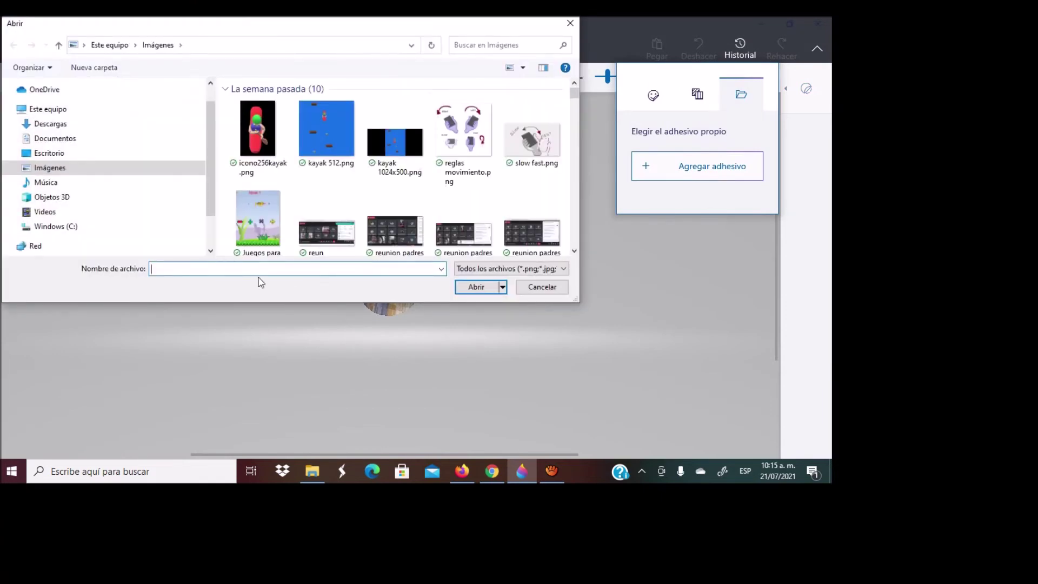
text(tetx)
text(xty)
text(ur)
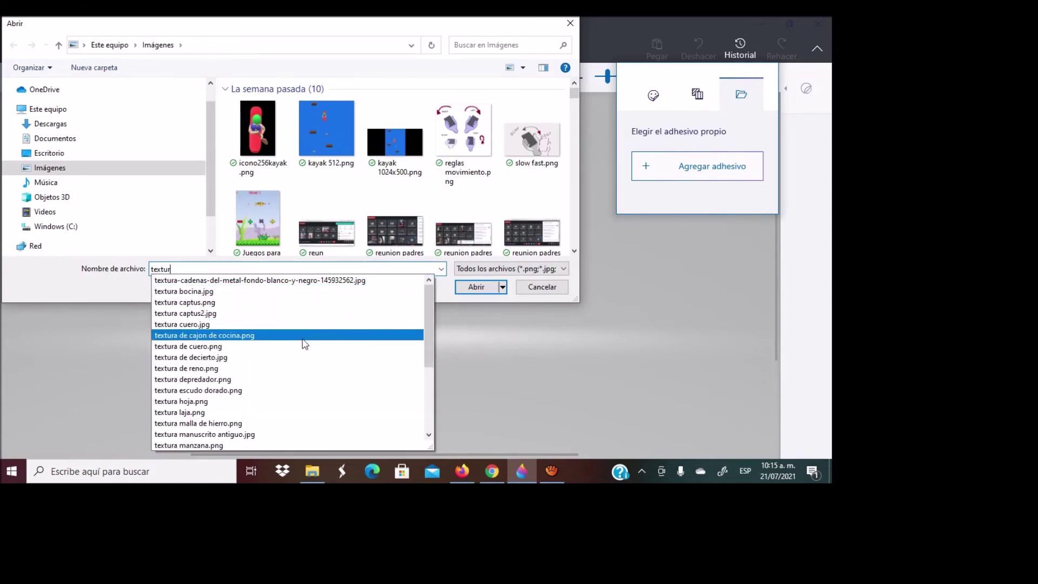
click(254, 390)
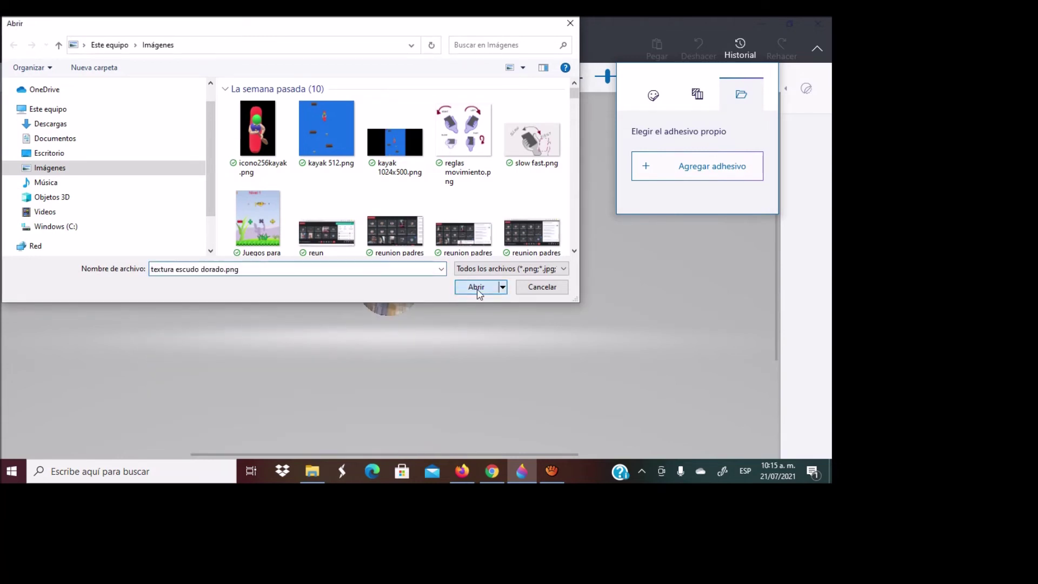
click(475, 287)
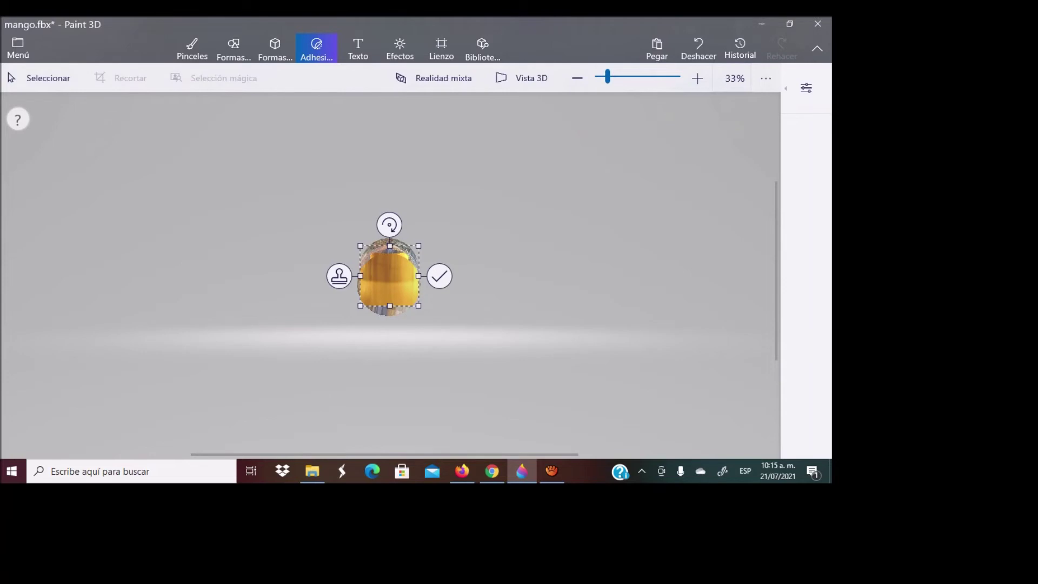
Stretch the gold escudo sticker down over the vase base, nudge it, and stamp it.
drag(390, 305, 389, 331)
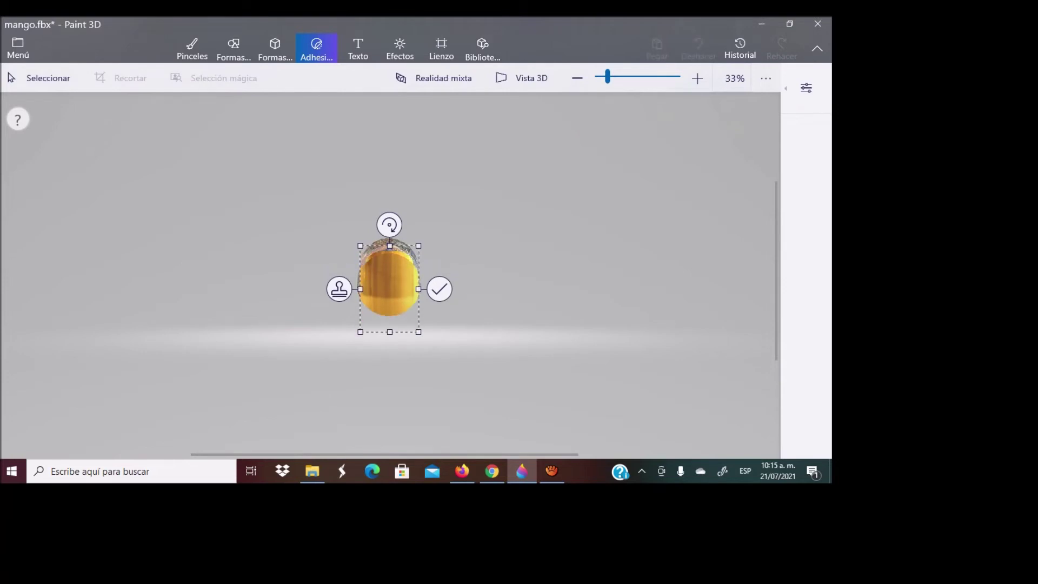
drag(389, 281, 395, 287)
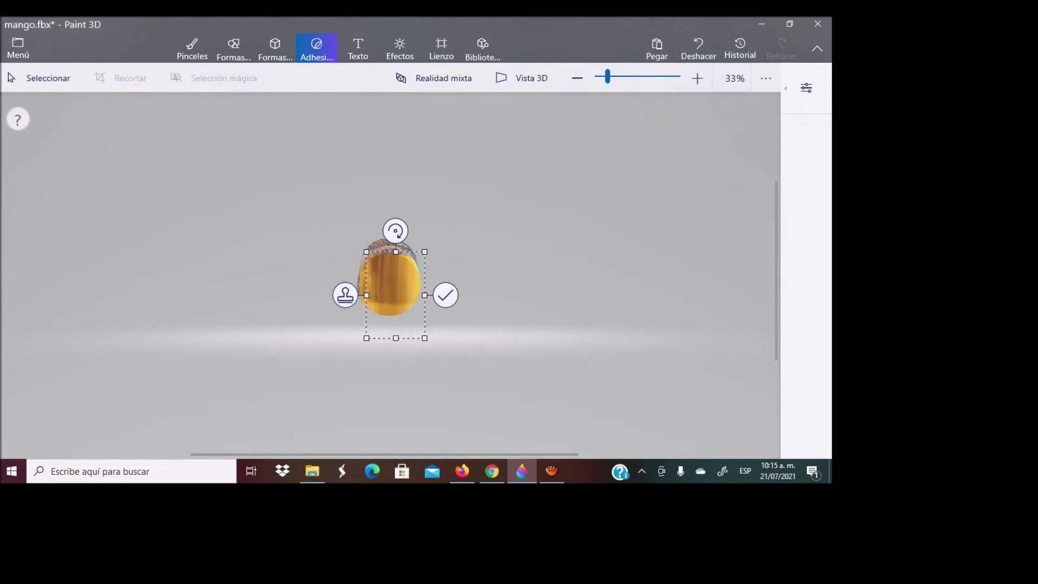
click(48, 77)
Select the vase and rotate it back upright.
drag(331, 185, 488, 359)
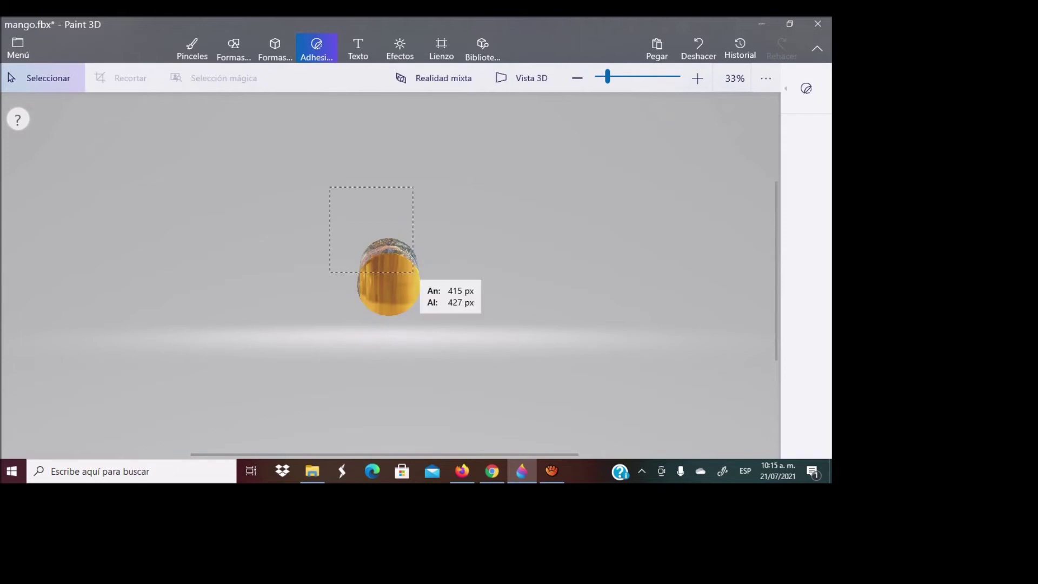
drag(453, 277, 452, 352)
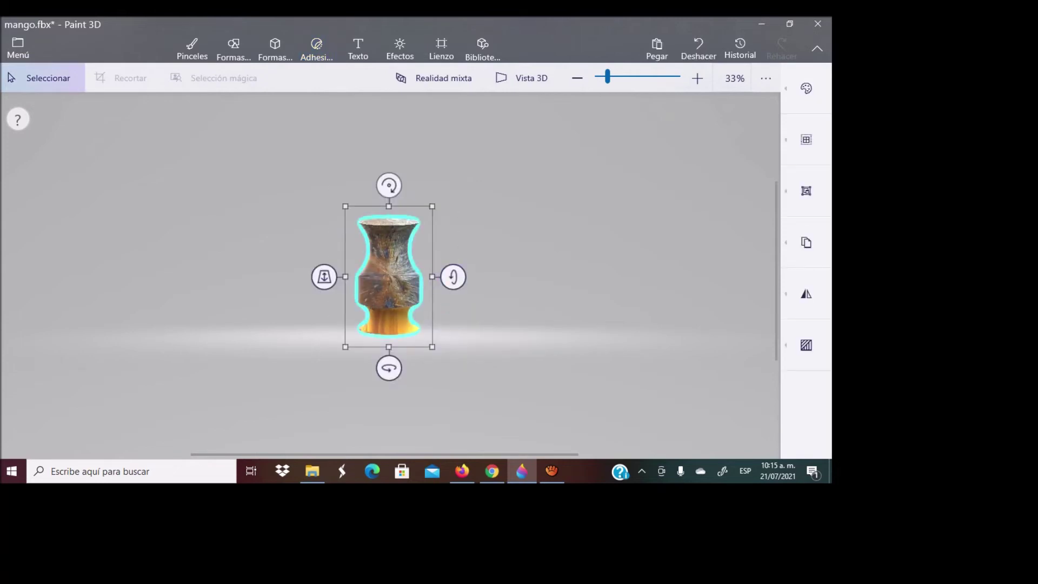
mouse_move(453, 276)
mouse_down()
mouse_move(452, 122)
mouse_move(452, 299)
mouse_move(453, 276)
mouse_up()
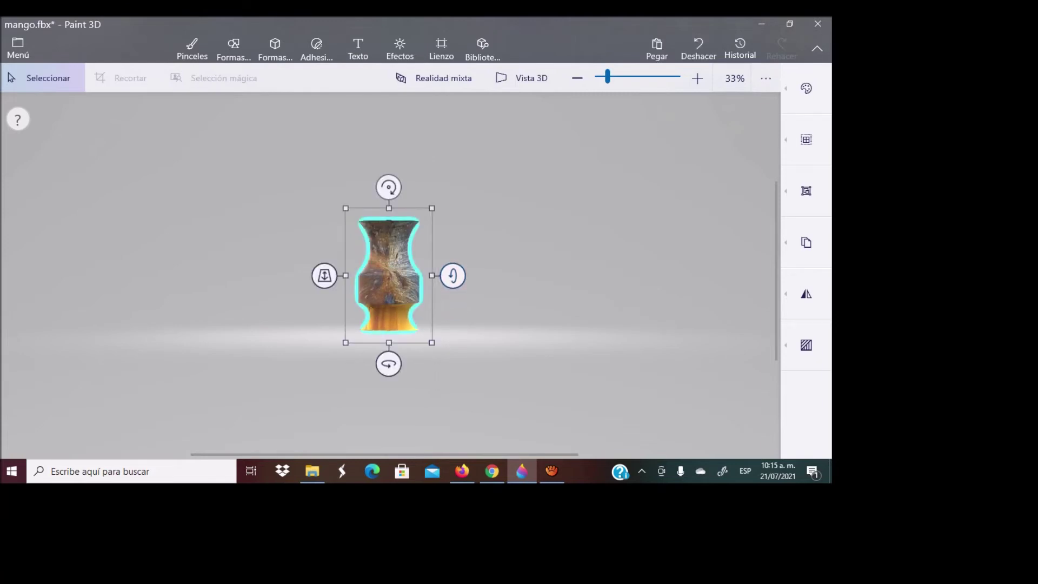
click(317, 48)
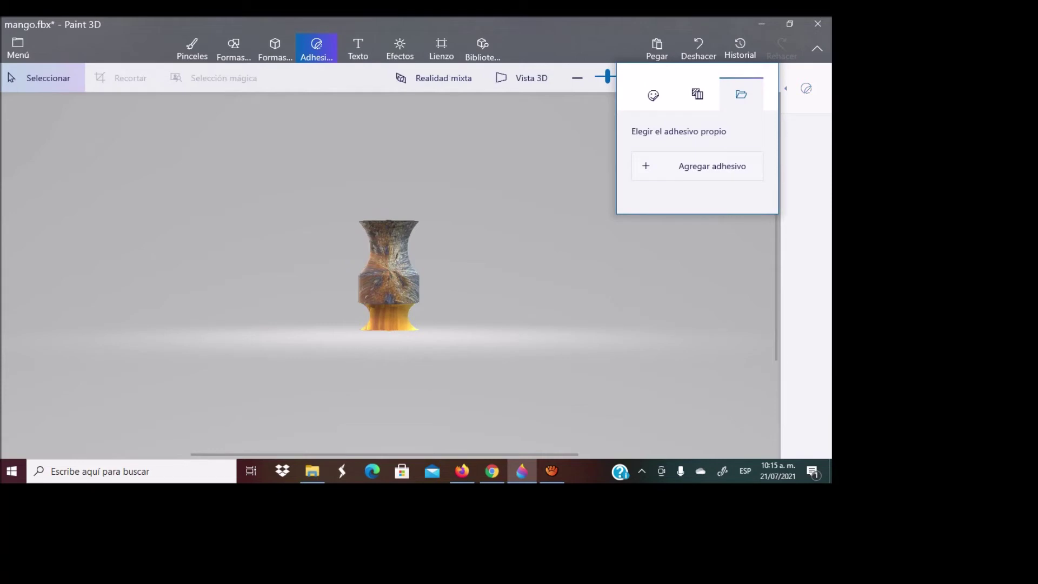
Browse the sticker flyout's Texturas and custom tabs, then close it.
click(698, 94)
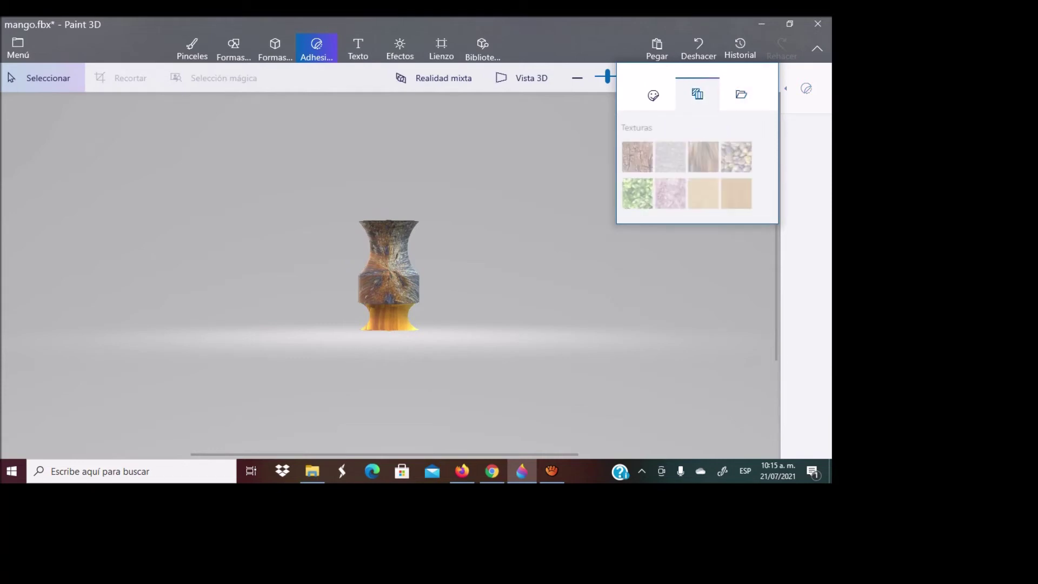
click(742, 94)
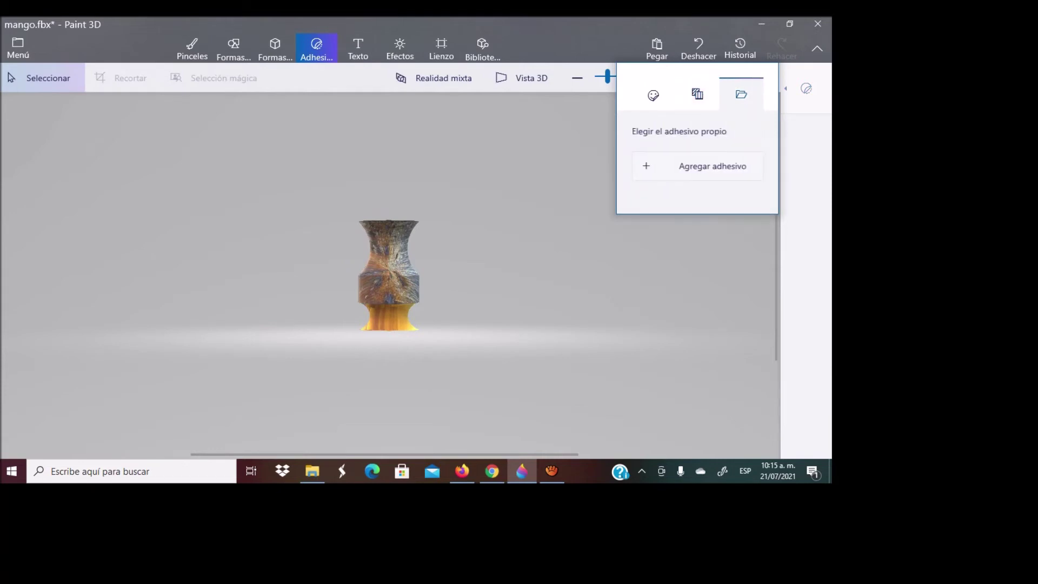
key(Escape)
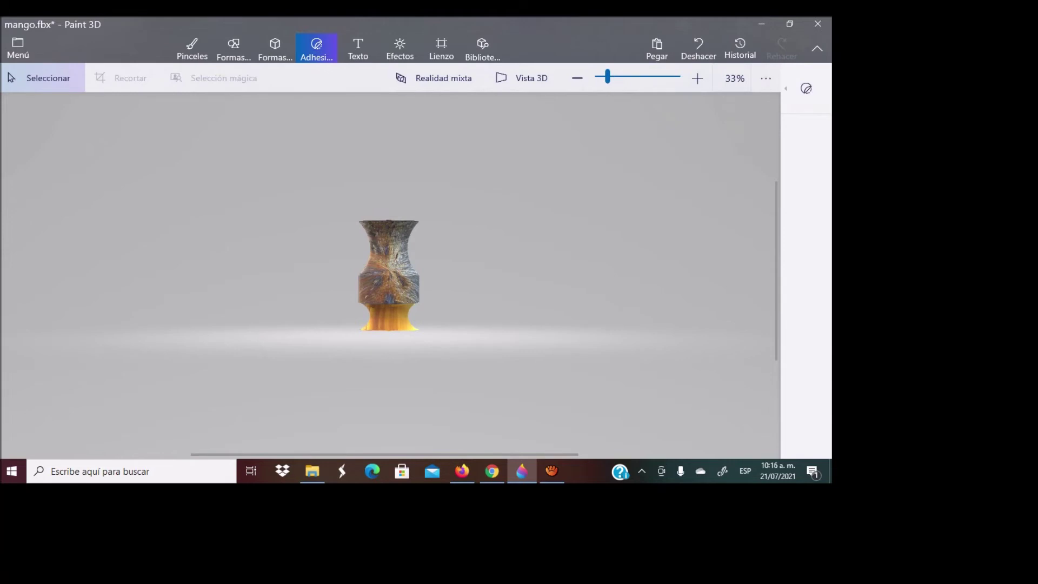
Select the vase, then spin and tumble it until the gold section sits on top.
click(389, 270)
drag(453, 273, 453, 216)
drag(453, 274, 454, 204)
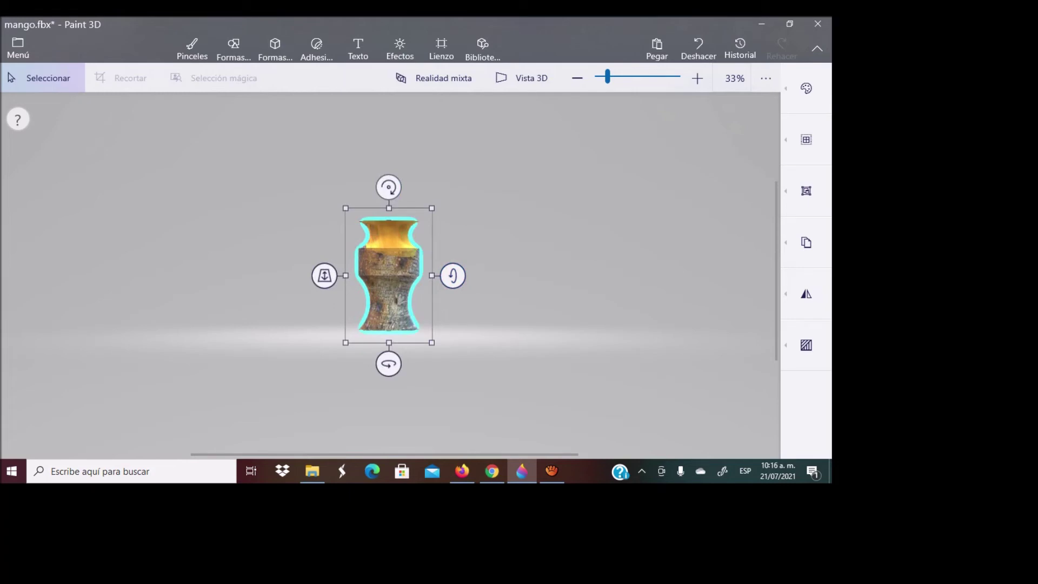
drag(389, 363, 500, 364)
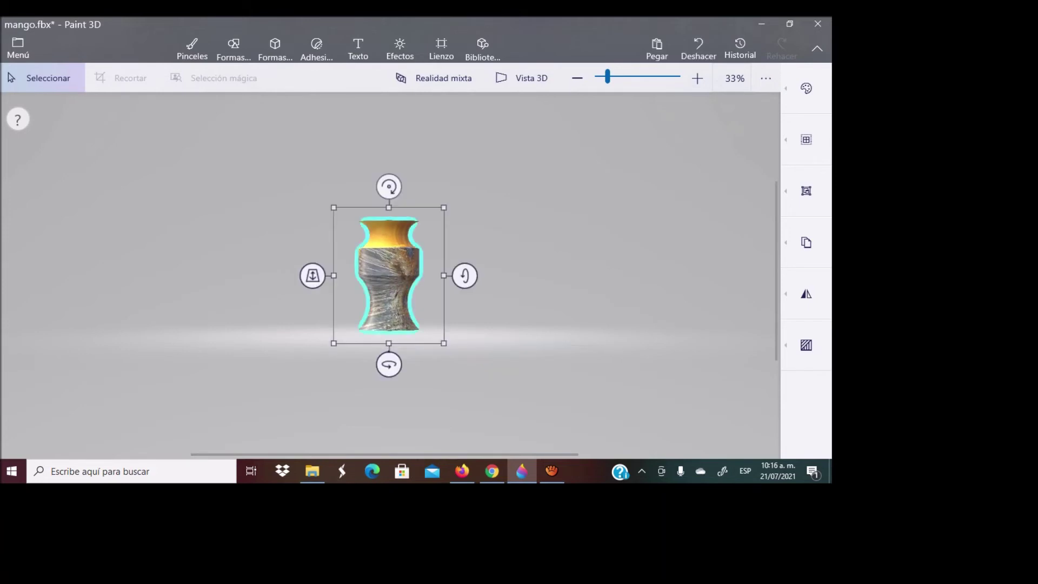
drag(389, 364, 519, 364)
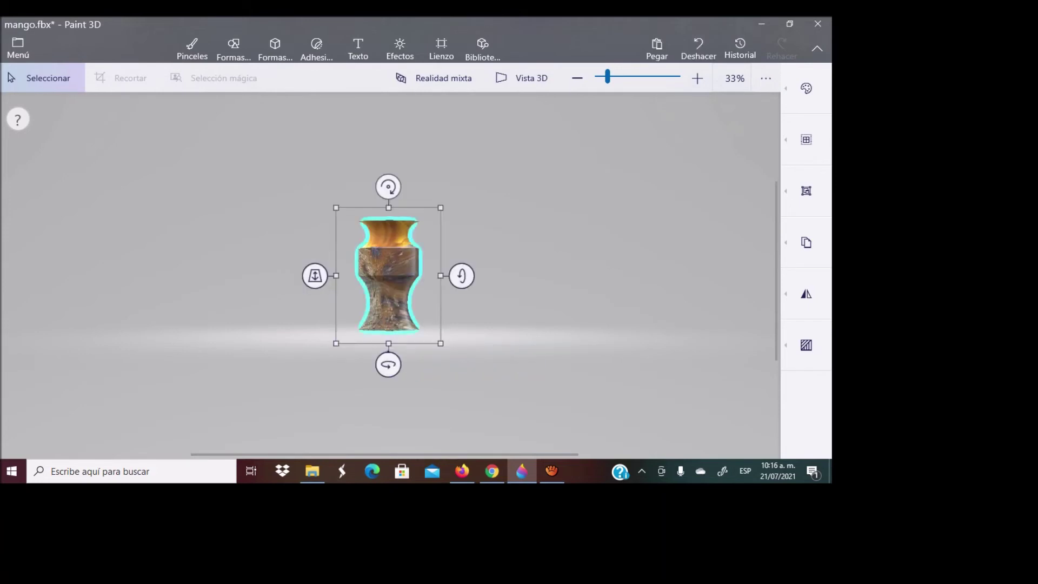
mouse_move(461, 276)
mouse_down()
mouse_move(461, 394)
mouse_move(461, 214)
mouse_move(461, 400)
mouse_move(461, 150)
mouse_move(461, 396)
mouse_move(459, 222)
mouse_up()
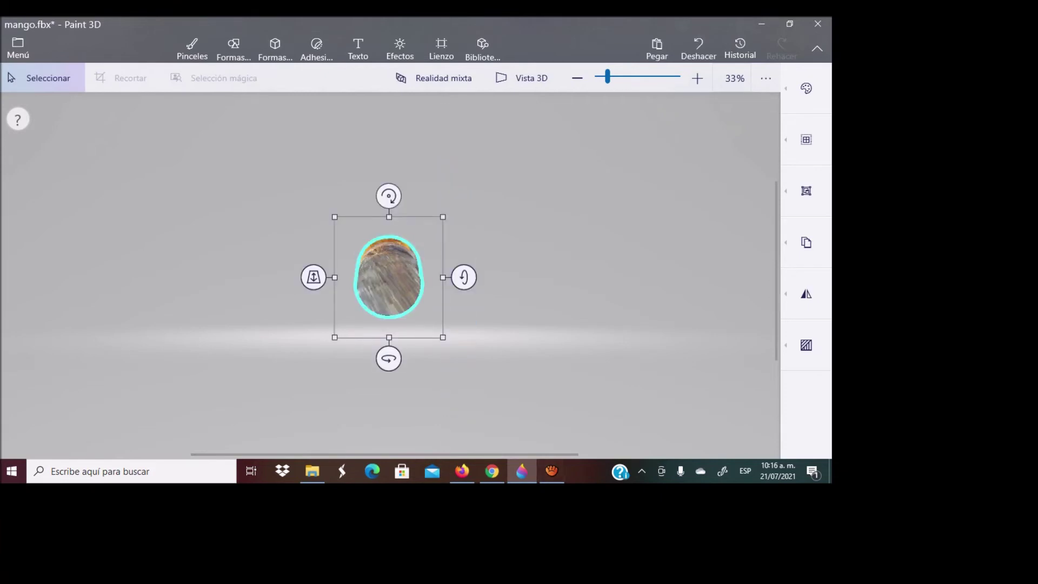
drag(463, 276, 463, 170)
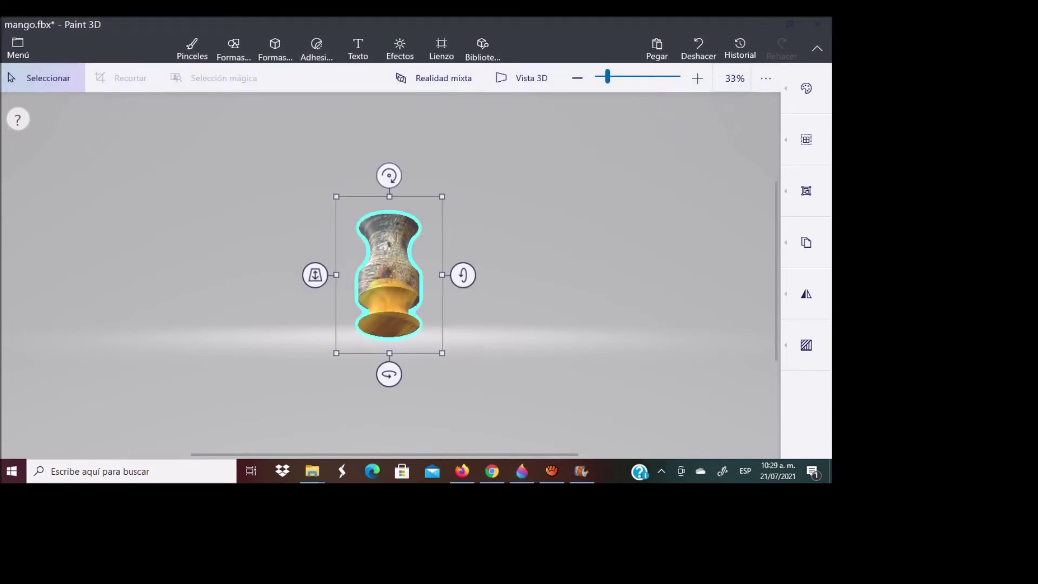
mouse_move(462, 275)
mouse_down()
mouse_move(450, 208)
mouse_move(462, 171)
mouse_up()
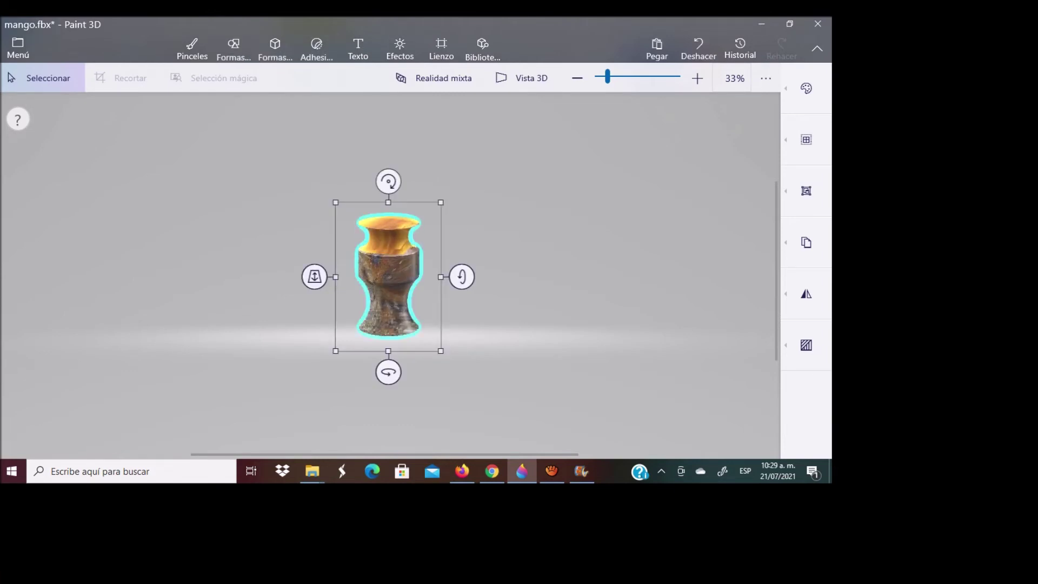
click(316, 48)
Select the vase and tilt it forward slightly so its top shows.
scroll(388, 275, up, 1)
scroll(388, 276, up, 1)
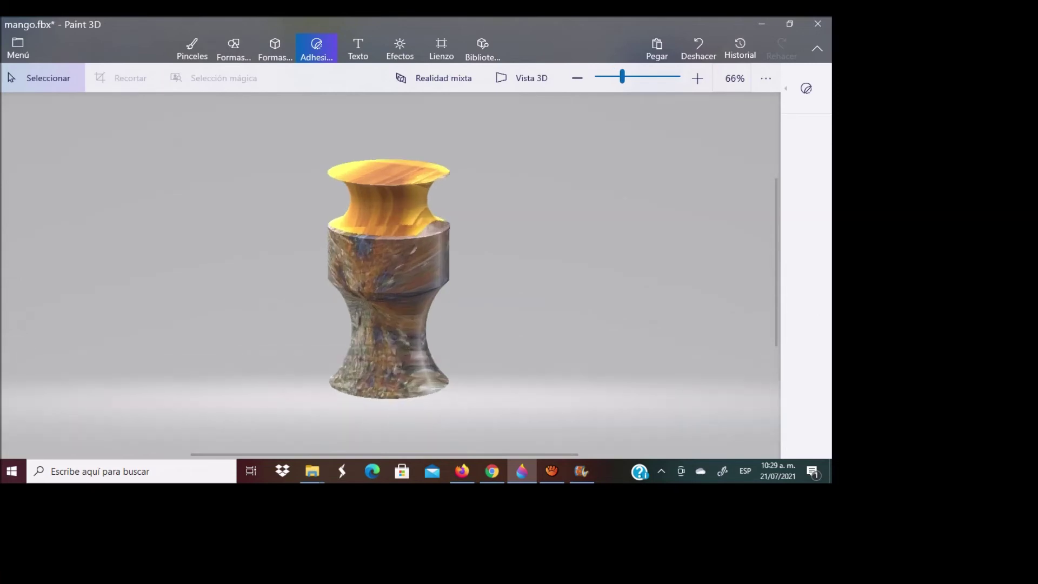
scroll(389, 275, up, 1)
scroll(388, 275, down, 1)
scroll(388, 276, down, 1)
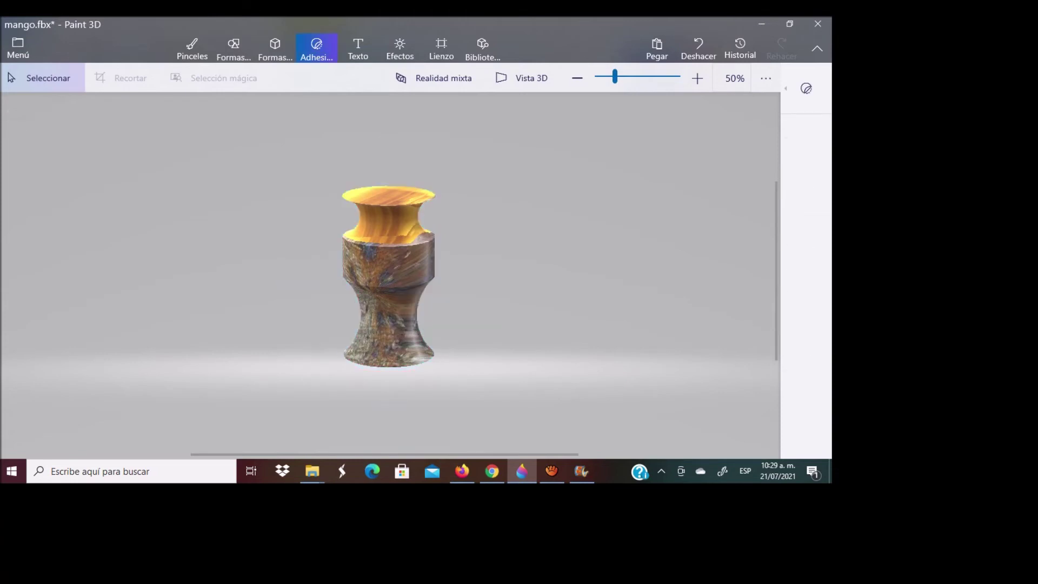
click(388, 276)
drag(482, 275, 480, 305)
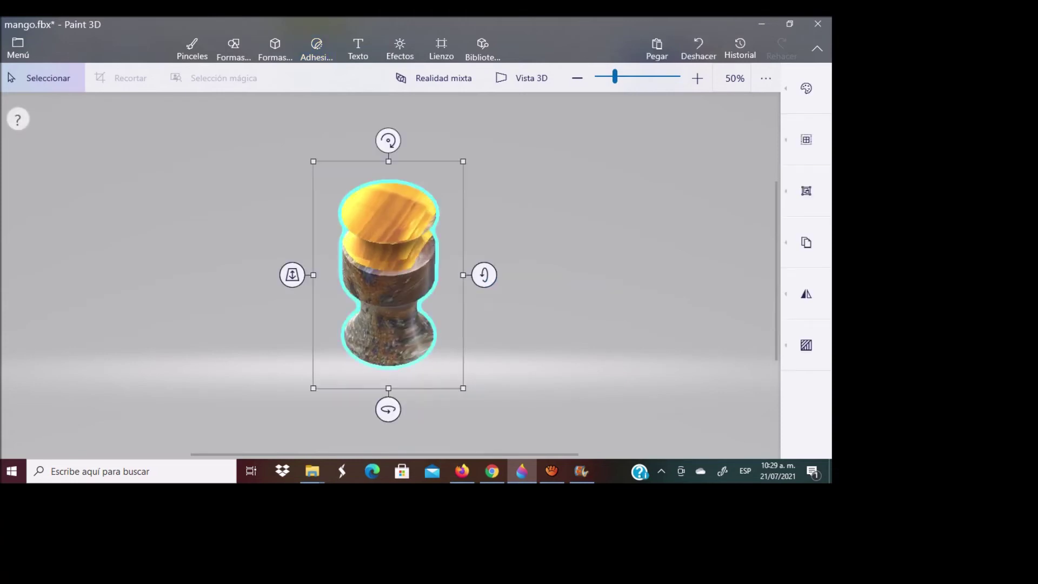
Show the built-in Texturas stickers in the Adhesivos flyout.
click(316, 48)
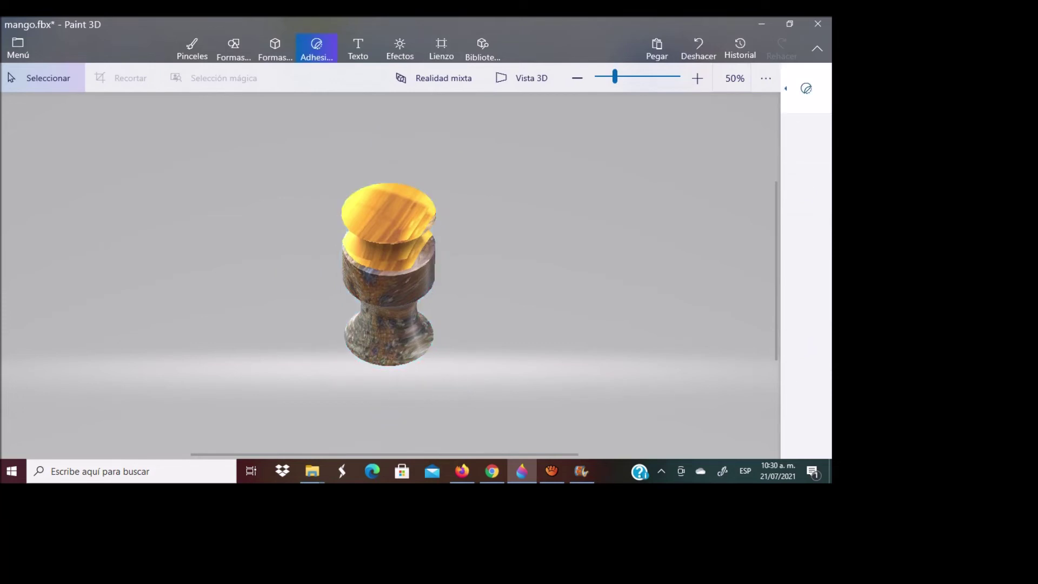
click(806, 88)
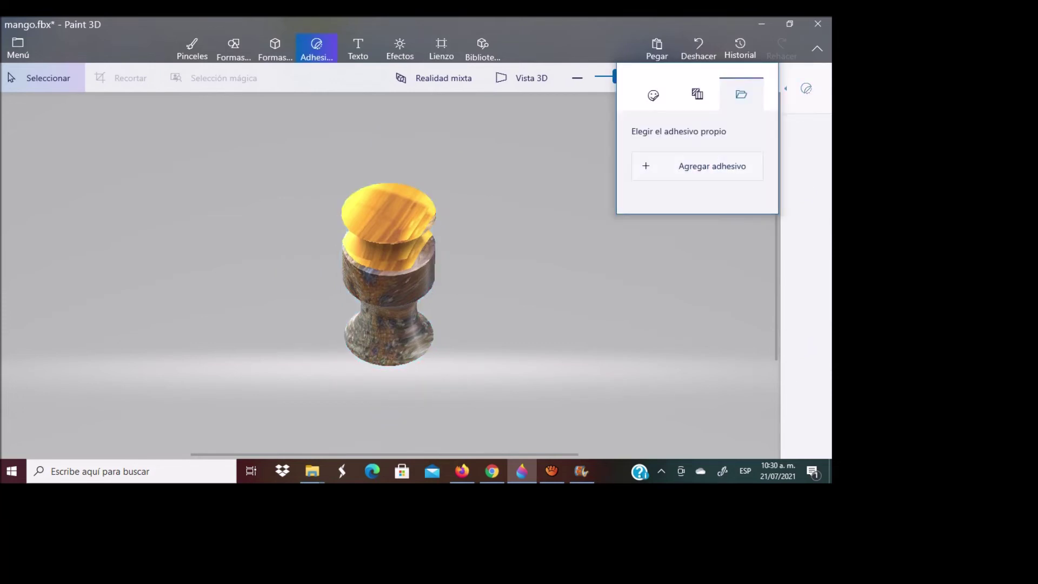
click(697, 94)
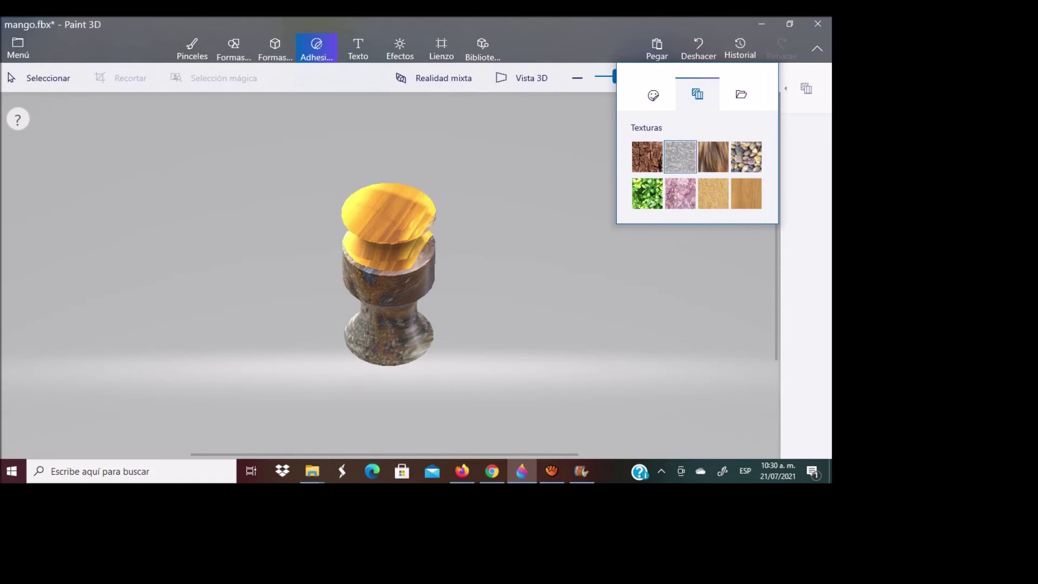
Place the grey stone texture and stretch it left, right, up and down over the vase.
click(398, 276)
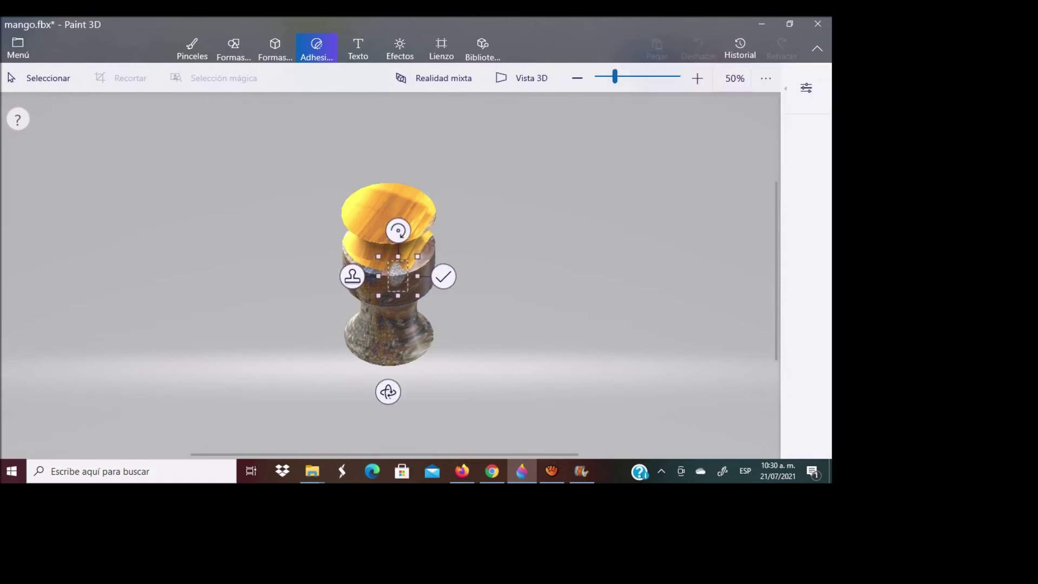
drag(378, 276, 302, 275)
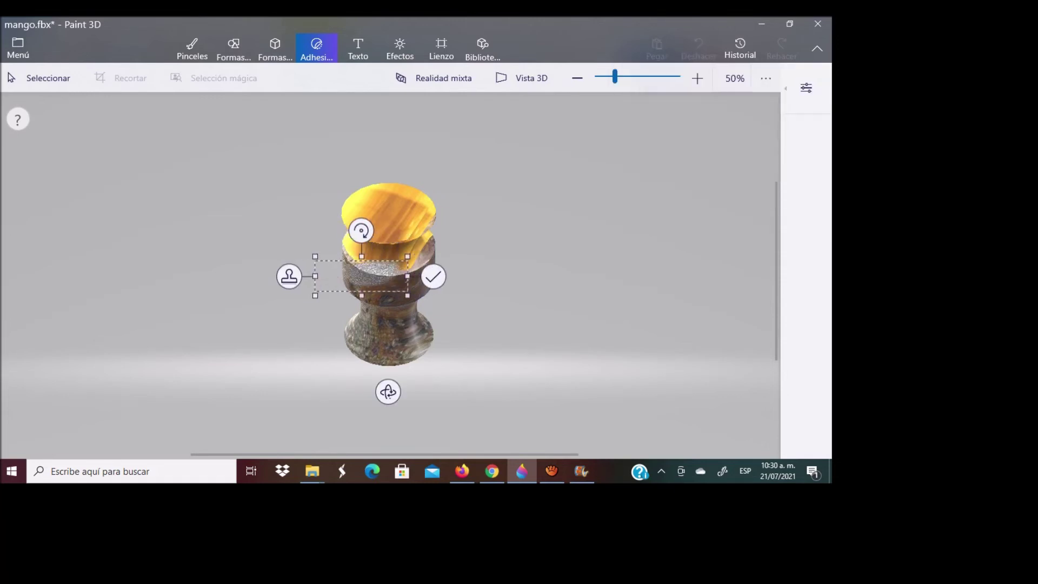
drag(408, 276, 481, 275)
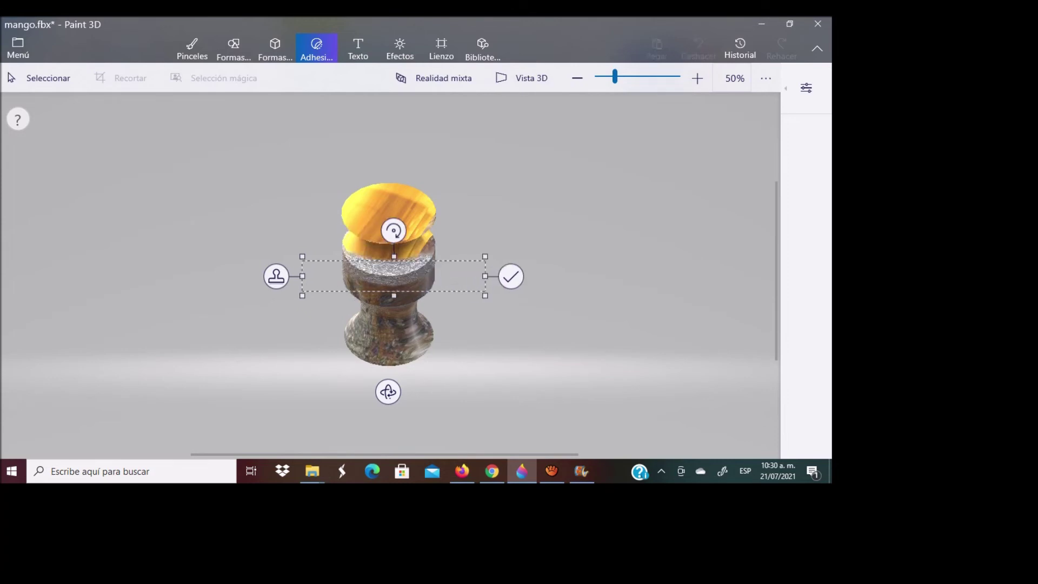
drag(391, 257, 391, 142)
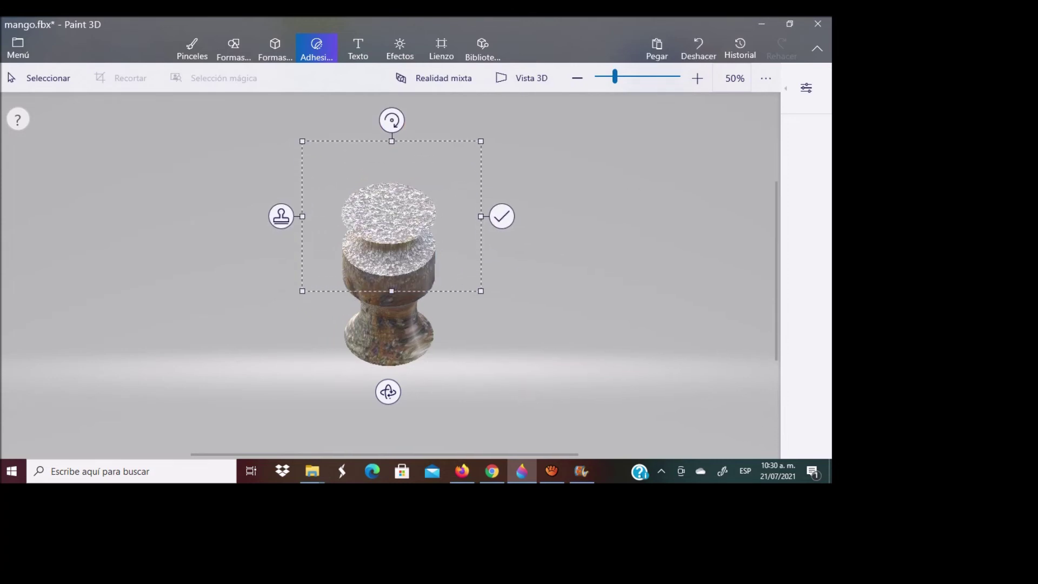
drag(391, 291, 392, 419)
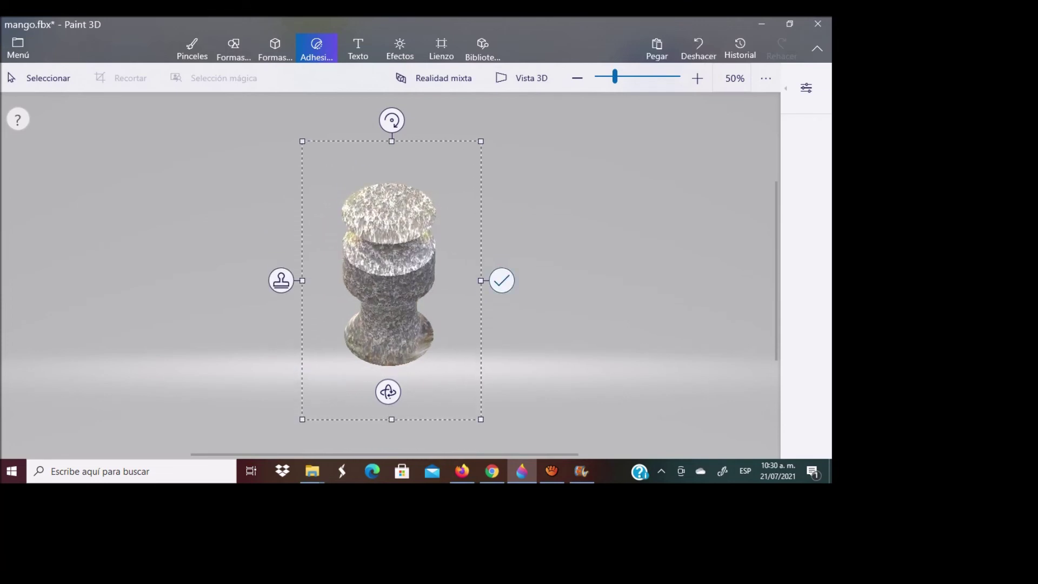
drag(480, 280, 565, 280)
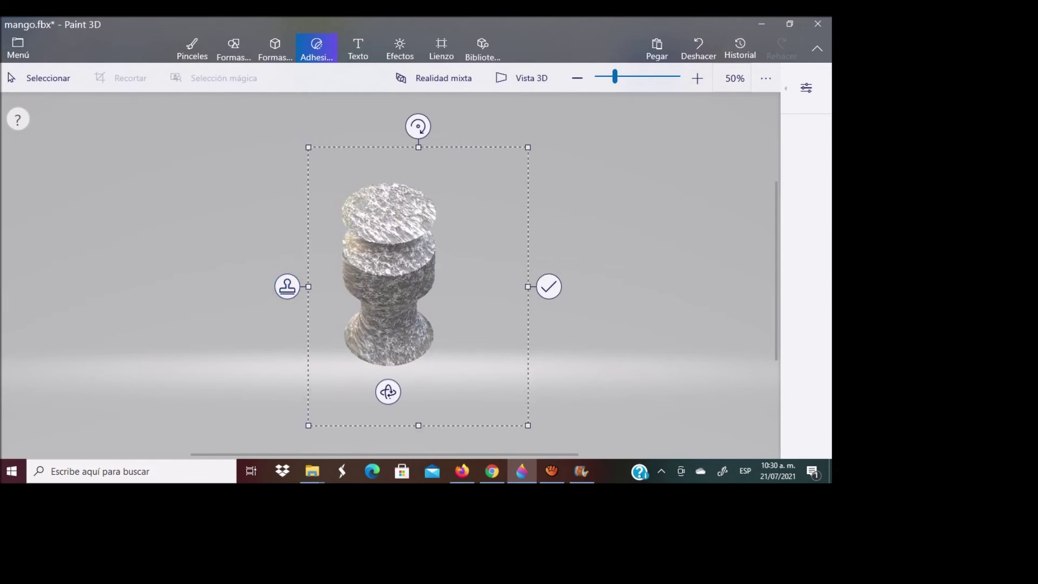
Tumble the vase to wrap the grey texture around it, then stamp it.
mouse_move(388, 392)
mouse_down()
mouse_move(446, 364)
mouse_move(386, 386)
mouse_up()
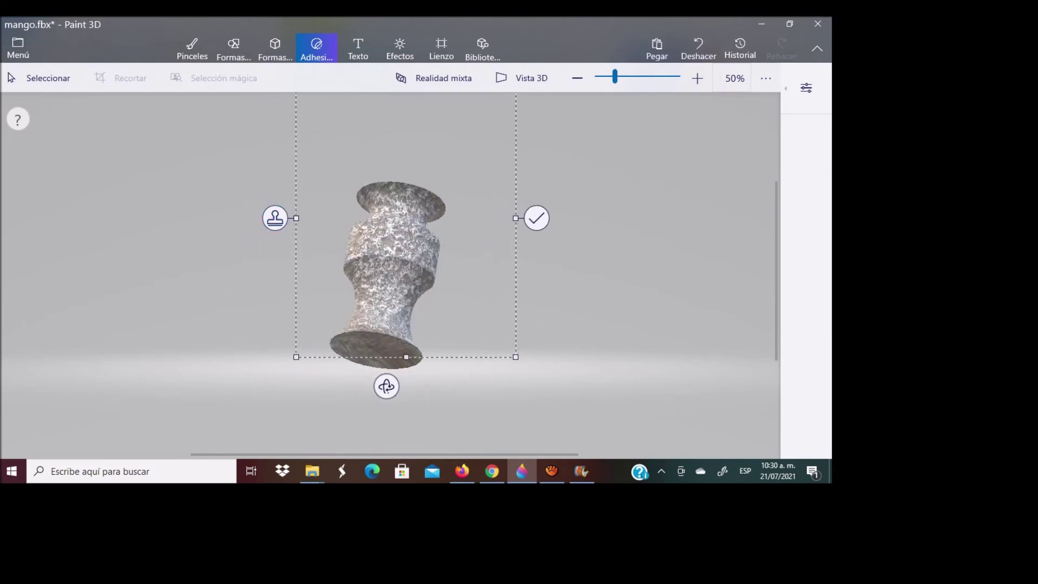
drag(386, 386, 424, 325)
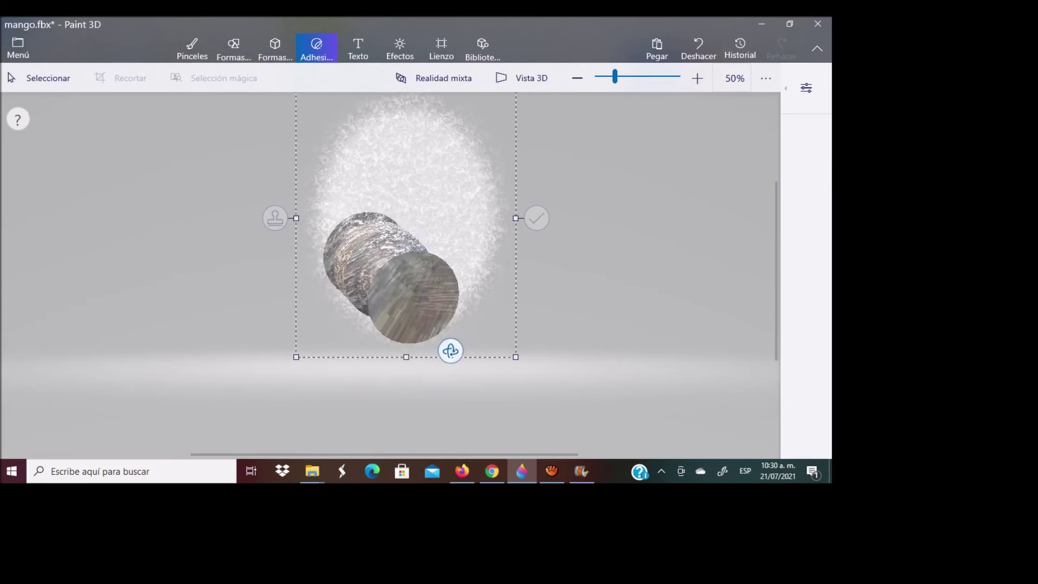
drag(423, 325, 417, 332)
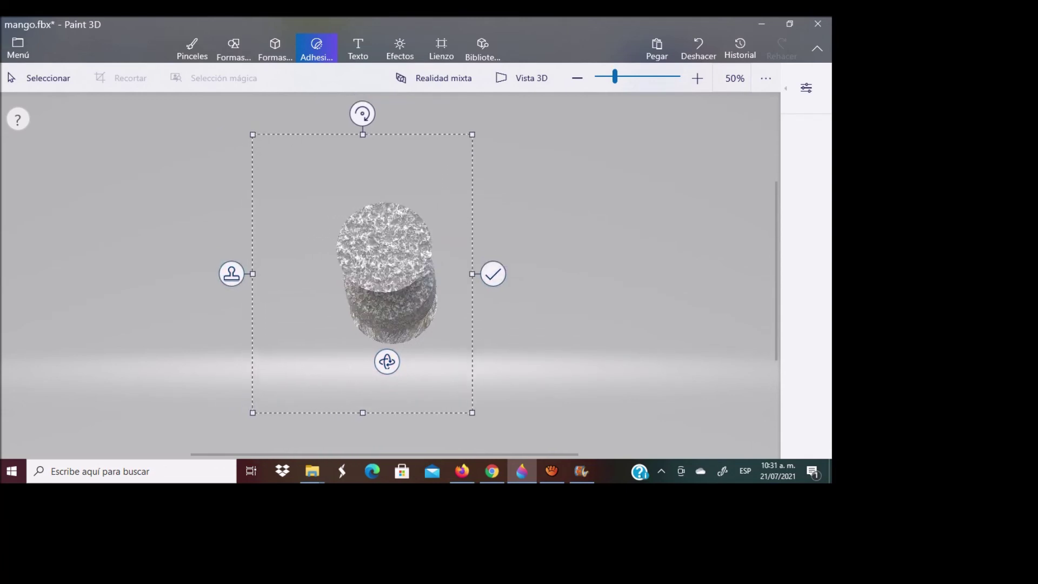
click(493, 274)
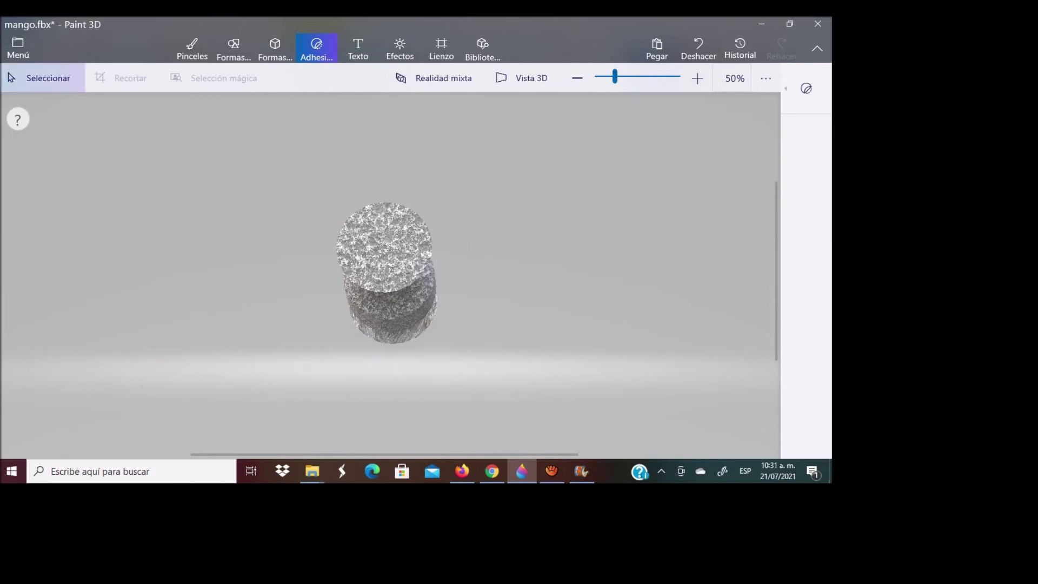
Flip the silver-textured vase upside down so its short flared end sits on top, then bring up Stickers.
click(386, 273)
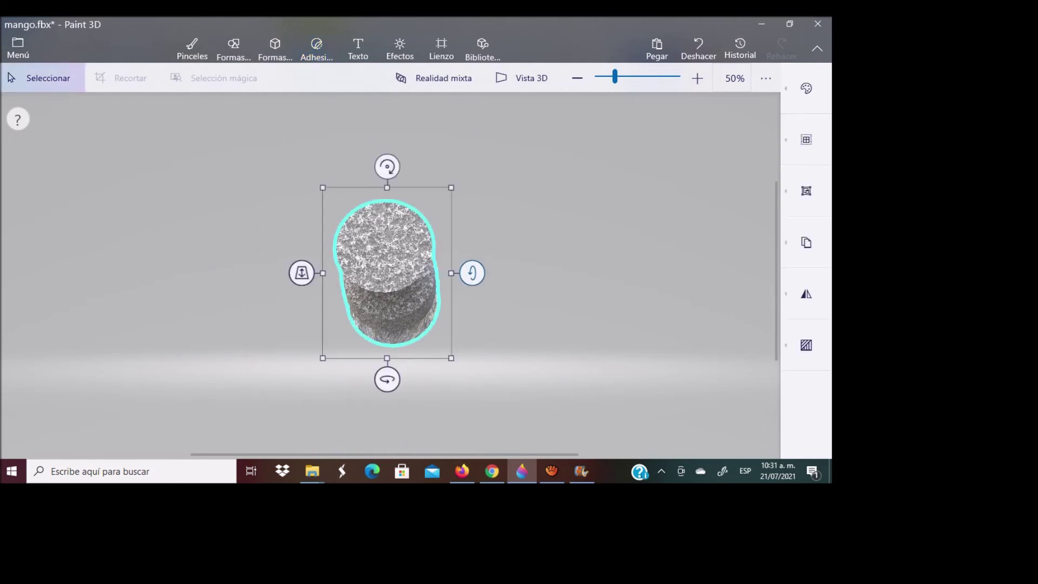
drag(472, 273, 472, 205)
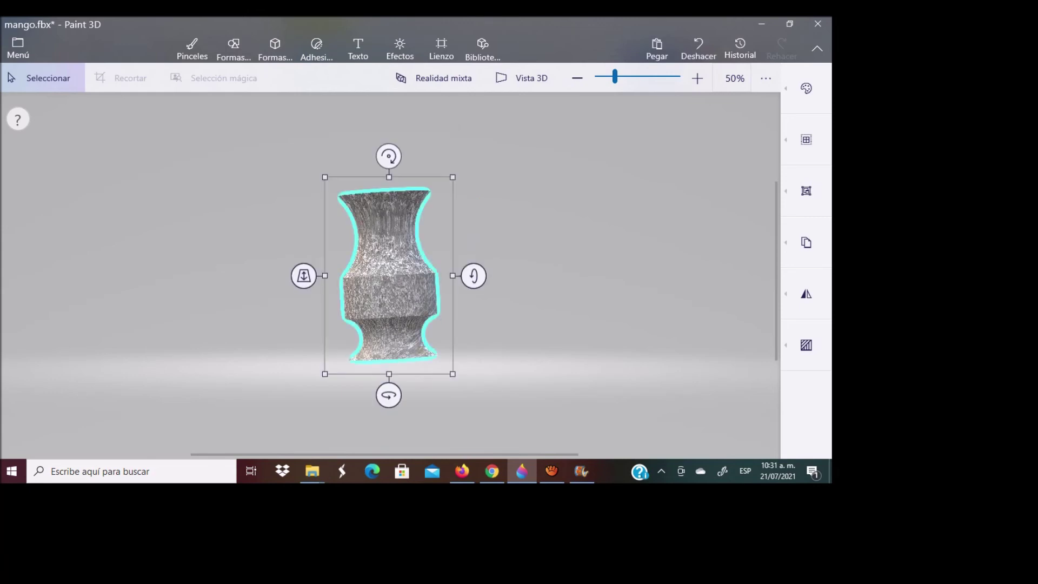
drag(389, 156, 388, 158)
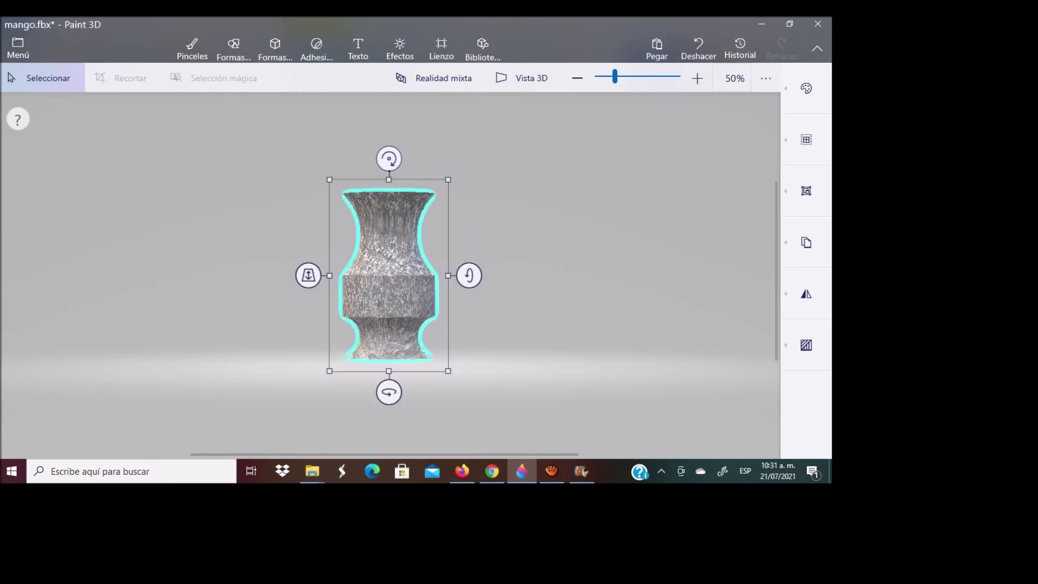
drag(388, 392, 474, 391)
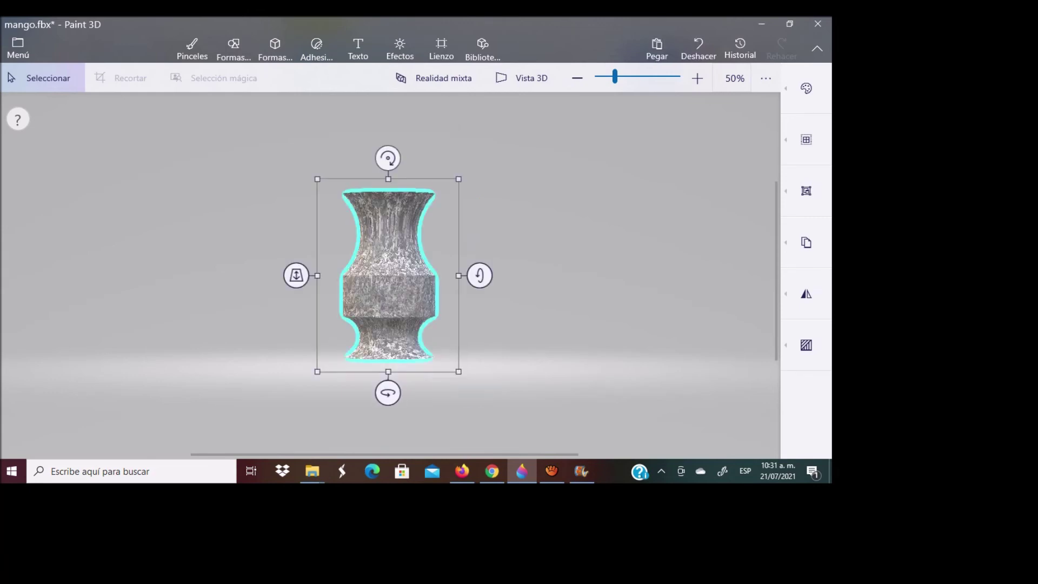
drag(388, 393, 368, 393)
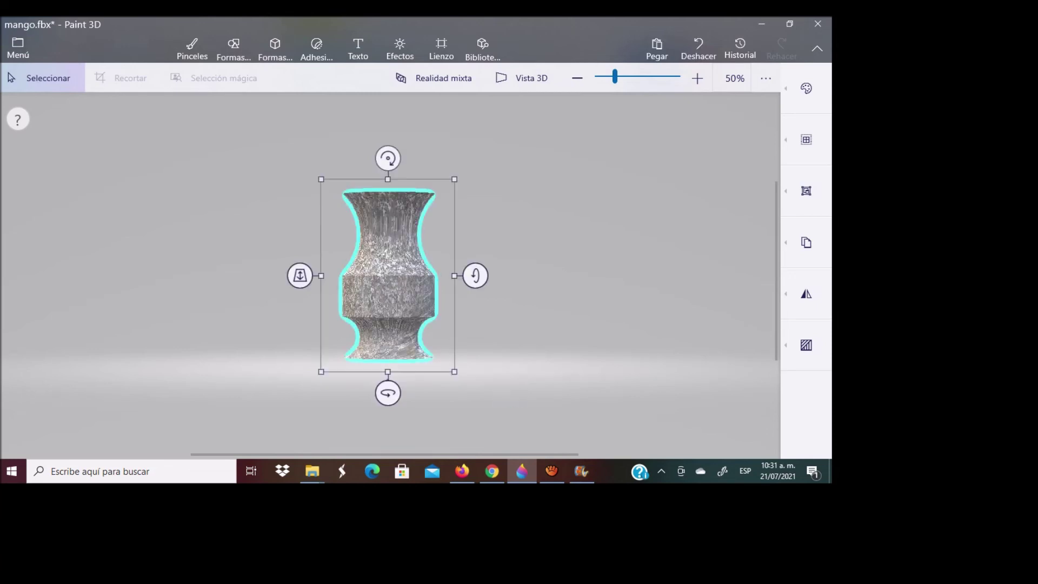
drag(475, 276, 479, 273)
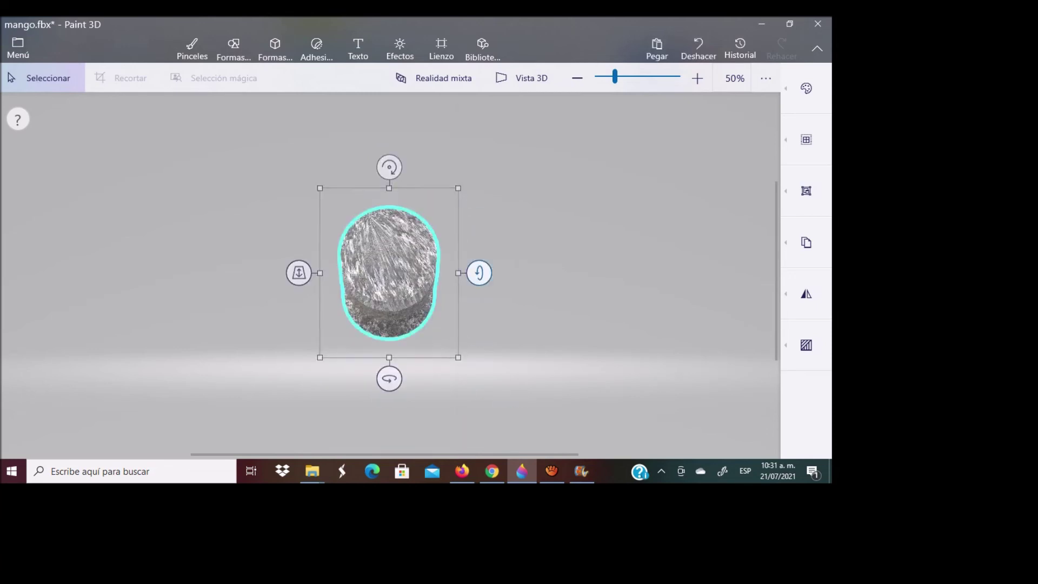
drag(479, 273, 466, 225)
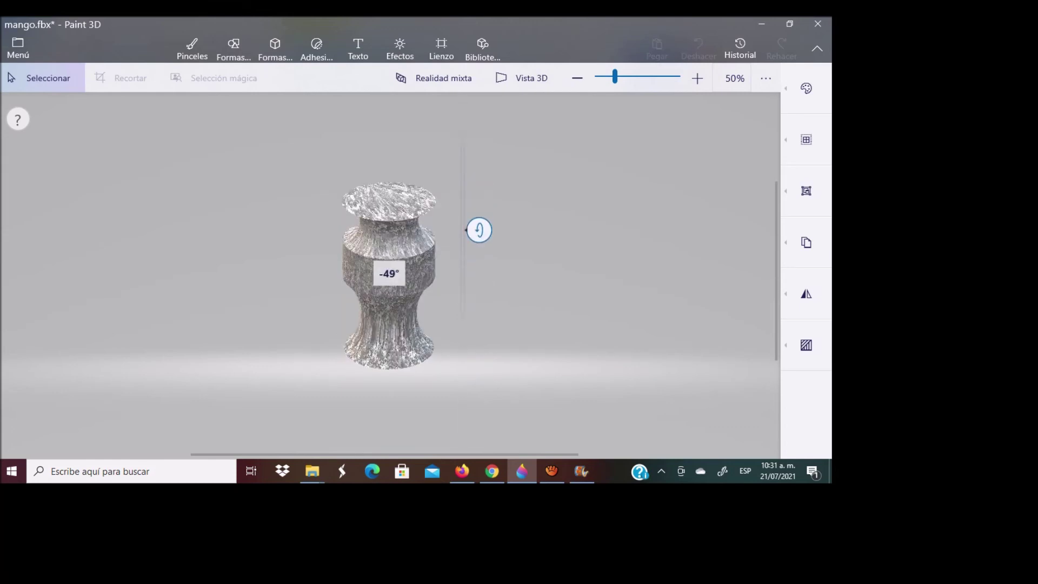
drag(466, 225, 467, 206)
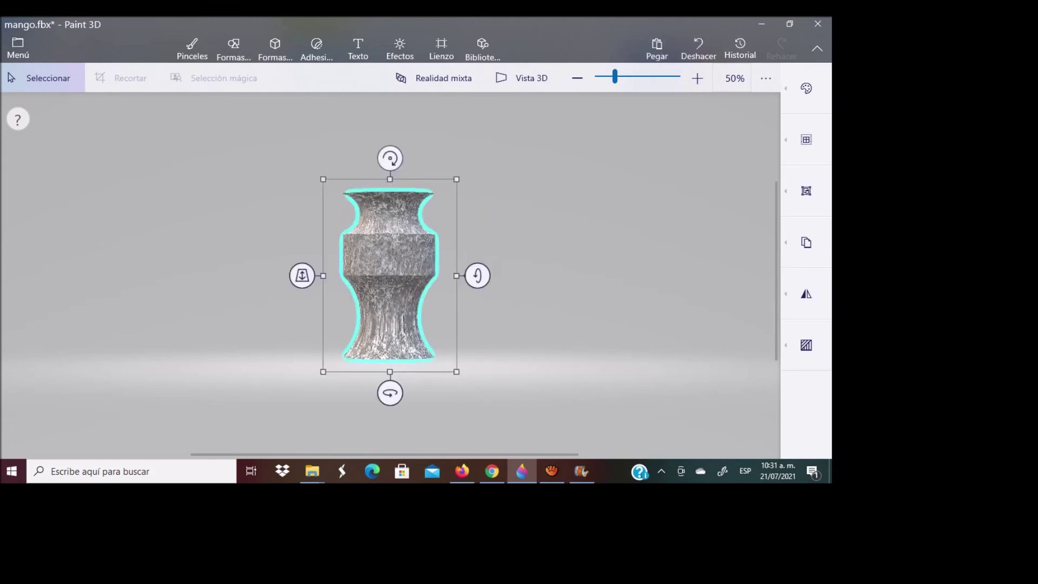
drag(390, 393, 497, 392)
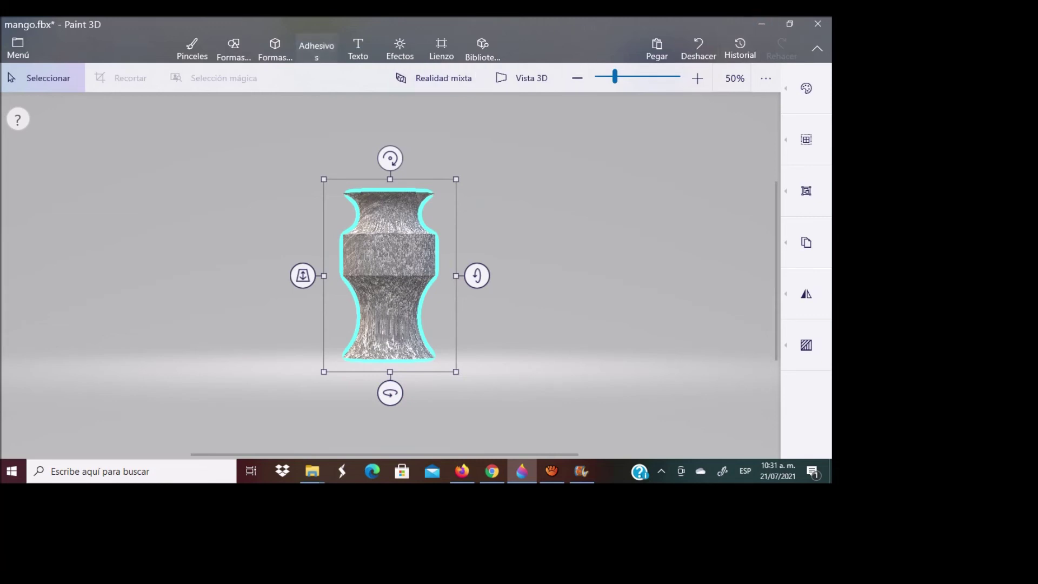
click(316, 48)
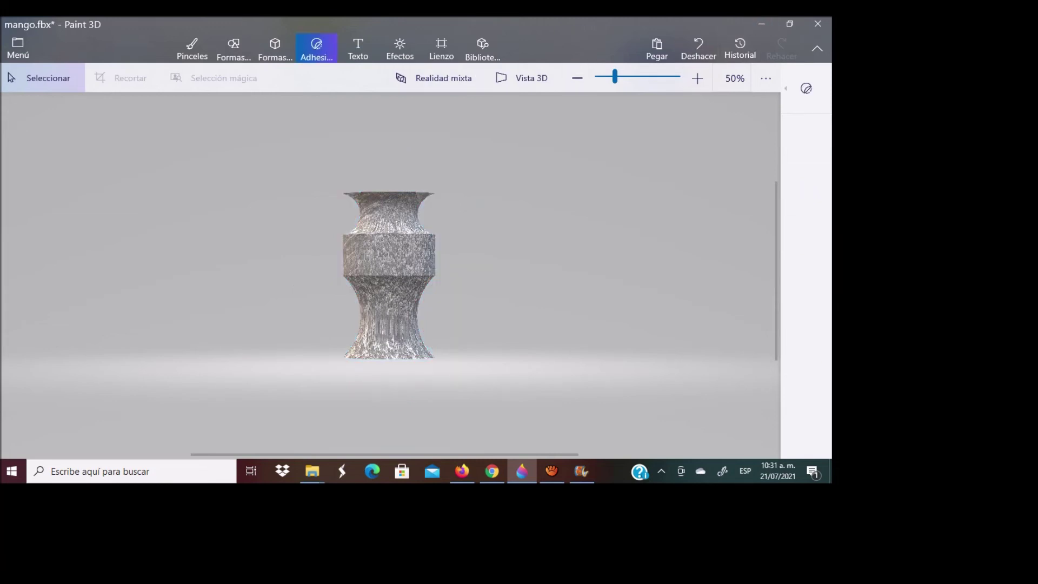
Choose the light wood texture and stretch it over the whole vase.
click(806, 88)
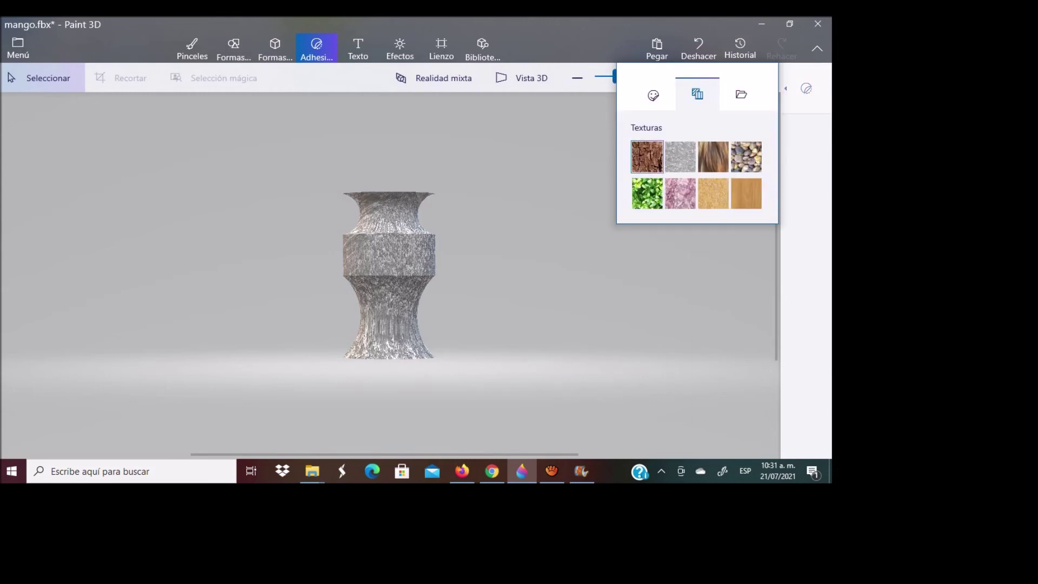
click(746, 193)
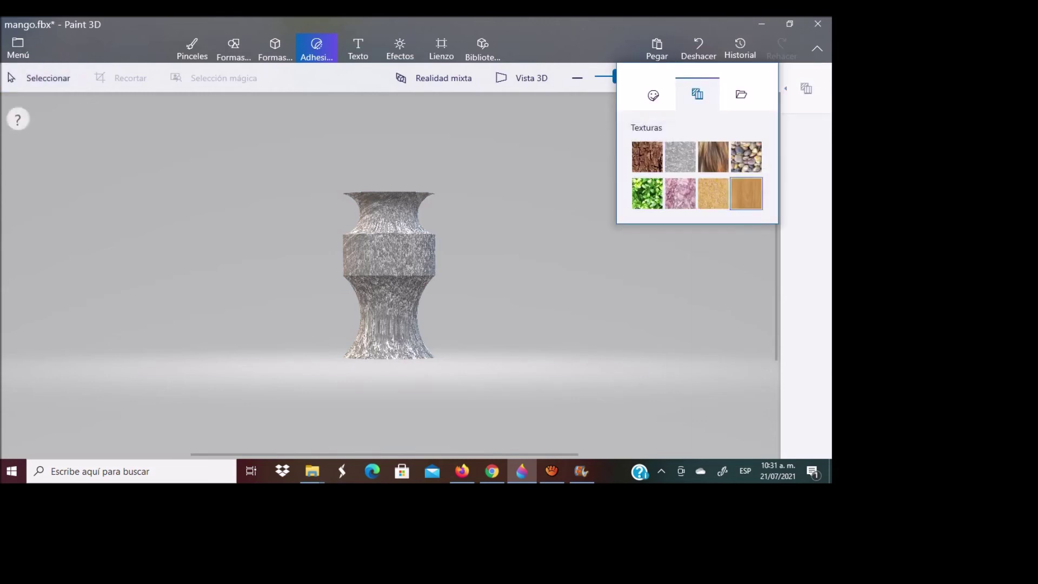
click(396, 220)
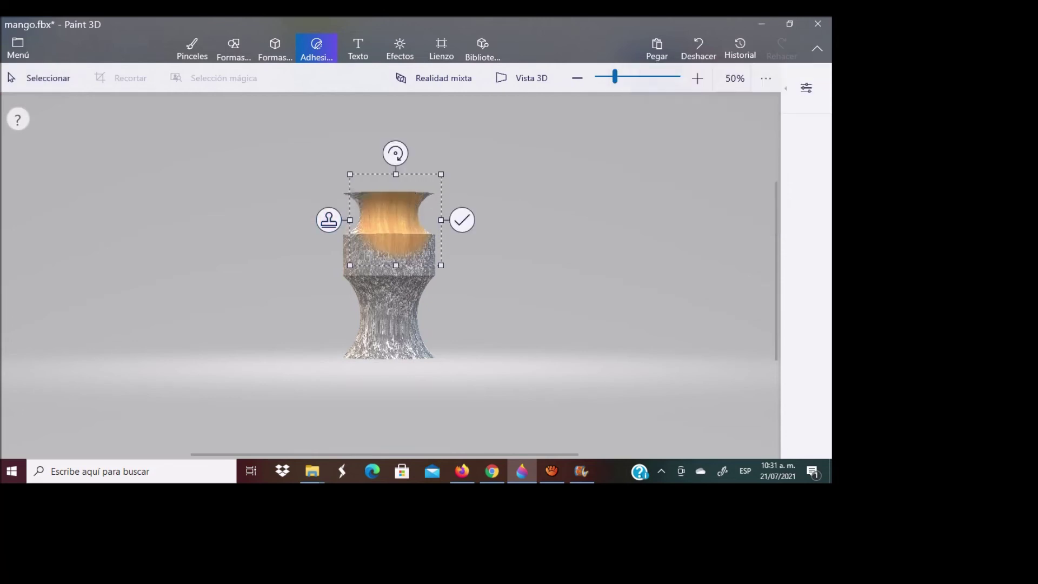
drag(396, 266, 396, 396)
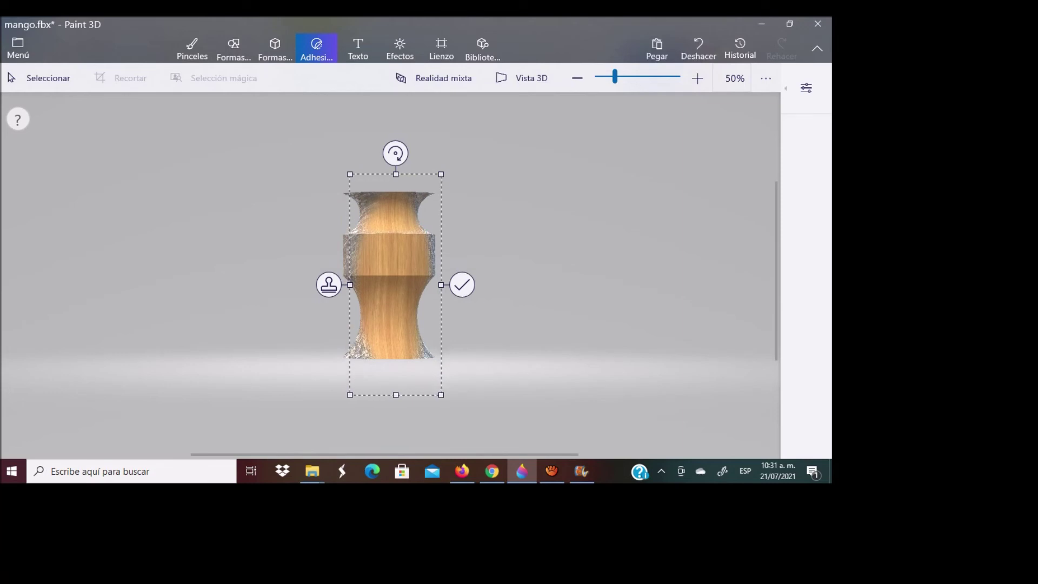
drag(350, 284, 287, 285)
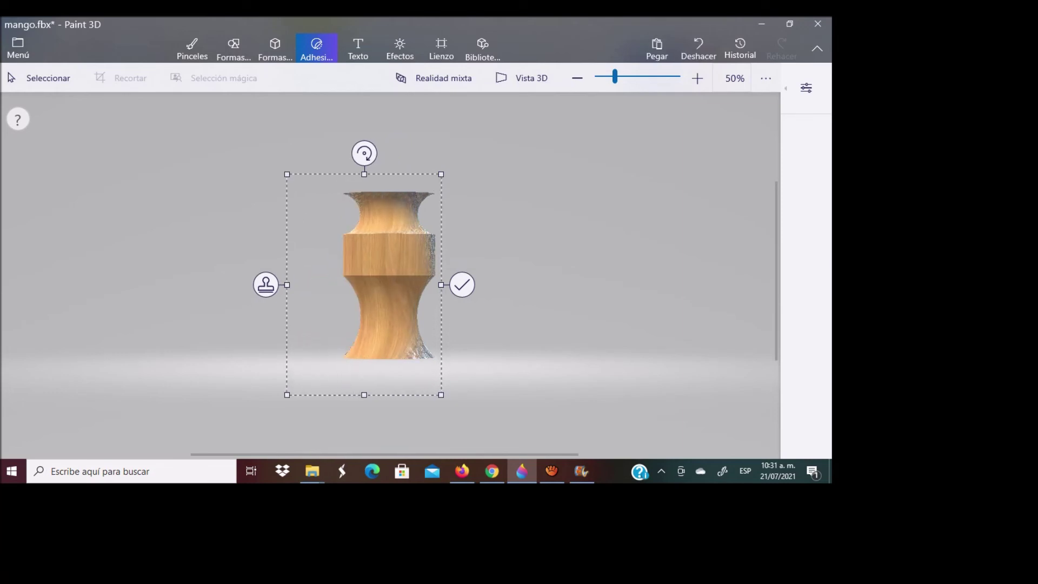
drag(441, 284, 558, 284)
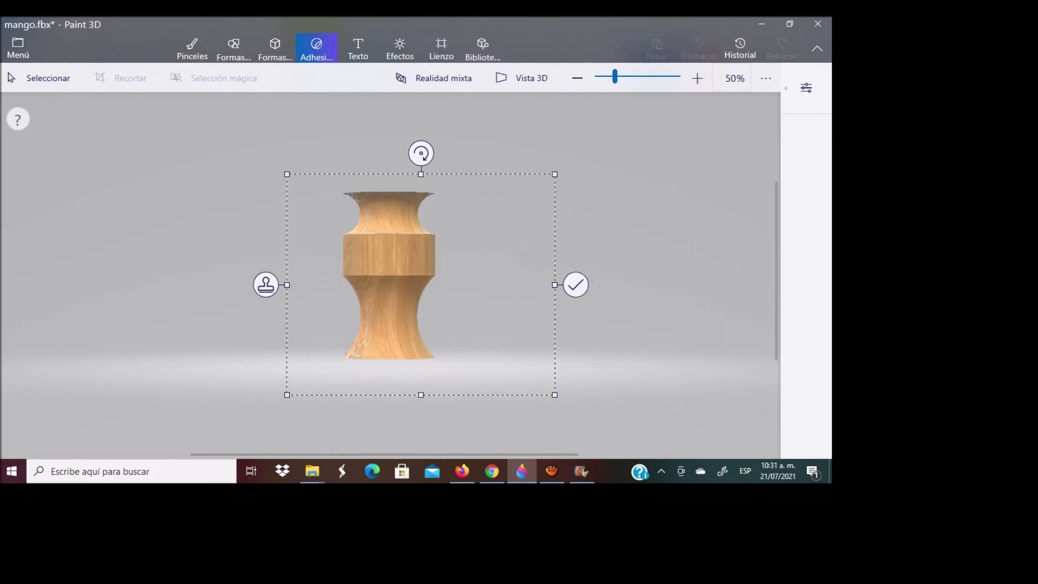
mouse_move(423, 285)
mouse_down()
mouse_move(428, 290)
mouse_move(383, 217)
mouse_up()
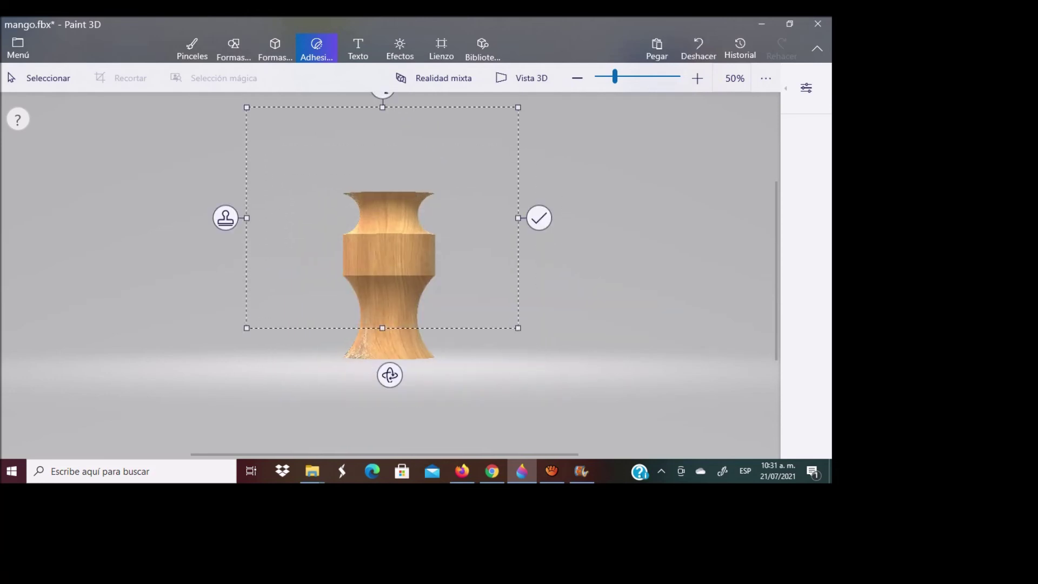
Rotate the vase so the wood covers every side, then stamp the texture on permanently.
mouse_move(390, 374)
mouse_down()
mouse_move(617, 404)
mouse_move(438, 405)
mouse_up()
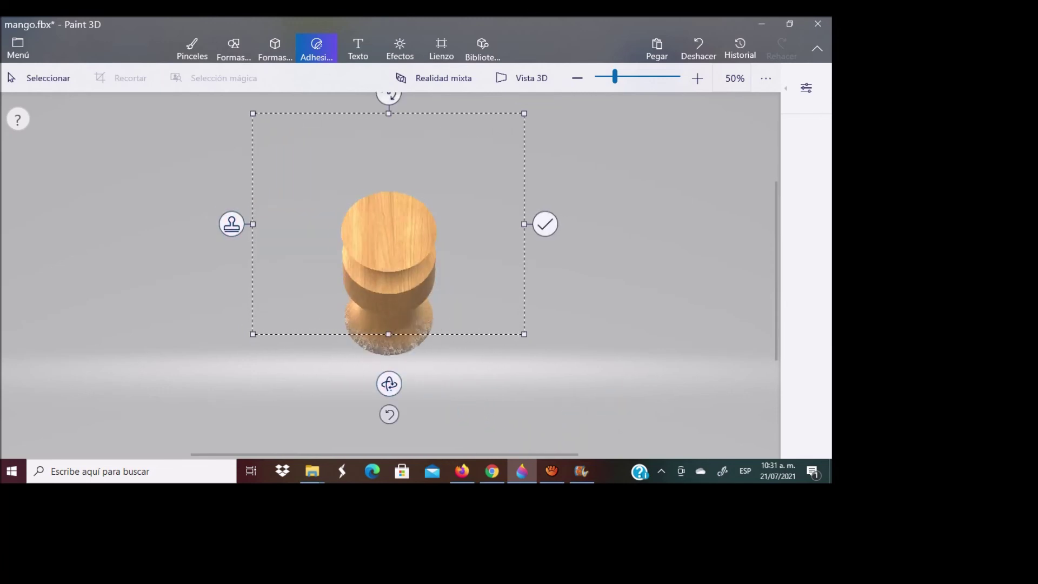
drag(390, 384, 388, 362)
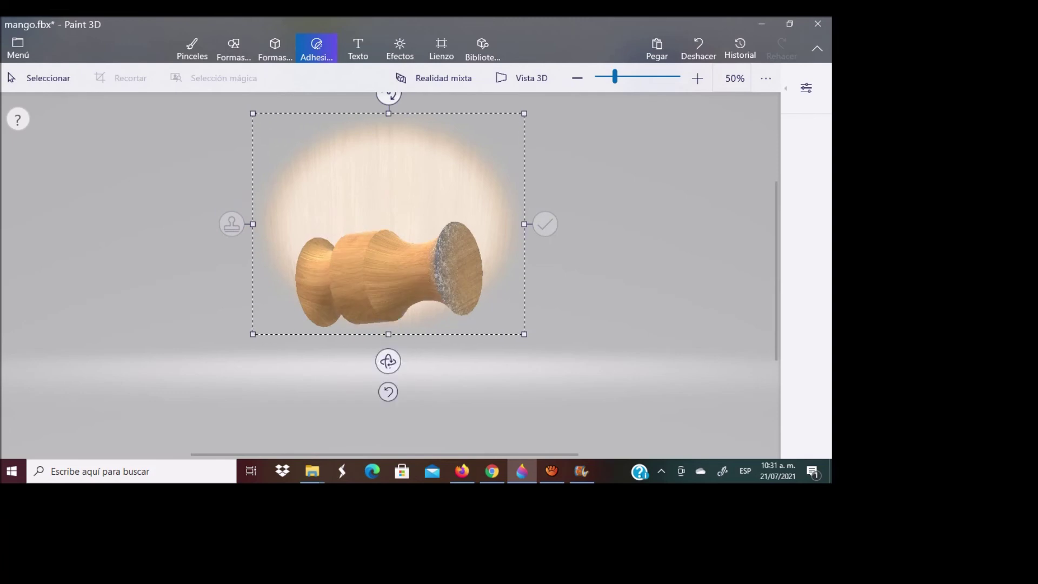
drag(387, 361, 392, 362)
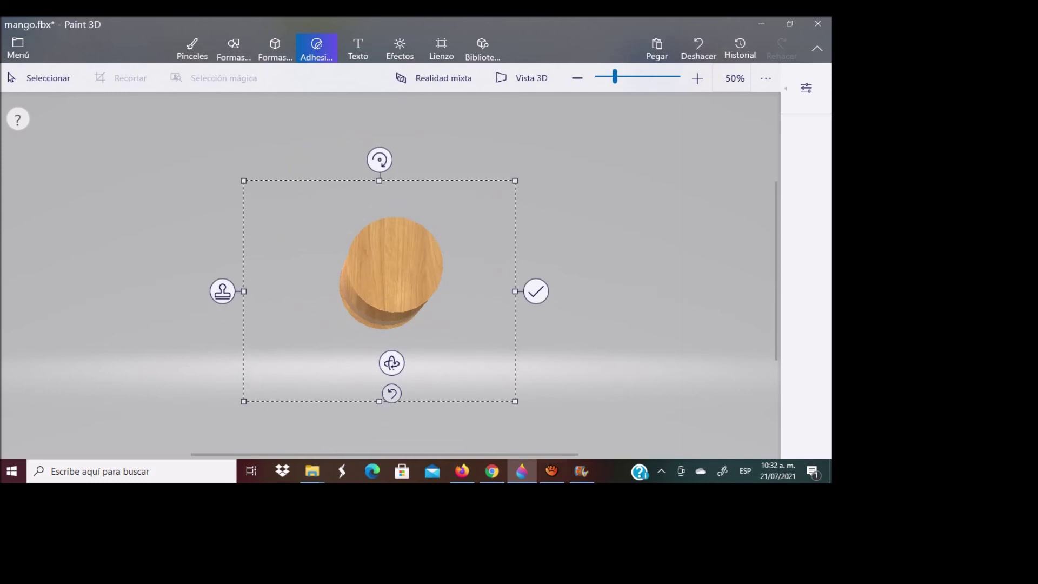
mouse_move(391, 363)
mouse_down()
mouse_move(322, 359)
mouse_move(306, 378)
mouse_up()
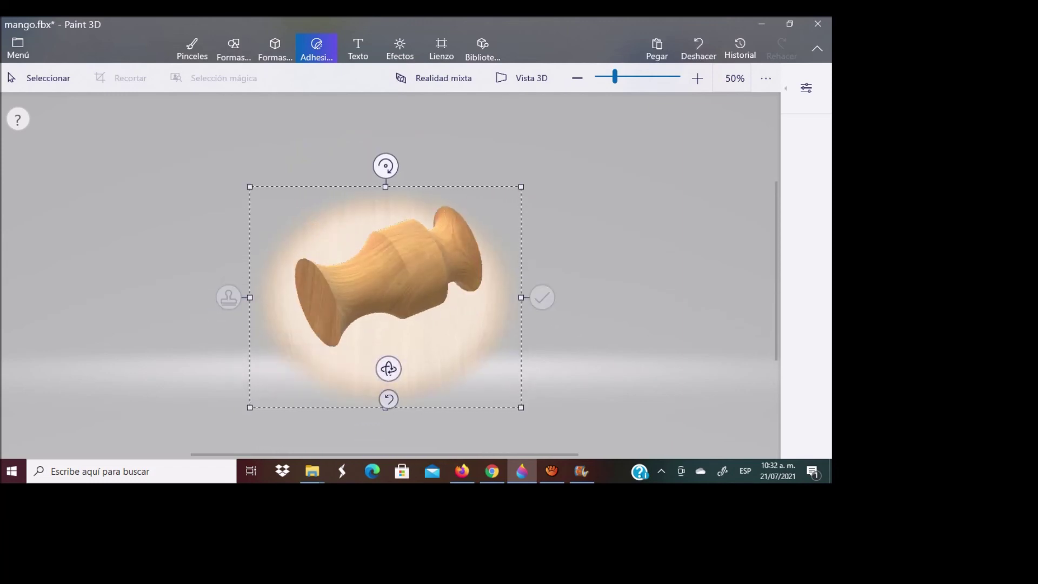
click(10, 77)
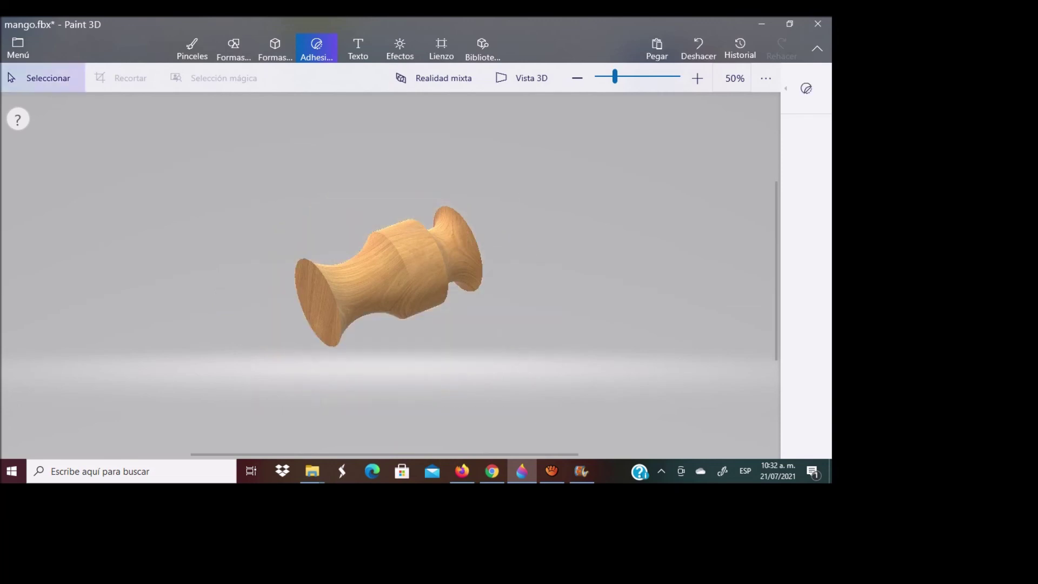
Select the whole wood-grained vase and rotate it back toward upright.
key(ctrl+a)
drag(389, 386, 484, 383)
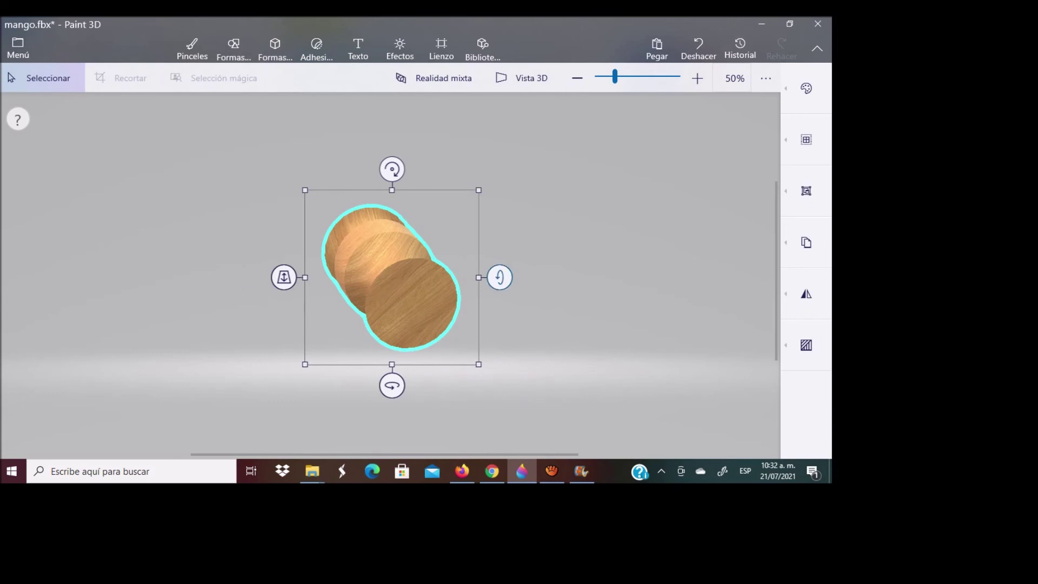
drag(499, 277, 497, 227)
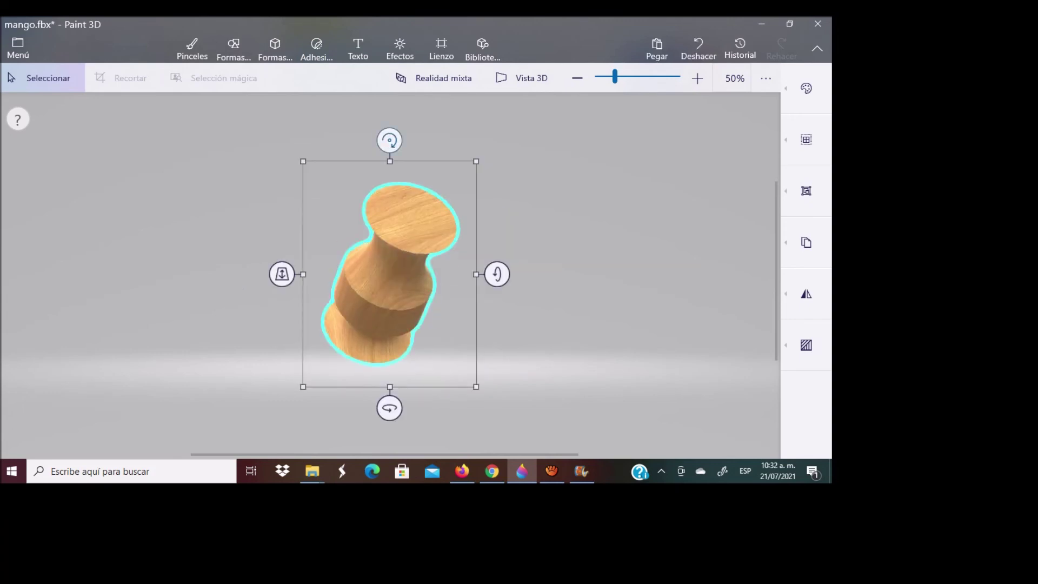
drag(390, 140, 335, 151)
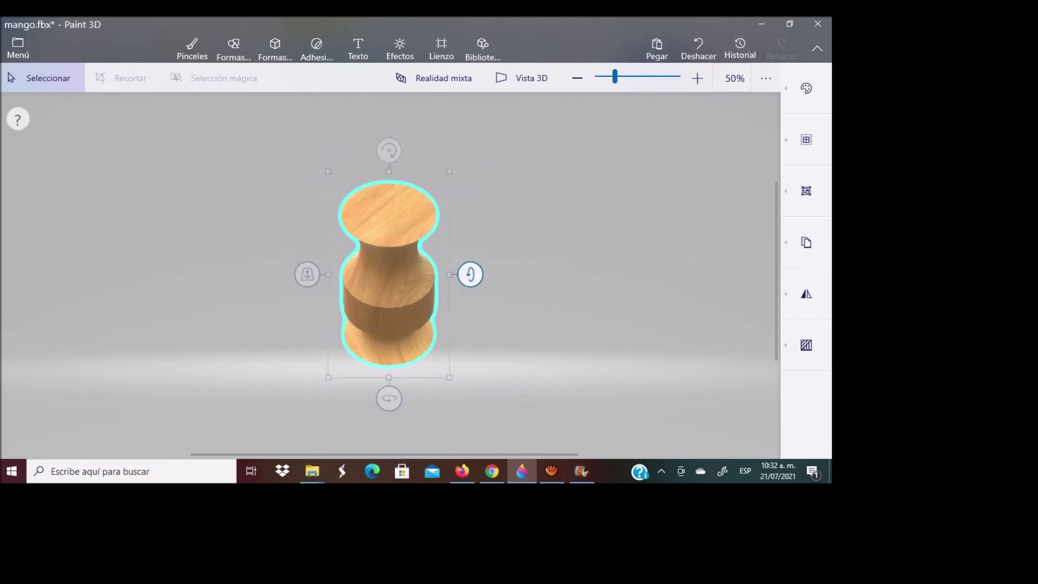
drag(470, 274, 470, 222)
scroll(470, 227, down, 3)
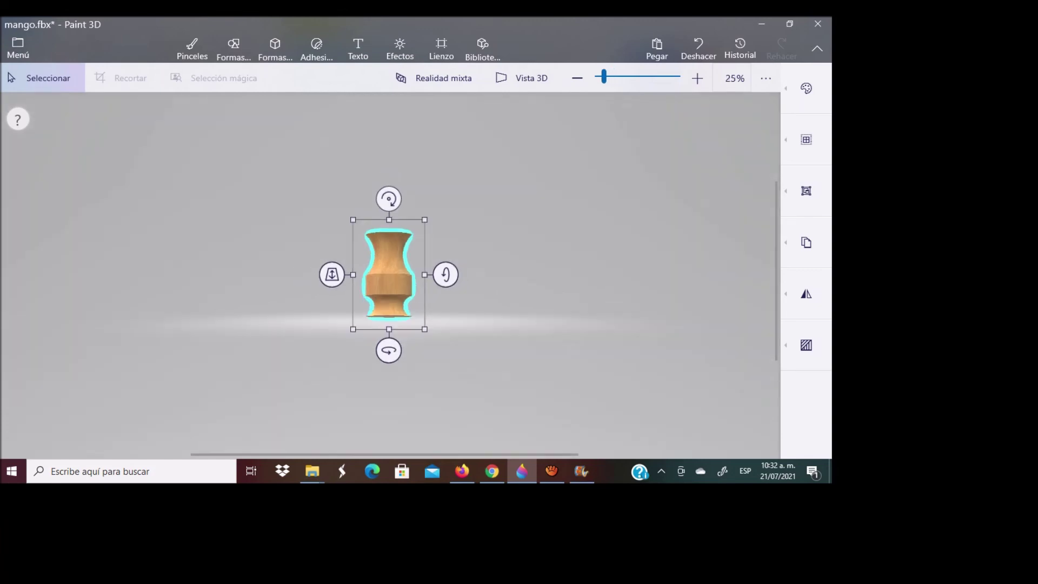
drag(445, 274, 445, 313)
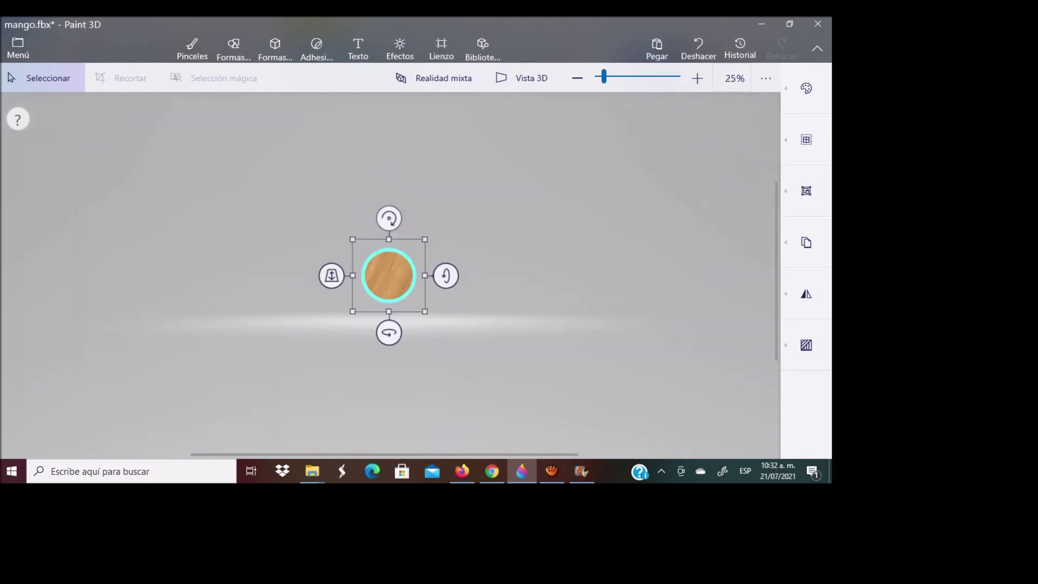
drag(388, 218, 389, 331)
drag(445, 275, 445, 357)
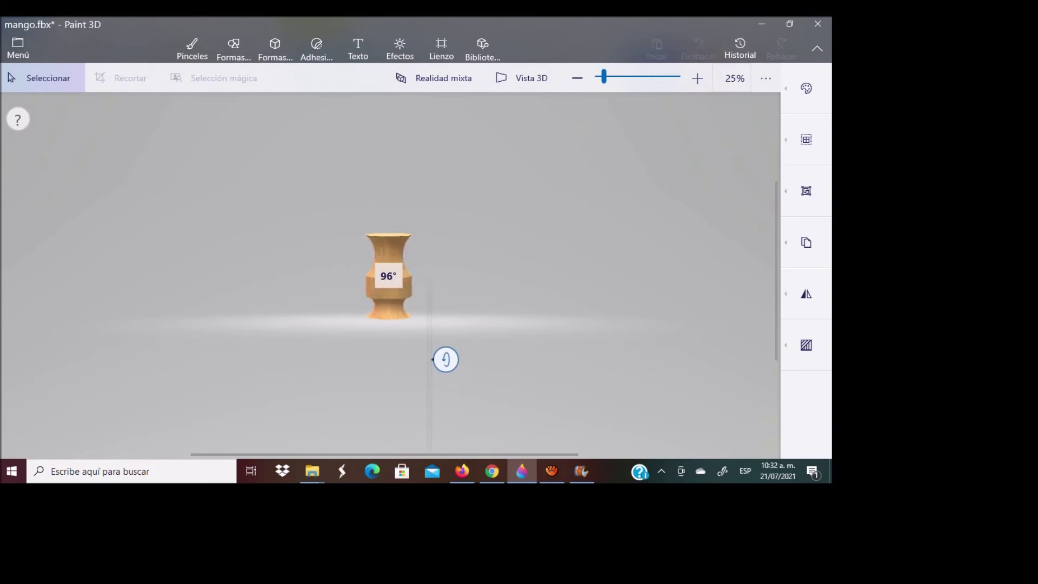
Zoom to check and fine-tune the vase so its flared mouth stands upright on top, then return to Stickers.
scroll(445, 357, up, 1)
scroll(389, 268, up, 2)
scroll(389, 267, up, 2)
scroll(388, 267, up, 1)
scroll(388, 268, down, 1)
scroll(388, 241, down, 2)
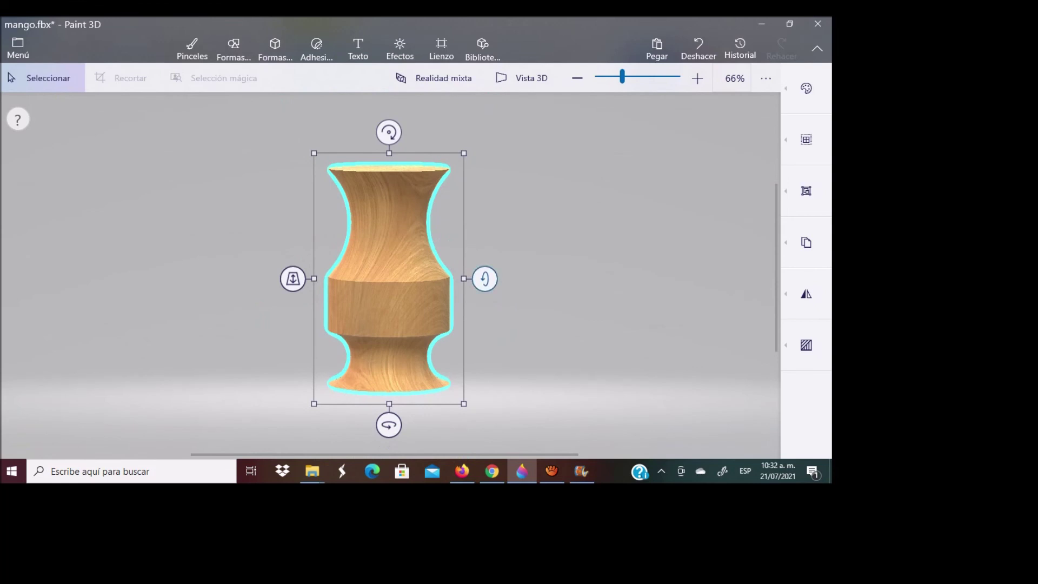
drag(485, 278, 471, 314)
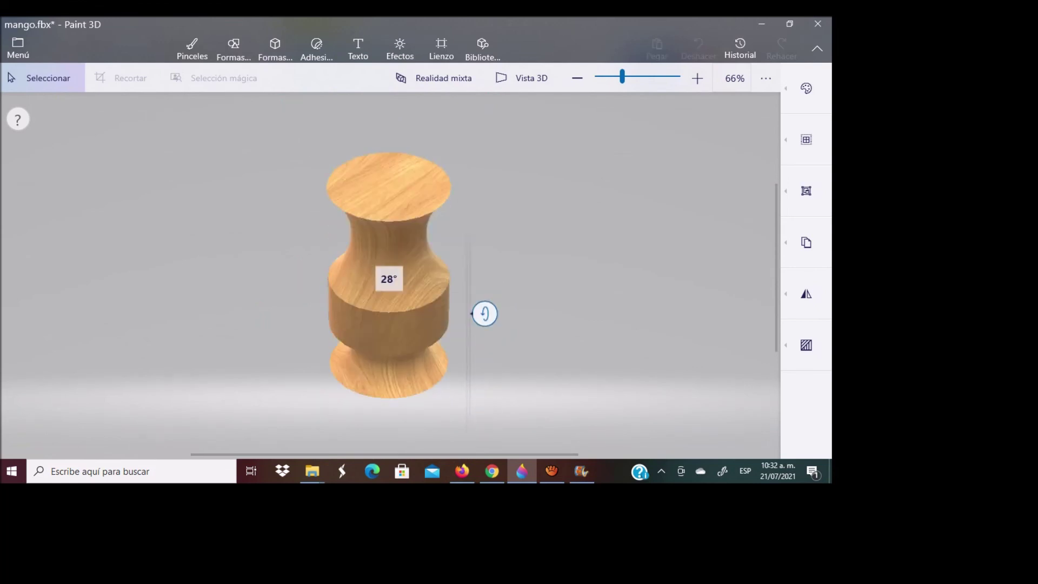
drag(484, 314, 484, 264)
click(316, 48)
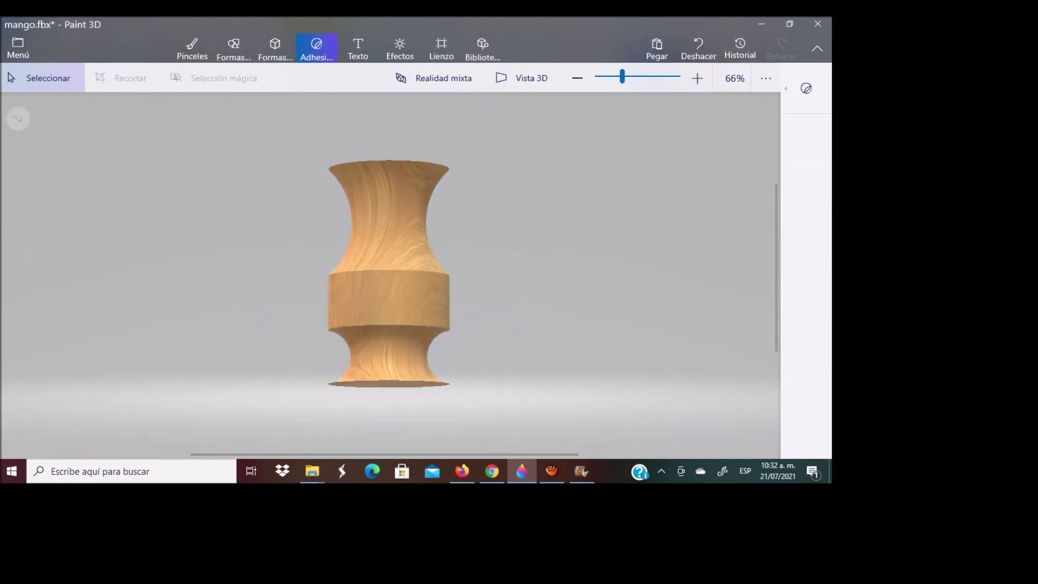
scroll(388, 271, down, 1)
scroll(388, 270, down, 1)
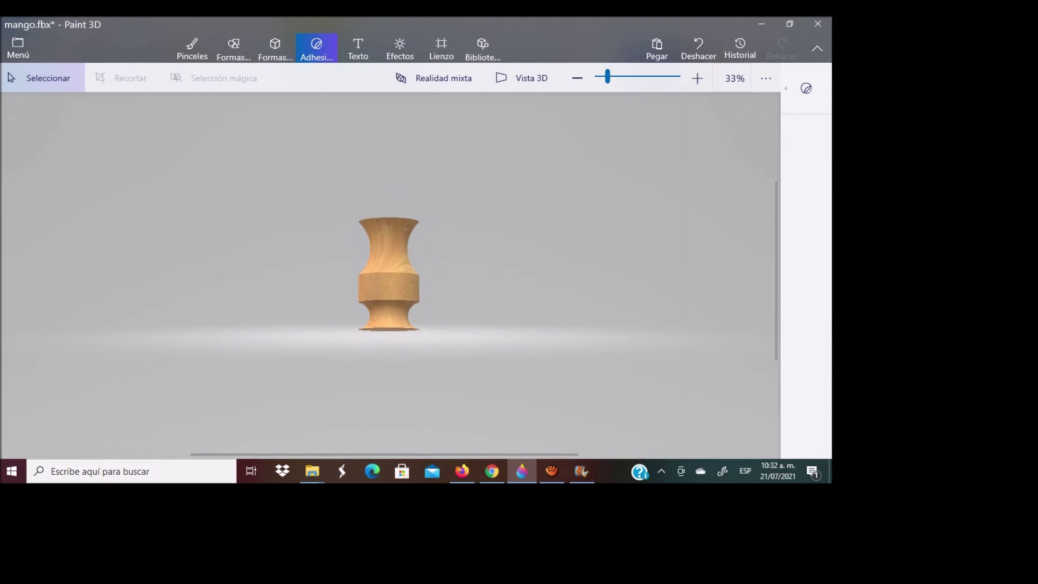
Add a 3D hemisphere on top of the wooden vase and tilt it to check the underside.
click(275, 47)
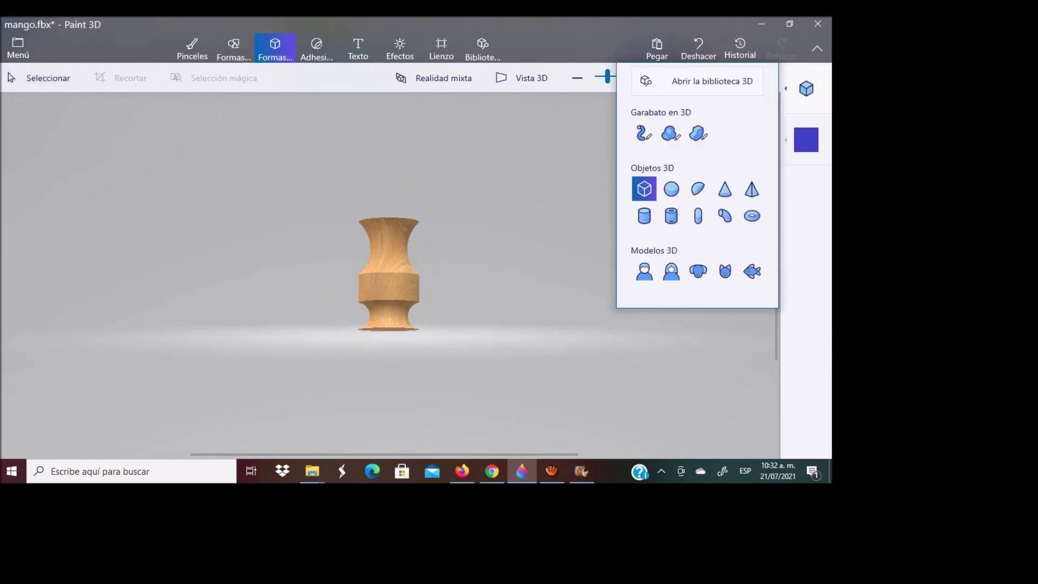
click(698, 188)
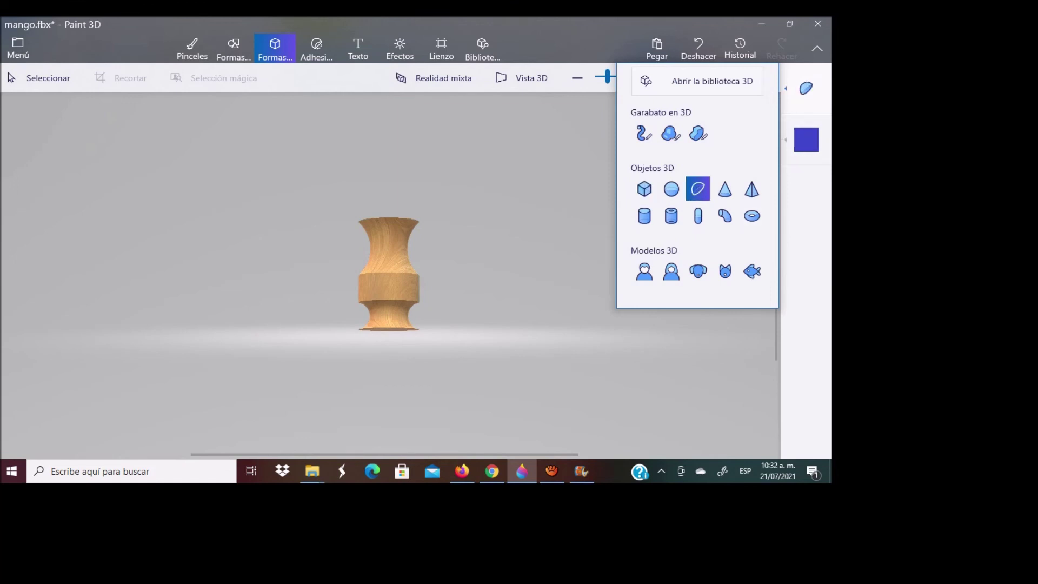
drag(326, 171, 451, 222)
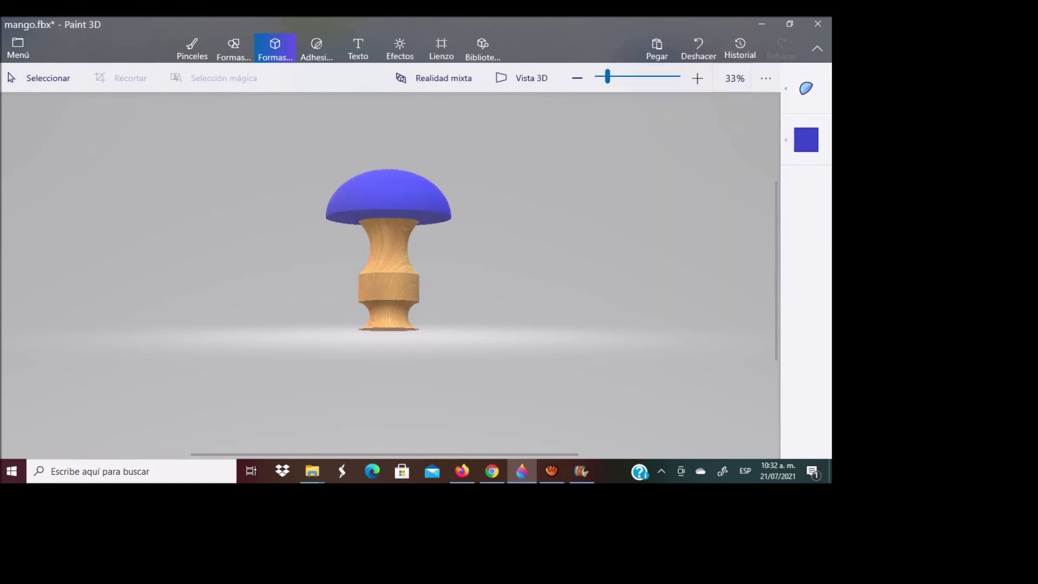
drag(387, 190, 387, 193)
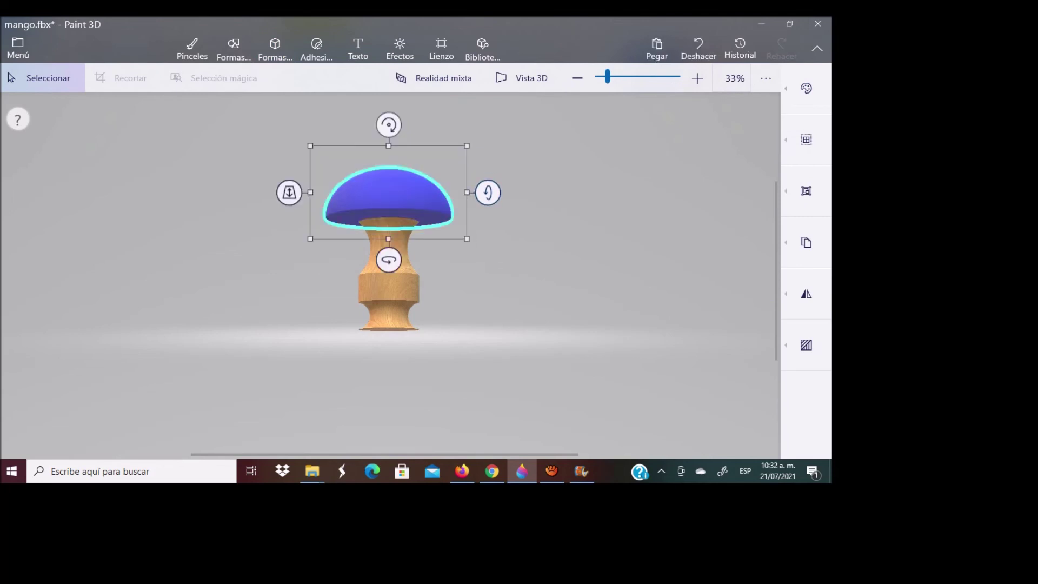
Inspect the dome and vase together from below, then reselect just the dome cap.
click(275, 46)
drag(294, 130, 490, 382)
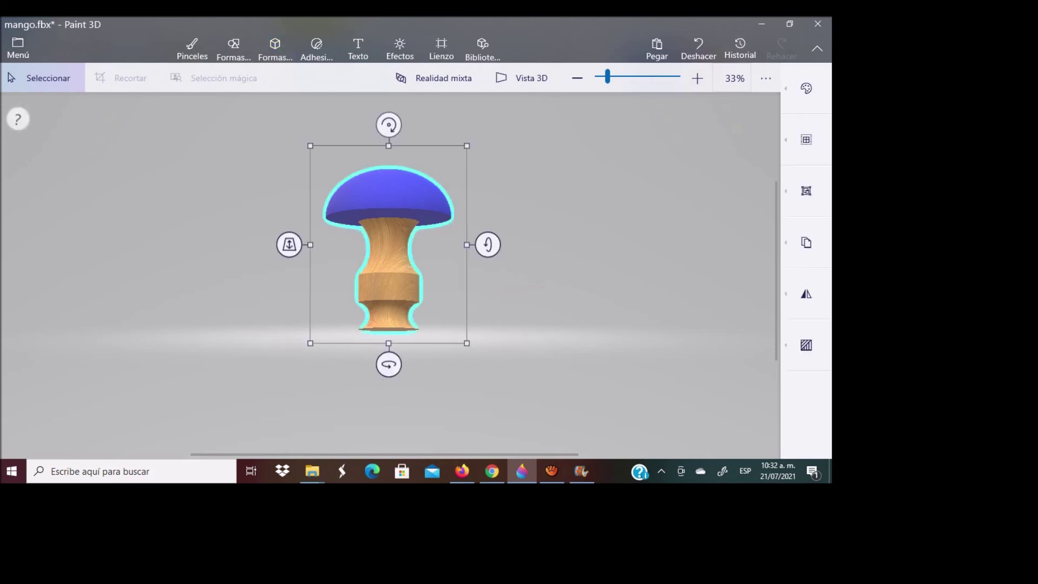
mouse_move(487, 244)
mouse_down()
mouse_move(486, 440)
mouse_move(467, 483)
mouse_move(487, 378)
mouse_move(487, 197)
mouse_move(488, 244)
mouse_up()
key(Escape)
scroll(389, 254, down, 1)
scroll(389, 254, down, 3)
scroll(389, 254, up, 2)
click(388, 216)
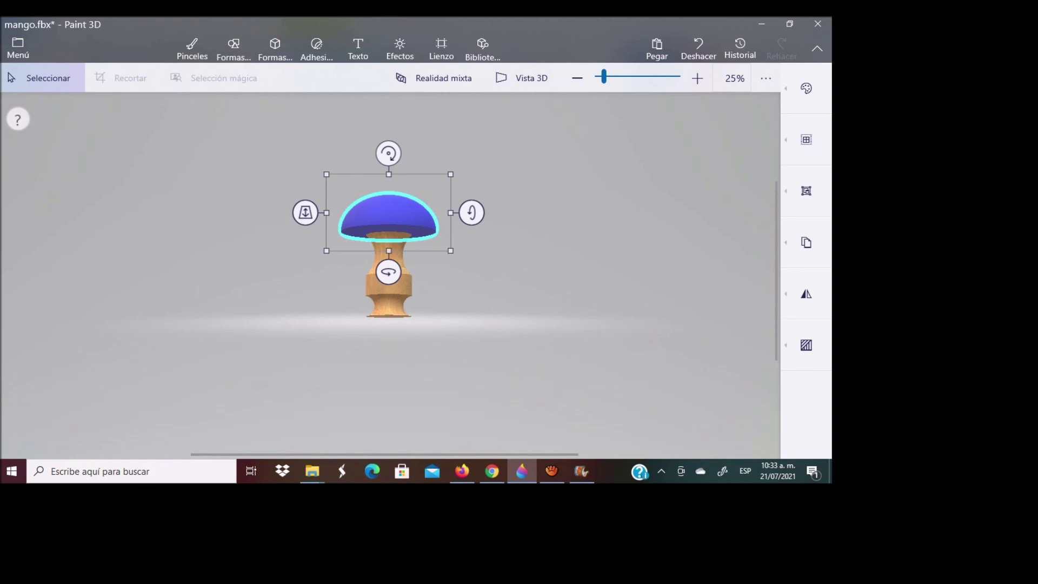
Recolour the blue dome cap light yellow.
click(806, 88)
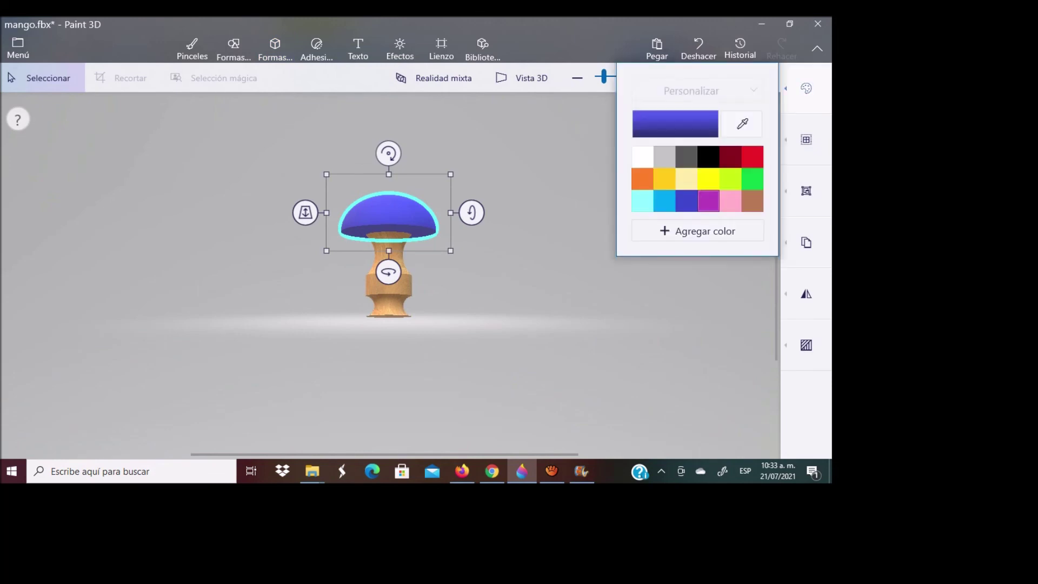
click(686, 179)
key(Escape)
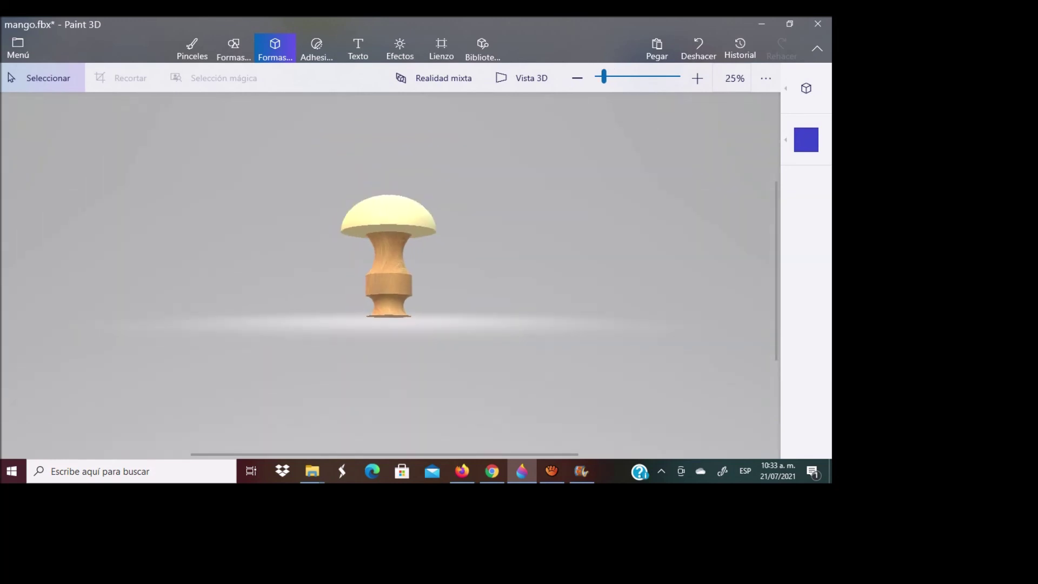
Group the dome and vase into one object and tumble the mushroom to check it.
drag(271, 144, 511, 360)
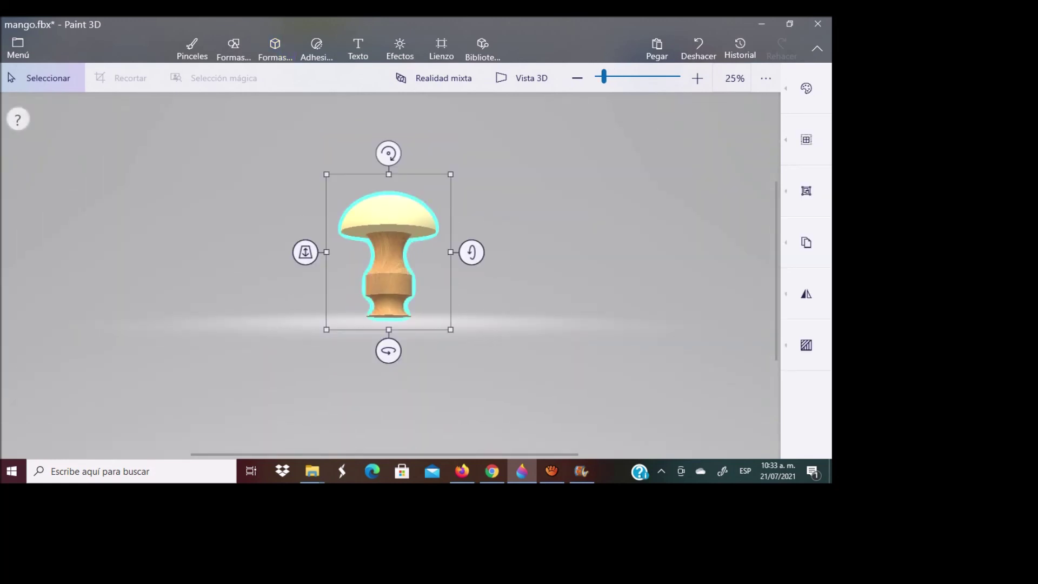
right_click(414, 287)
click(471, 197)
drag(471, 252, 471, 361)
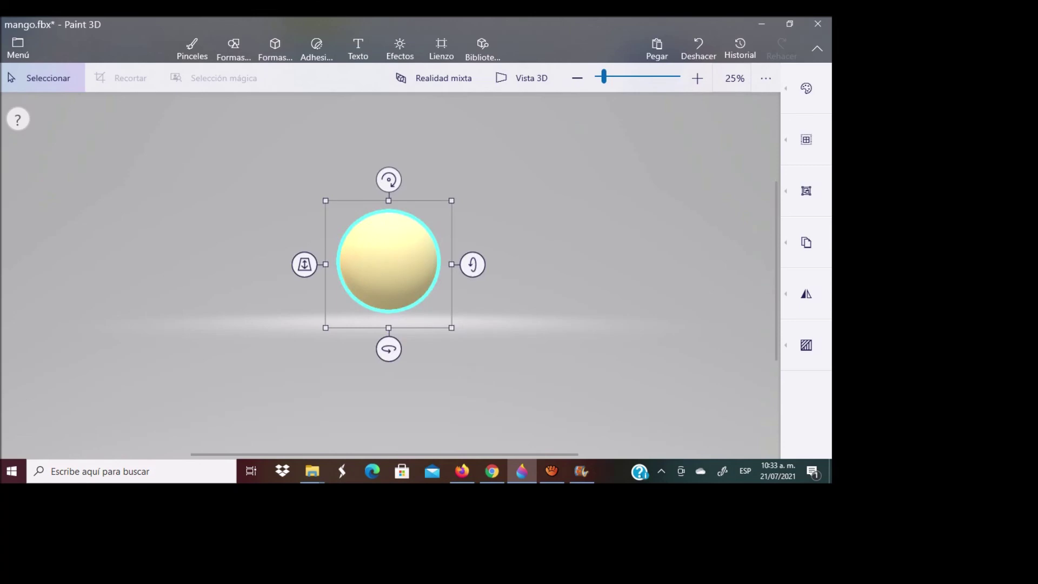
drag(472, 264, 473, 140)
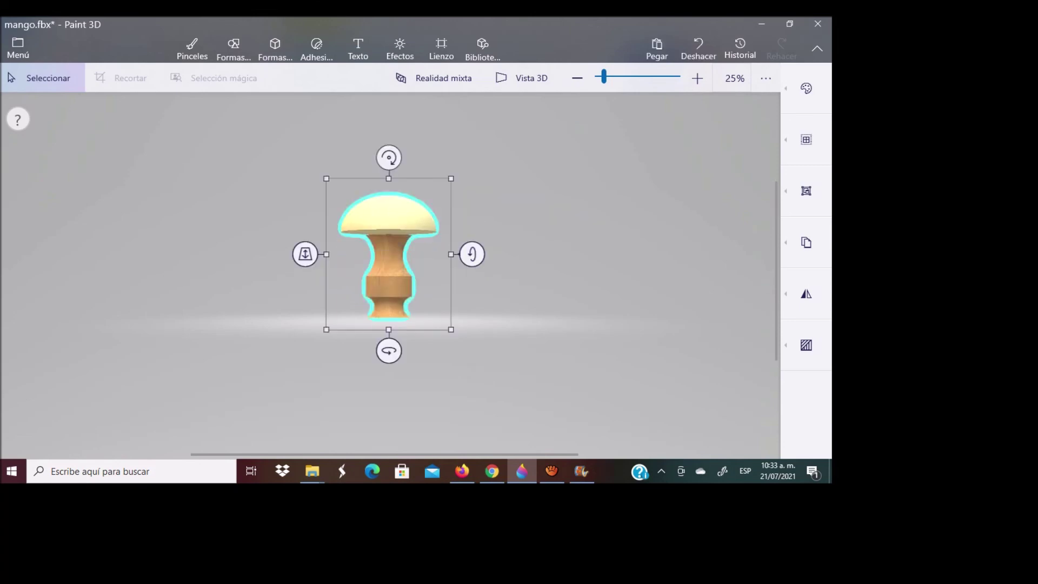
drag(389, 351, 522, 351)
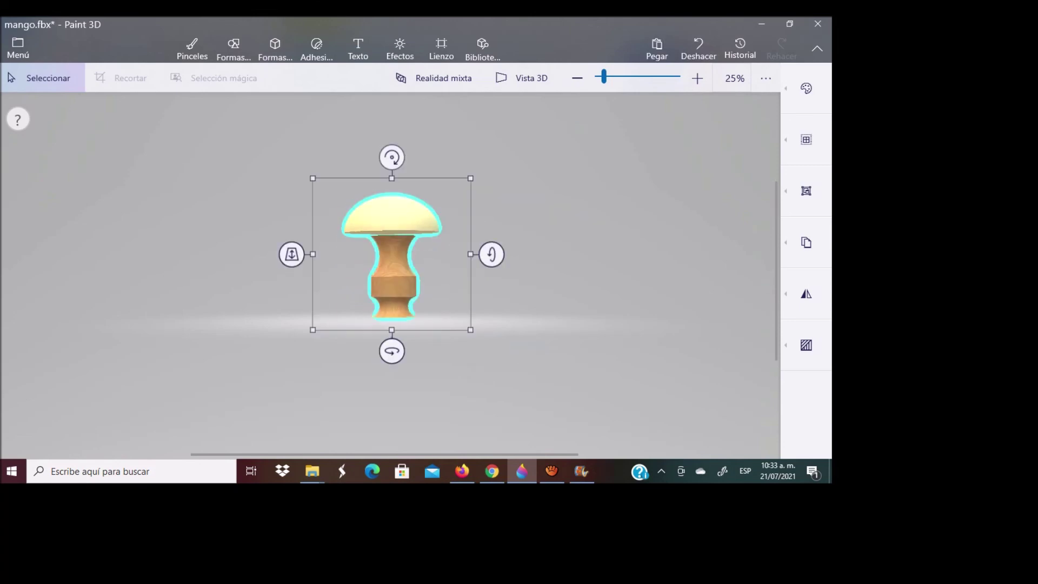
mouse_move(491, 254)
mouse_down()
mouse_move(489, 371)
mouse_move(479, 173)
mouse_move(489, 269)
mouse_move(489, 255)
mouse_up()
click(276, 49)
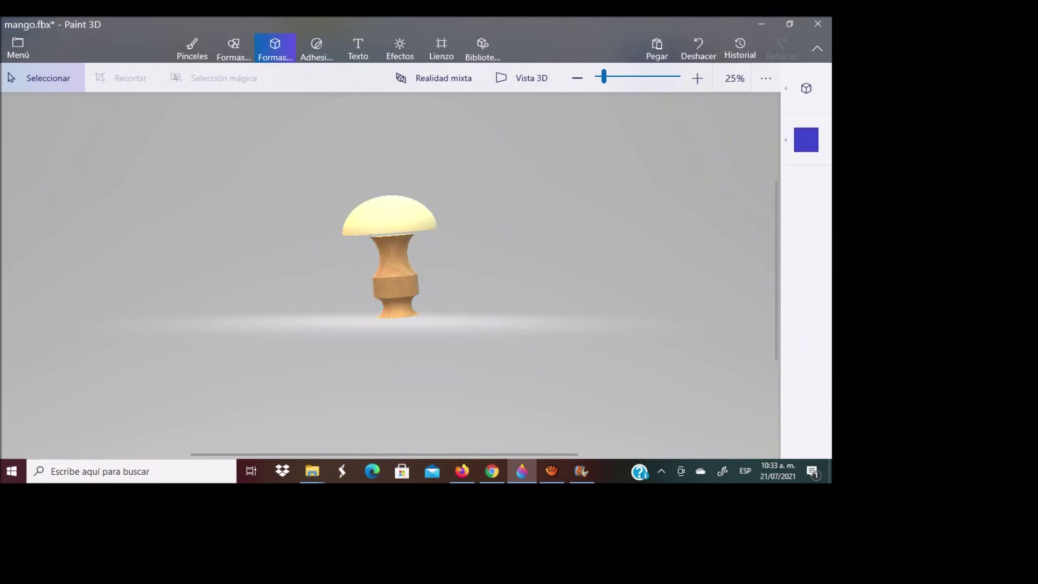
Select the mushroom, try a context-menu action on it, then undo the change.
scroll(389, 243, up, 3)
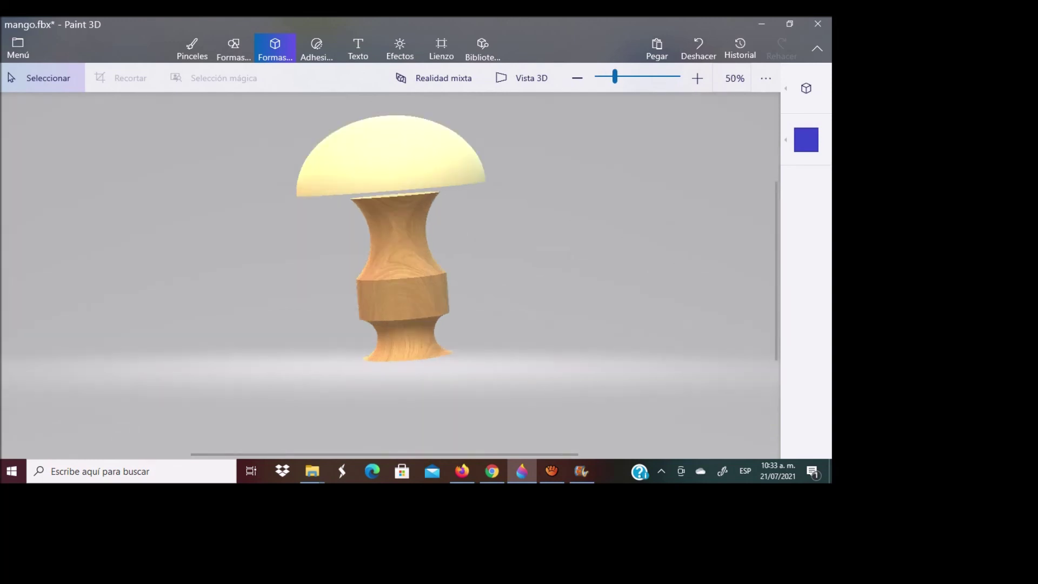
key(ctrl+a)
right_click(445, 164)
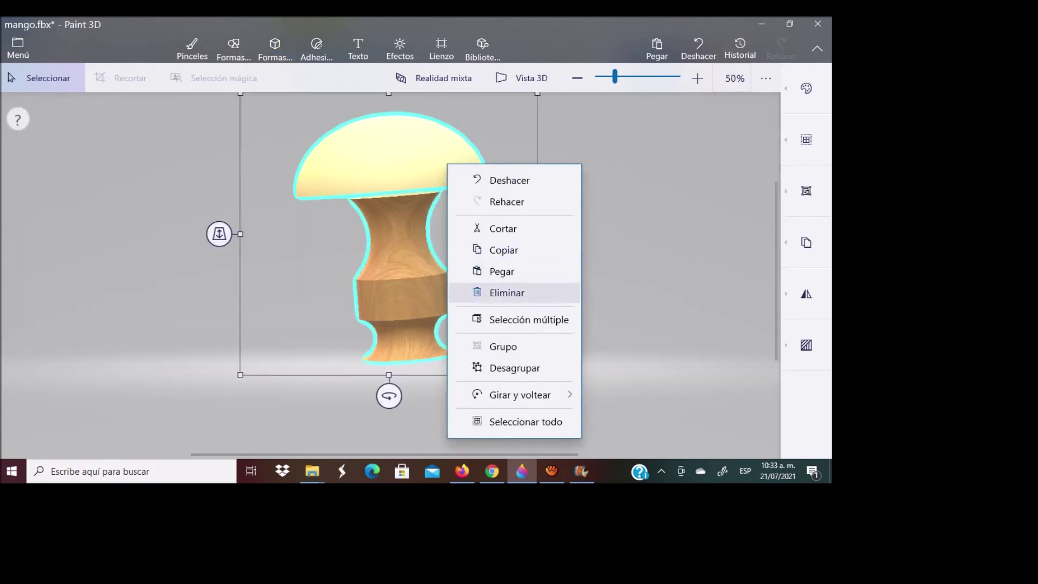
click(513, 368)
click(390, 157)
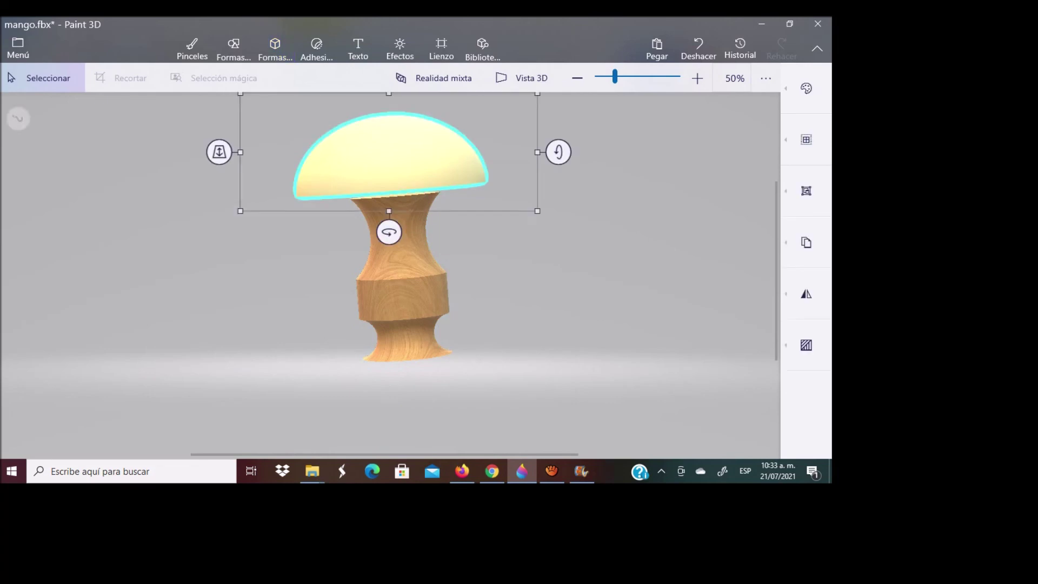
key(ctrl+z)
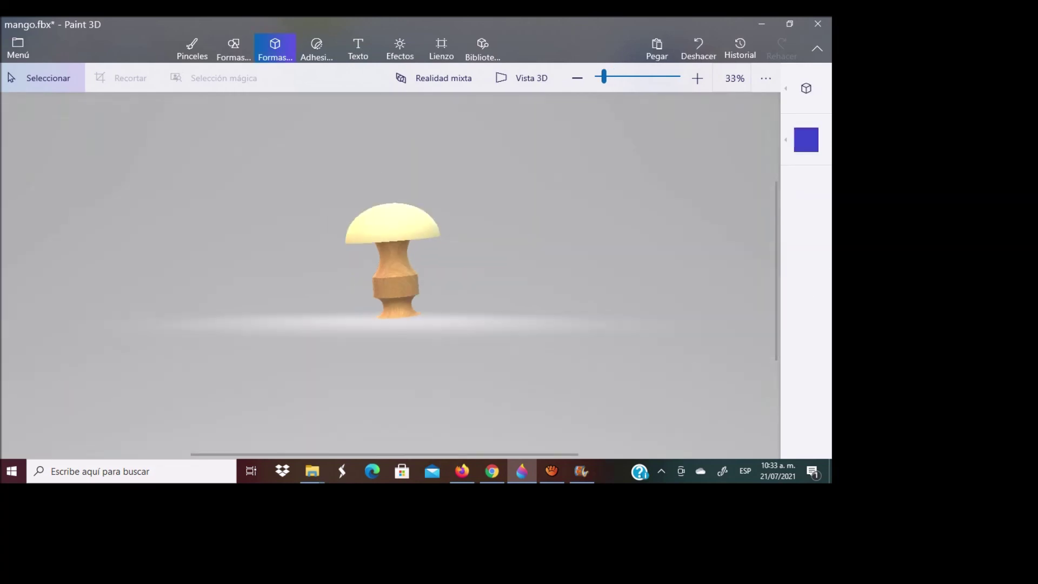
scroll(390, 270, down, 5)
Group the dome and vase again and tilt the mushroom toward a top-down view.
drag(315, 169, 457, 335)
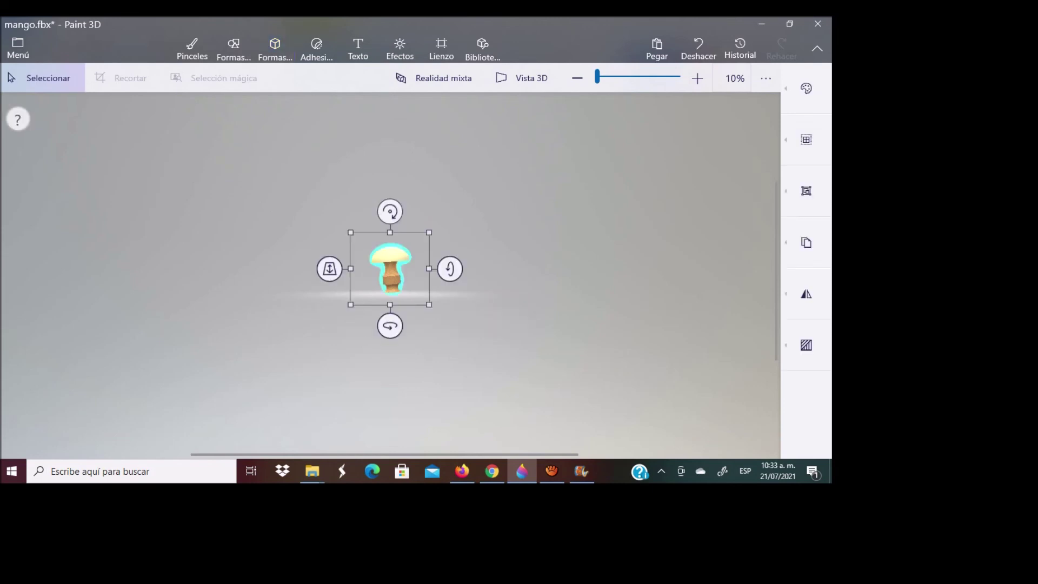
right_click(393, 281)
click(447, 195)
drag(450, 269, 449, 181)
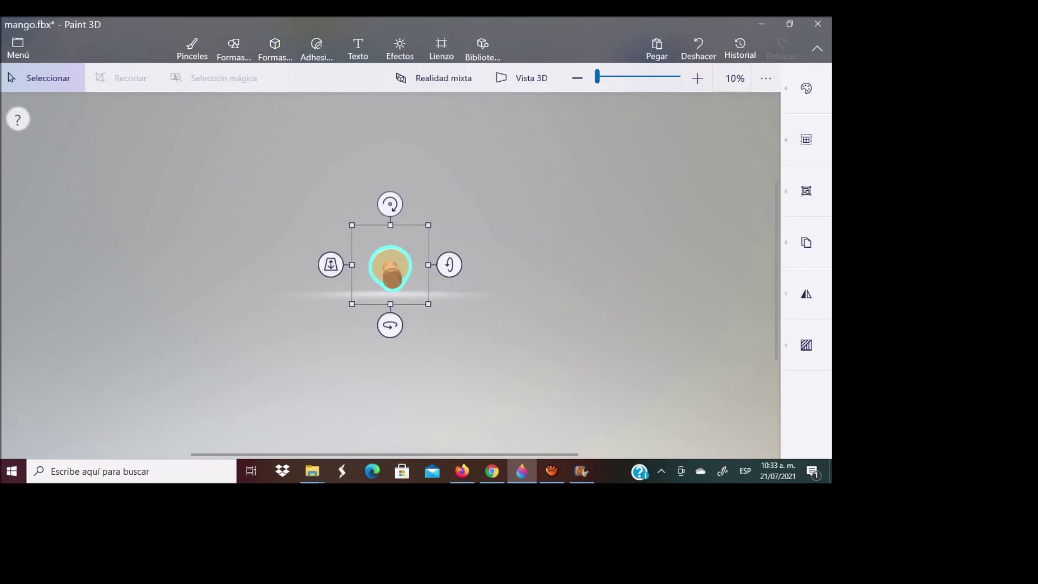
drag(449, 264, 449, 261)
scroll(449, 260, up, 3)
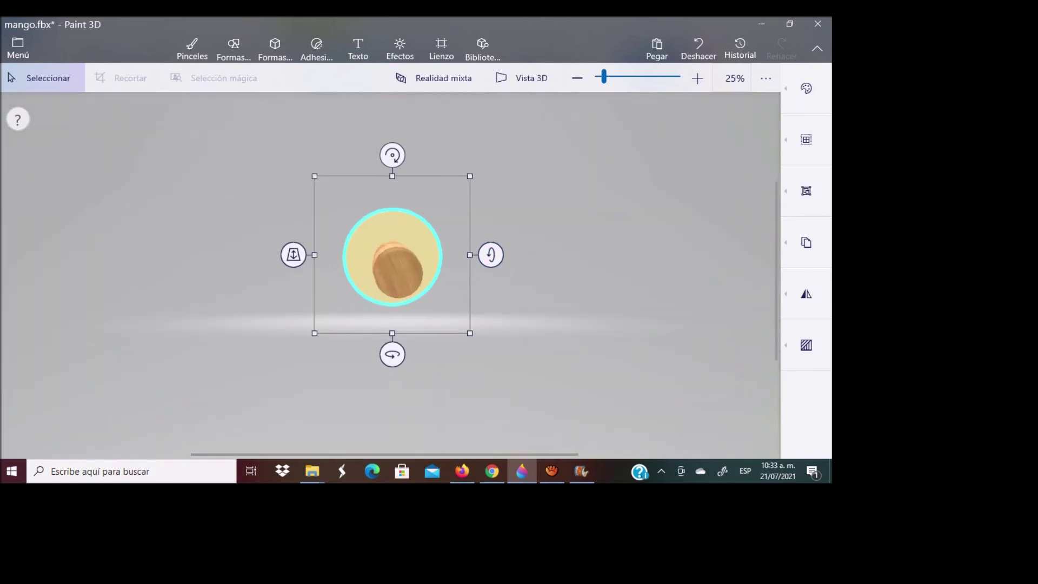
scroll(557, 234, up, 3)
drag(557, 234, 559, 219)
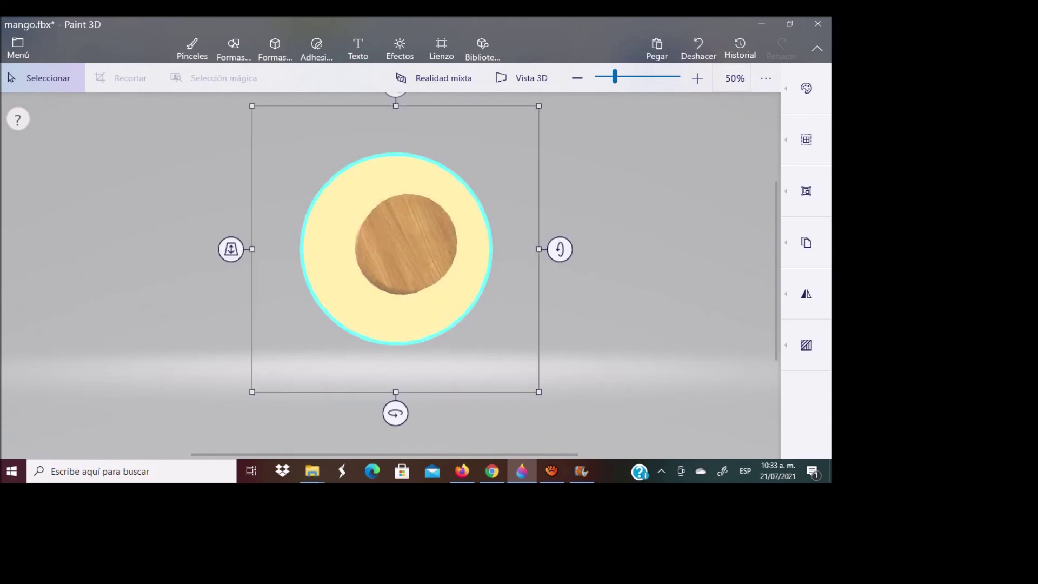
drag(395, 413, 400, 413)
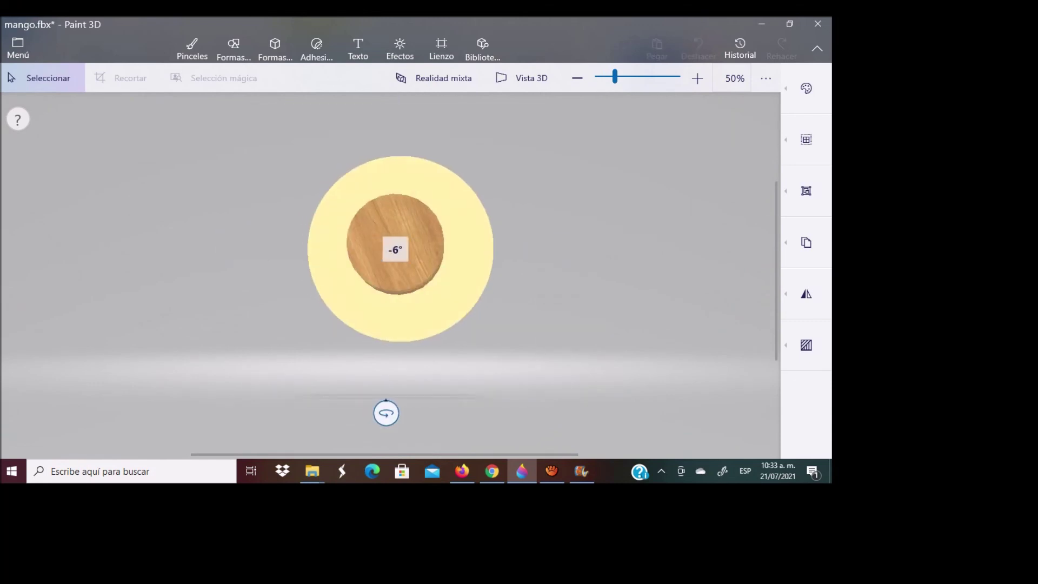
Reselect the whole mushroom and tilt and spin it so the cream cap faces front.
click(275, 49)
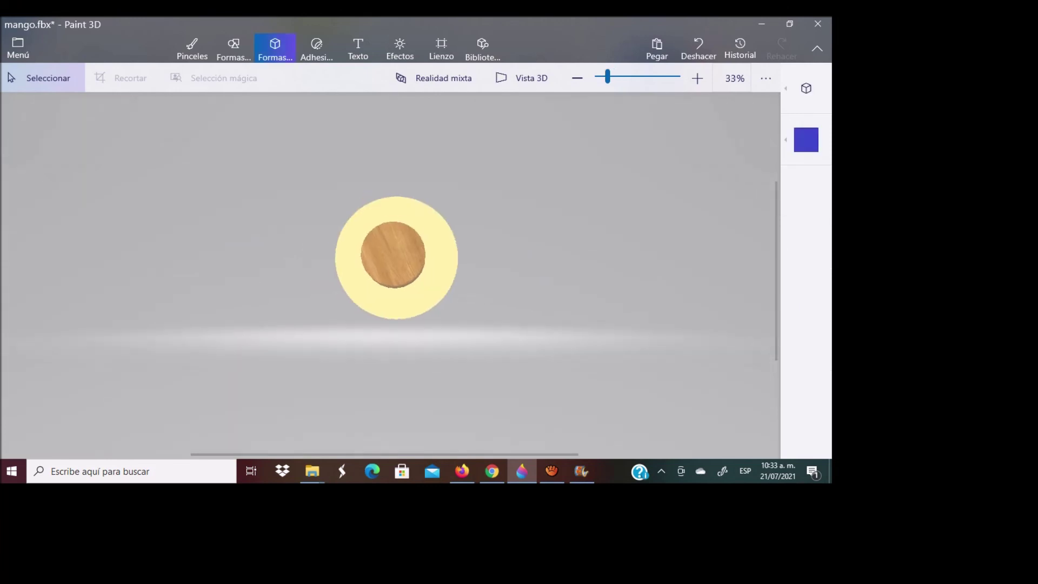
drag(340, 181, 480, 348)
key(Escape)
drag(320, 171, 517, 361)
drag(516, 258, 516, 265)
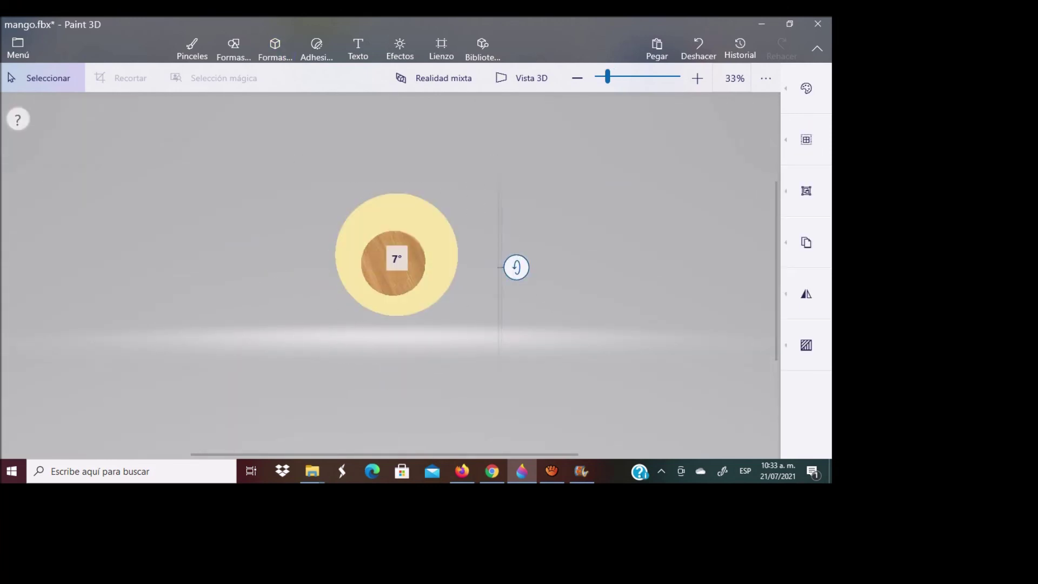
drag(396, 373, 616, 373)
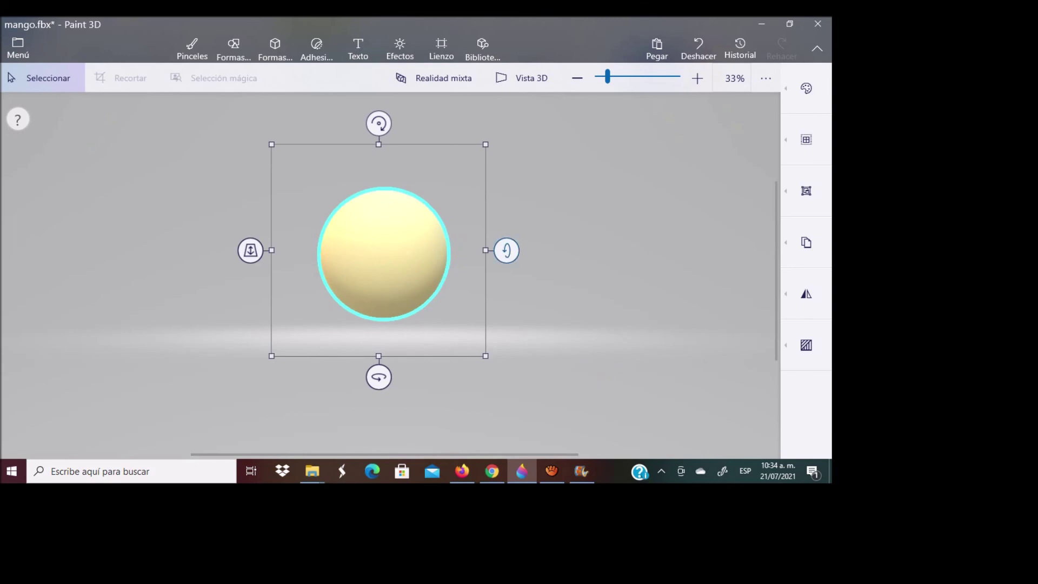
Turn the mushroom upright with its cream cap on top, deselect it and zoom to check.
drag(506, 251, 506, 135)
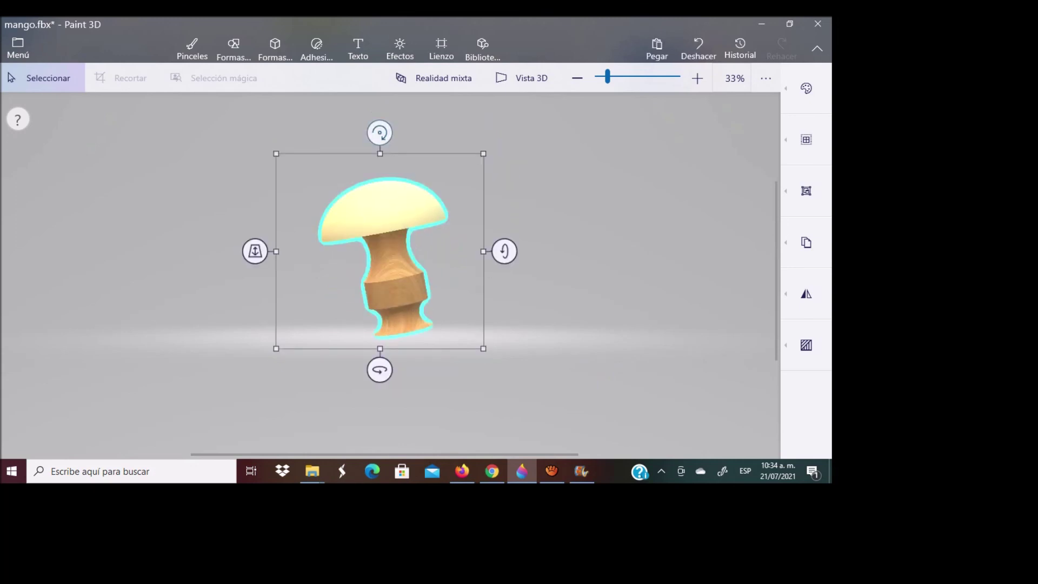
drag(380, 133, 397, 134)
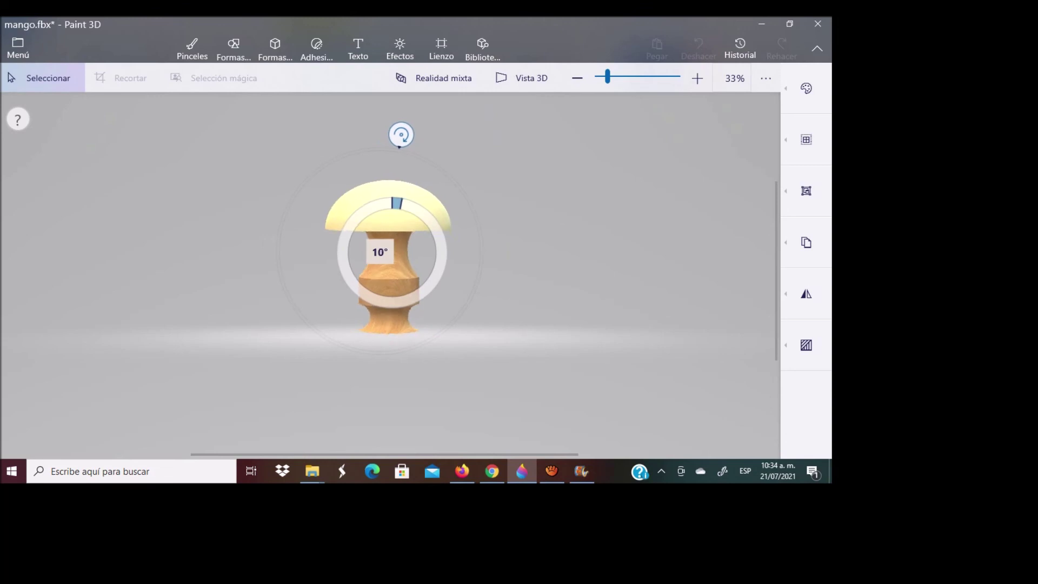
drag(397, 134, 401, 135)
click(275, 48)
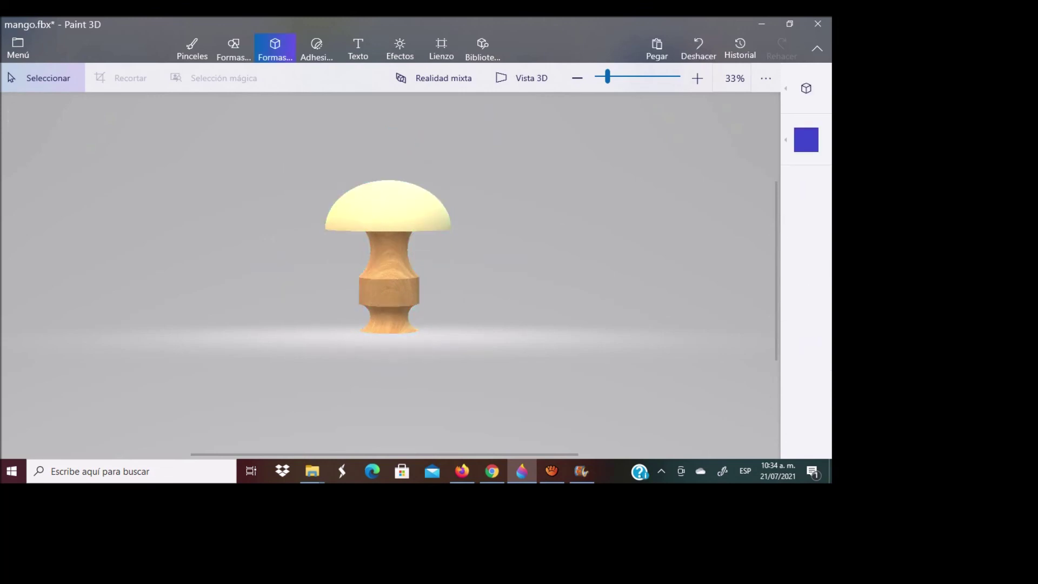
scroll(390, 260, up, 2)
scroll(389, 260, up, 2)
scroll(389, 259, down, 1)
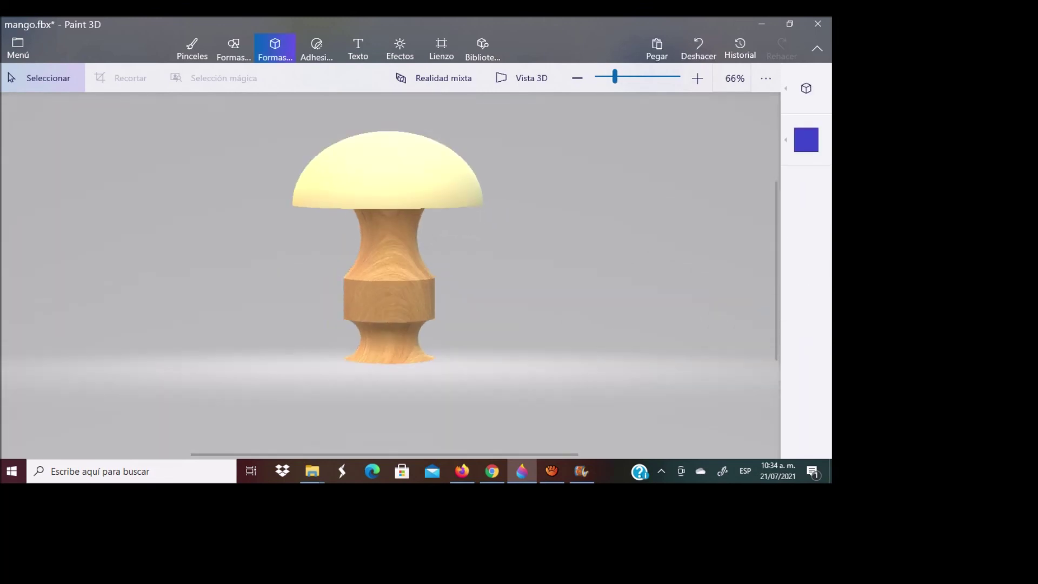
scroll(389, 260, down, 2)
scroll(390, 259, down, 1)
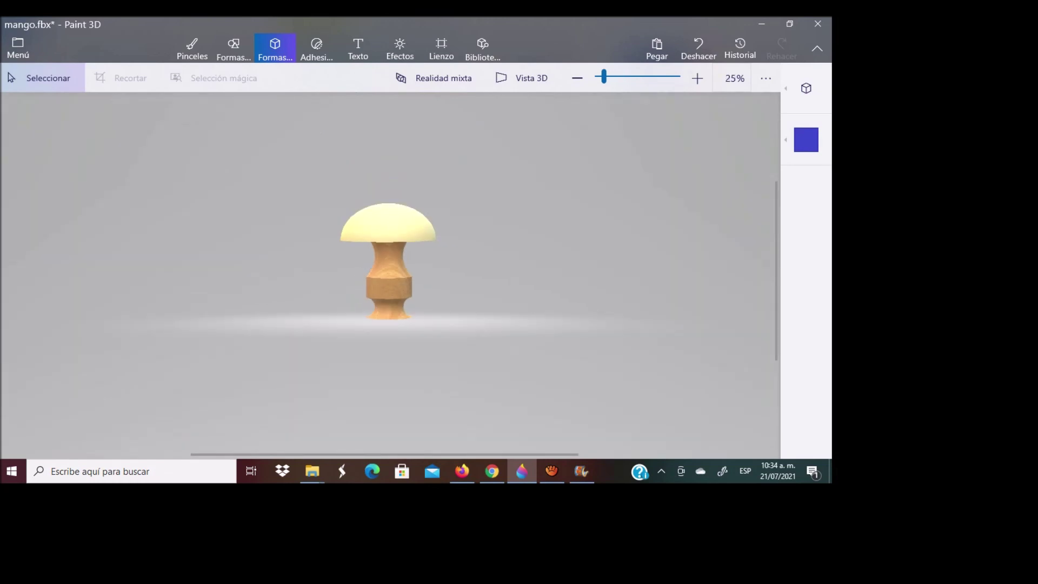